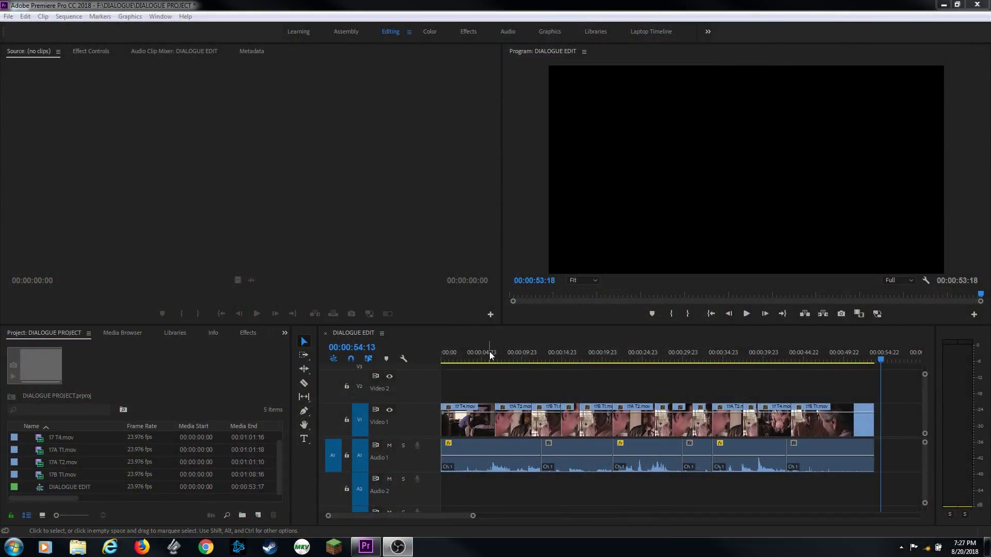
Play the DIALOGUE EDIT sequence from its start to review the current cut and sound
click(477, 356)
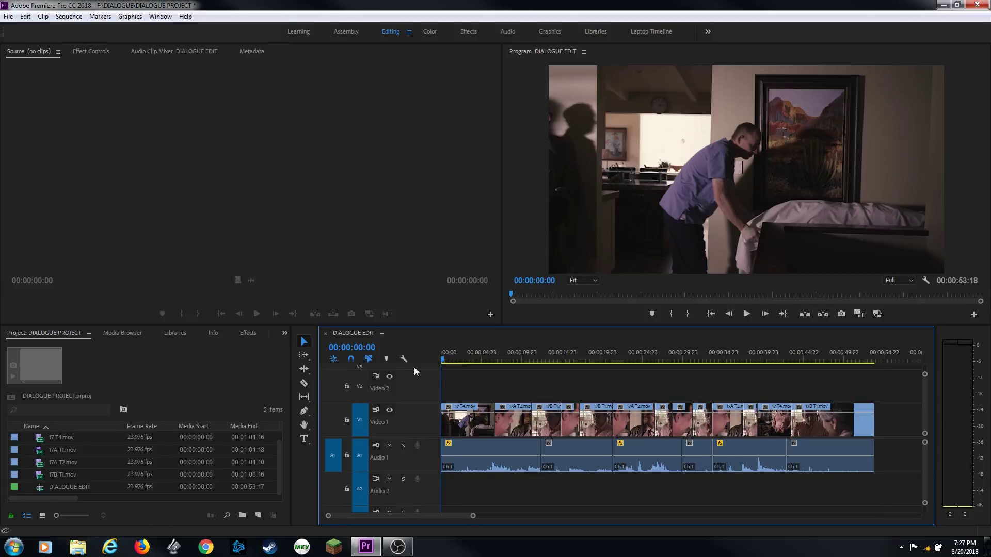
key(space)
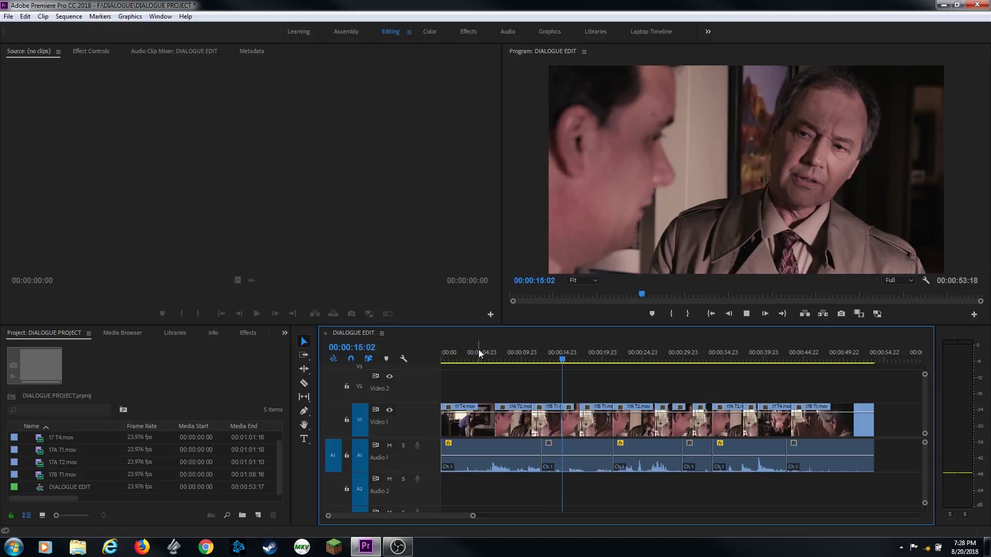
key(space)
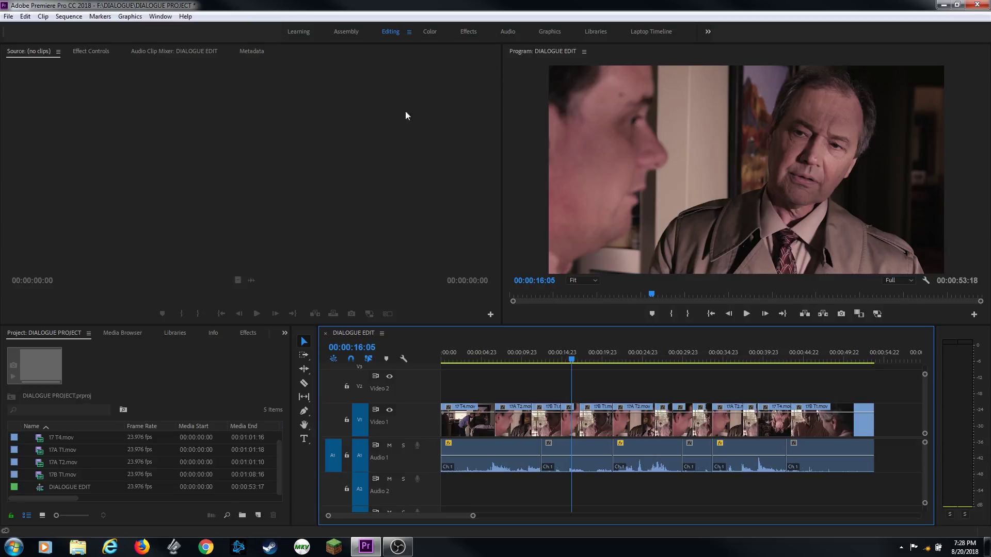
Switch to the Audio workspace and assign the Dialogue audio type to all clips on Audio 1
click(508, 32)
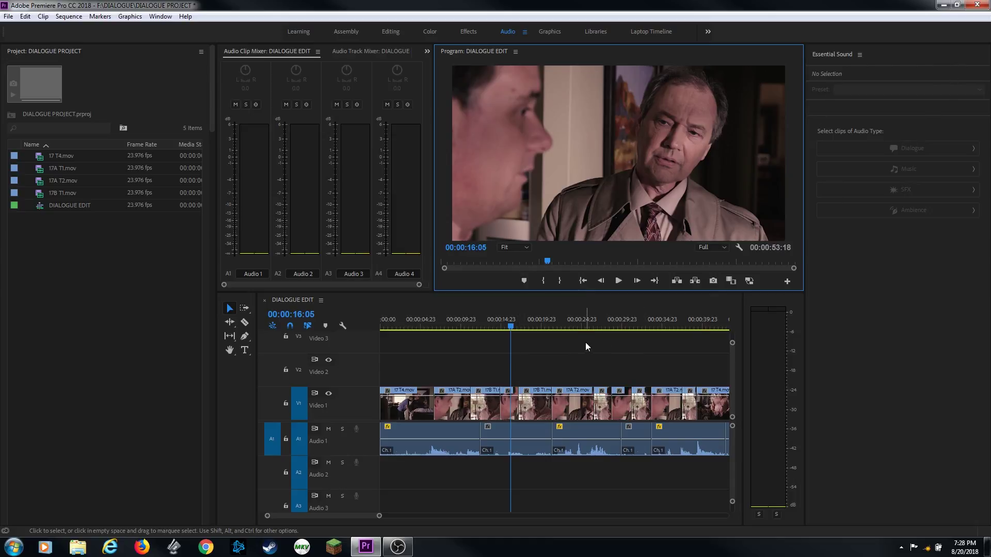
click(380, 326)
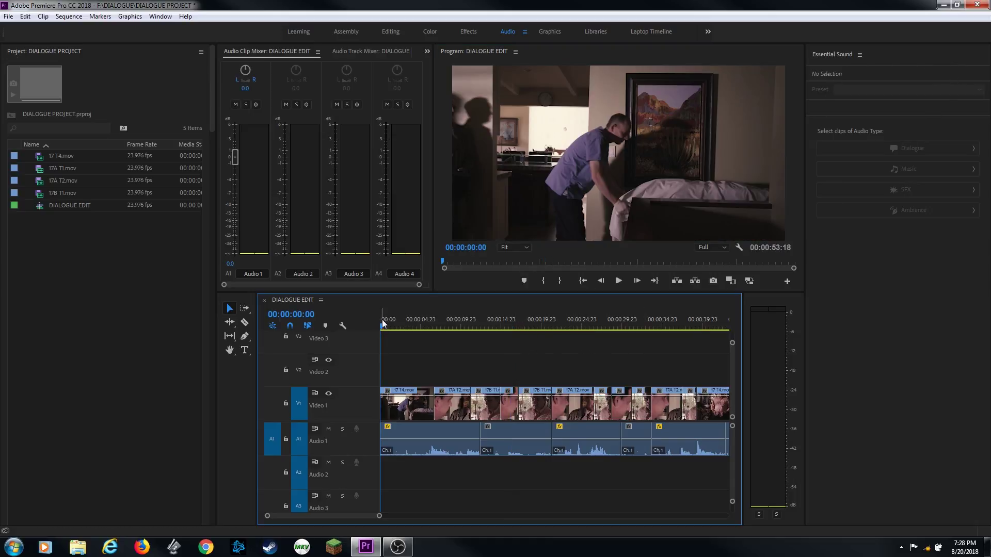
key(minus)
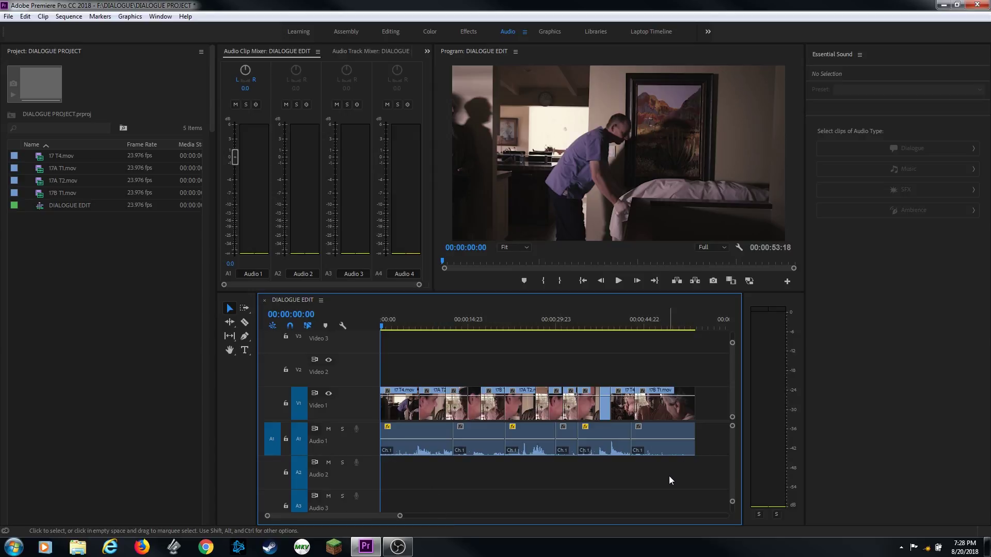
drag(679, 473, 411, 435)
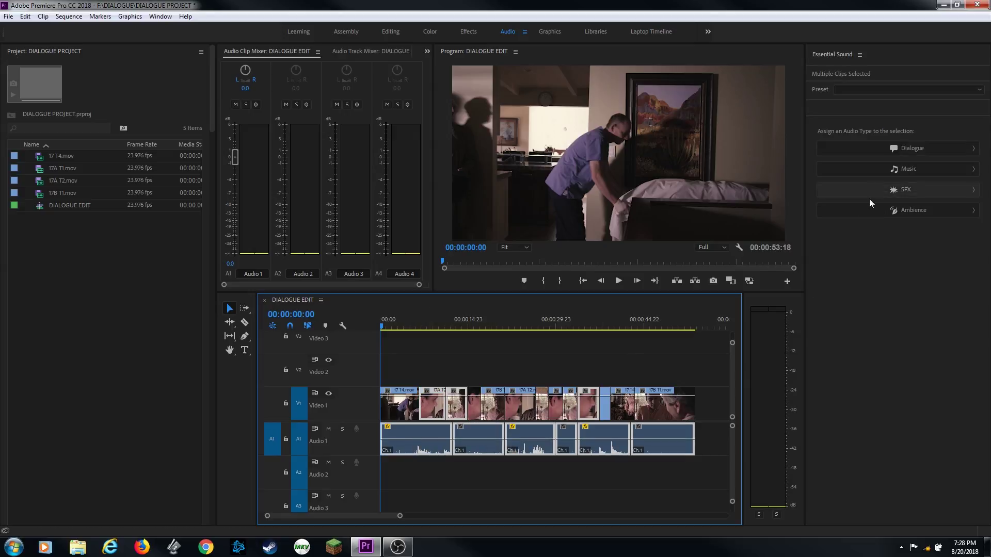
click(915, 151)
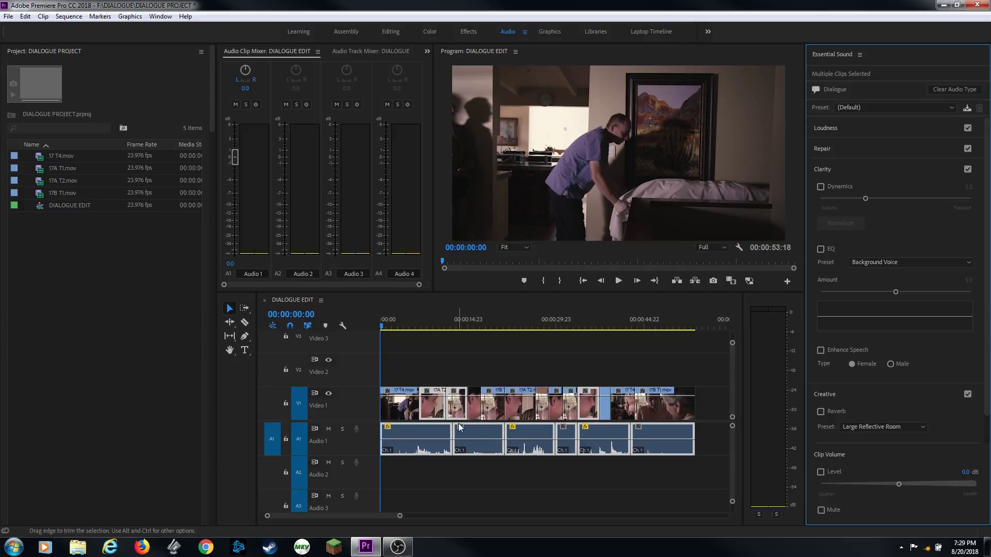
Play the first dialogue clip's lines and check their loudness on the audio meters
click(408, 323)
click(452, 490)
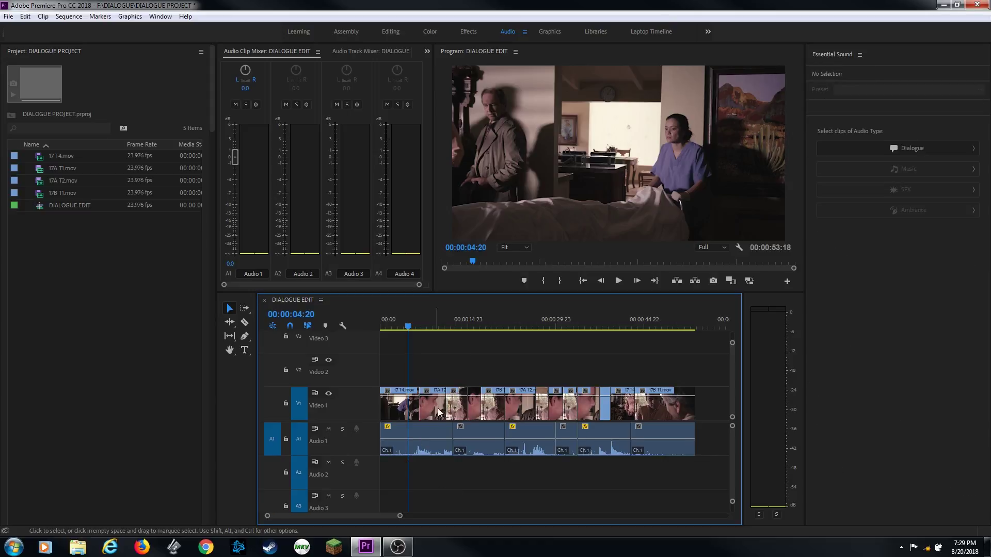
key(space)
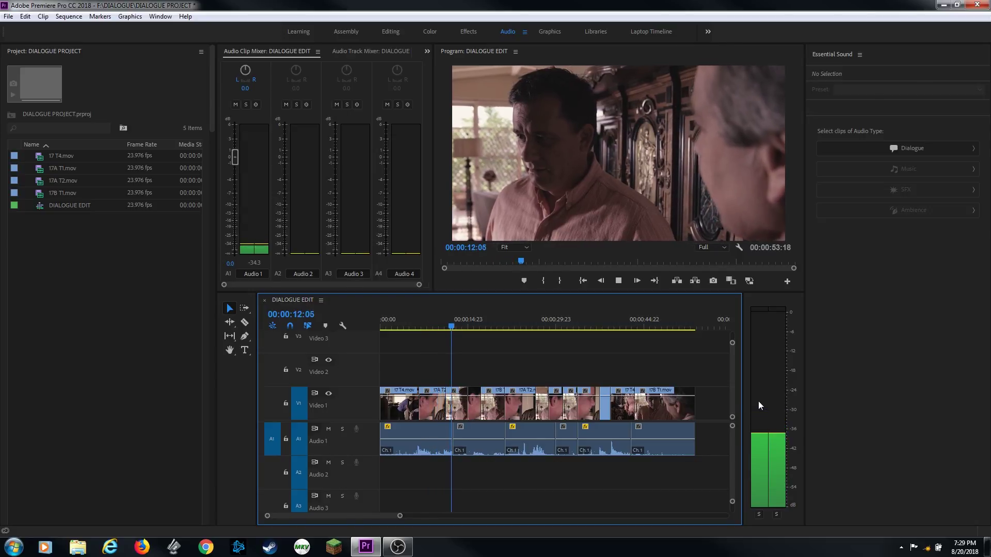
key(space)
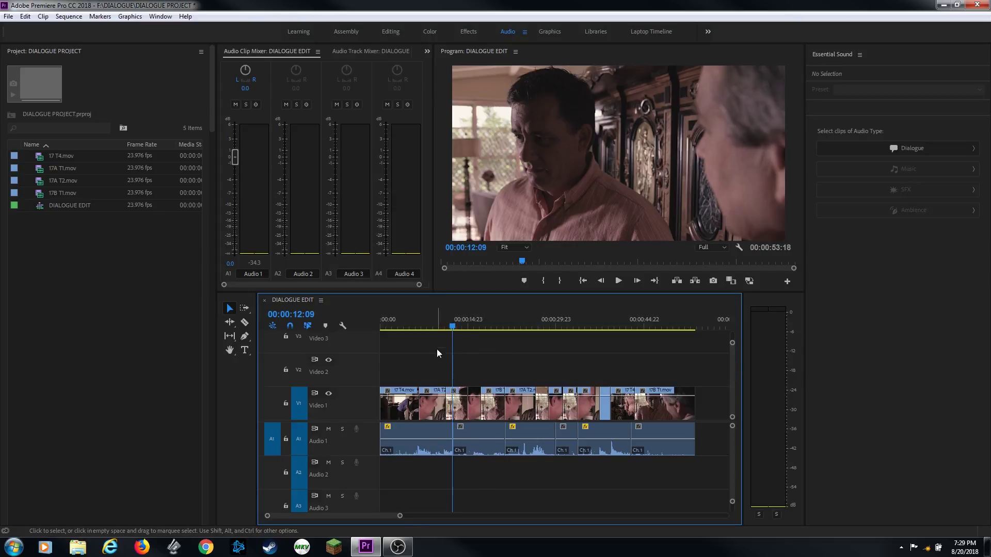
click(420, 320)
key(space)
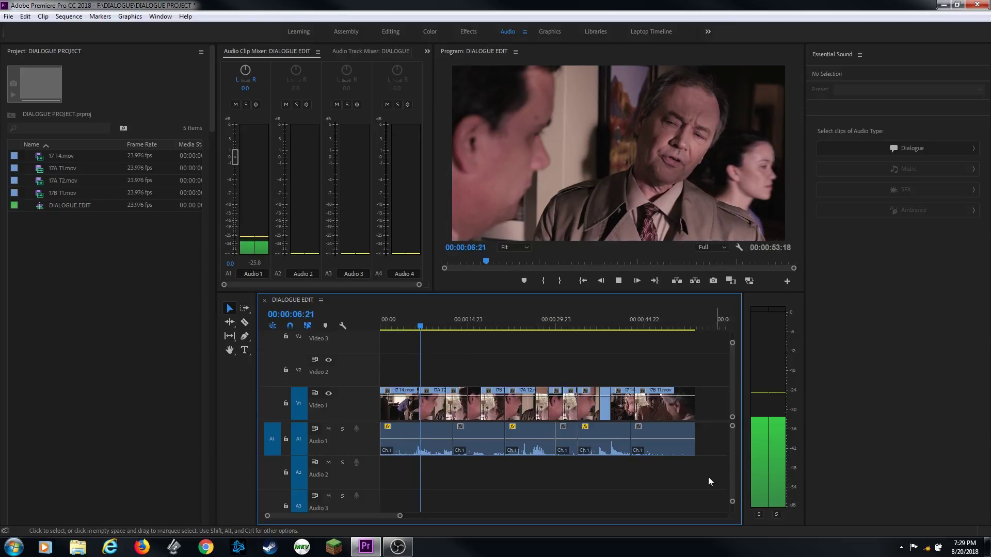
key(space)
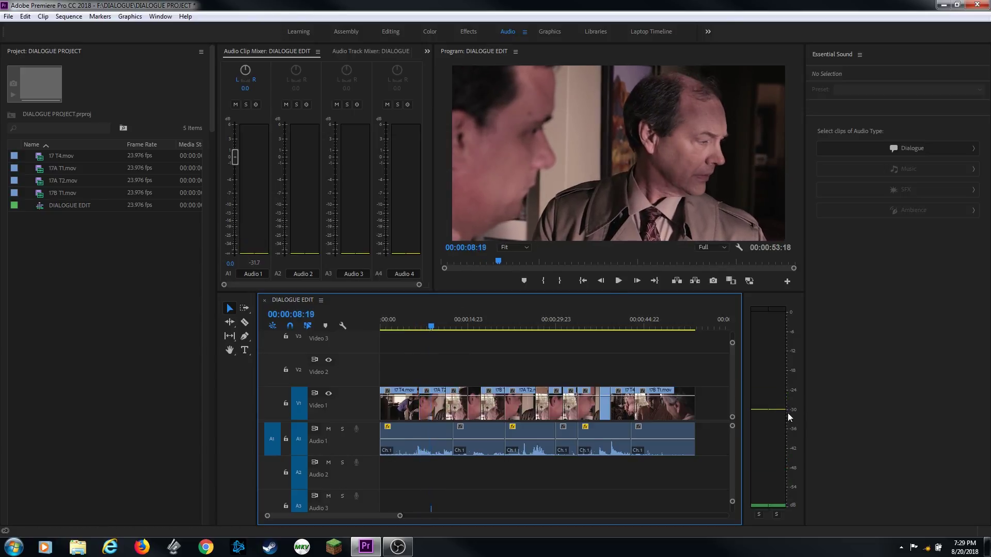
key(space)
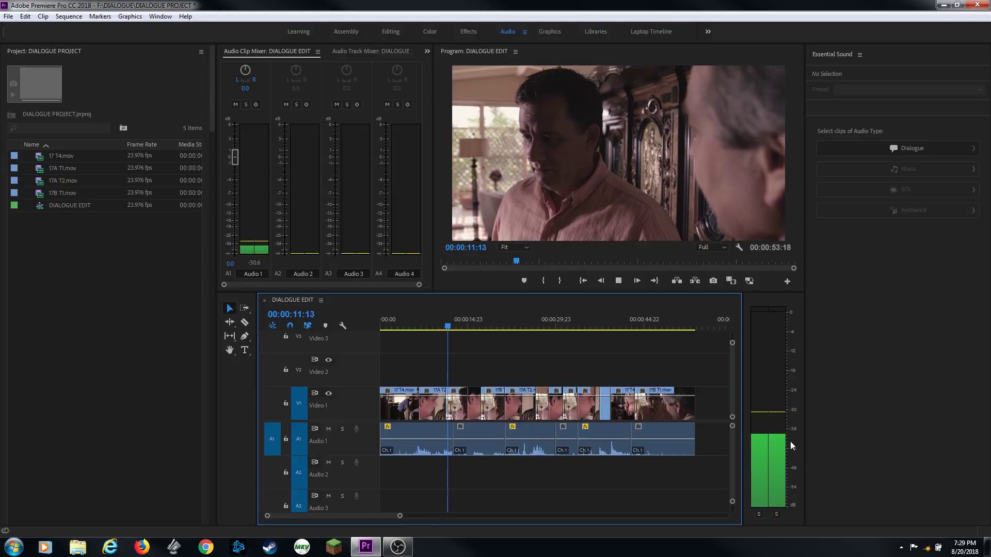
key(space)
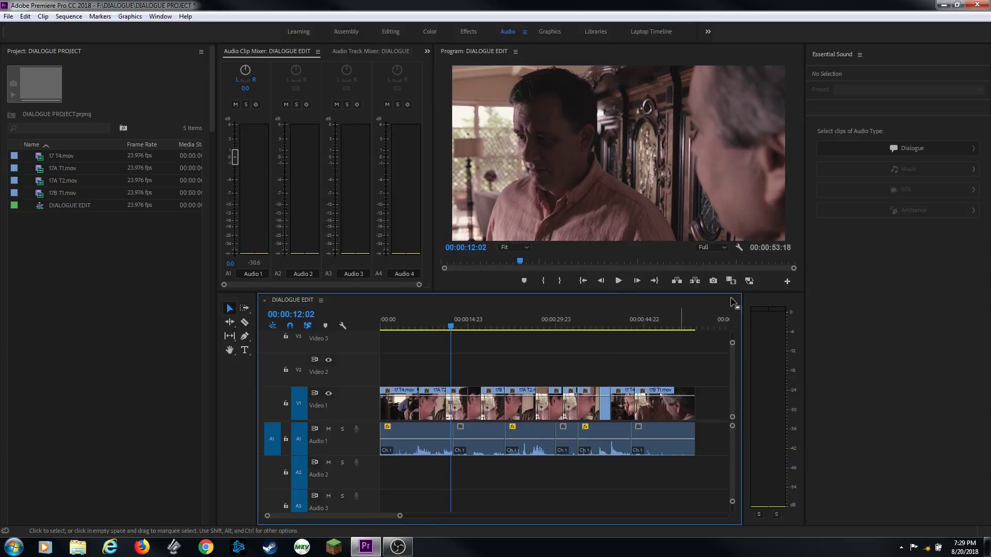
Try a clip volume level of 4.4 dB on the first dialogue clip, and switch the level adjustment off again
click(440, 430)
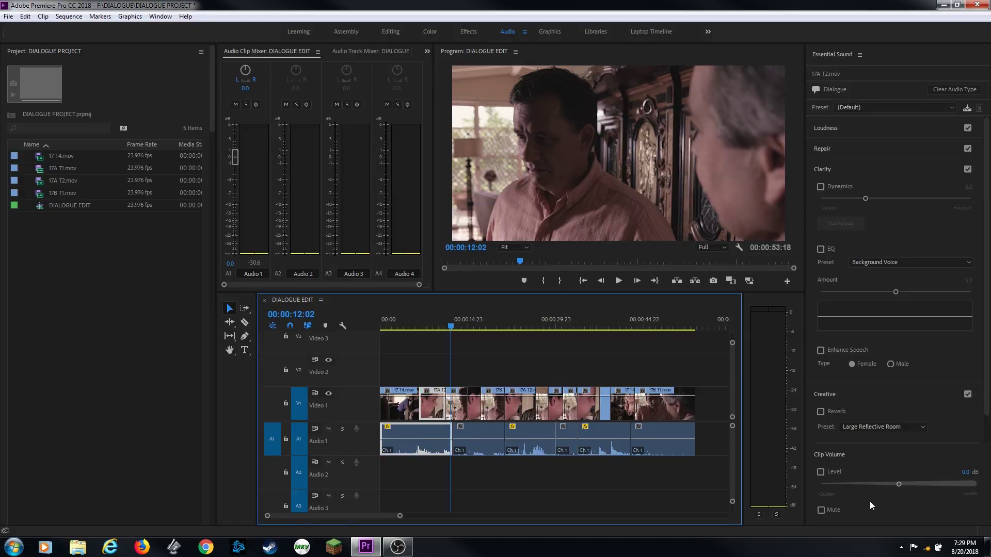
drag(902, 487, 941, 484)
click(417, 321)
key(space)
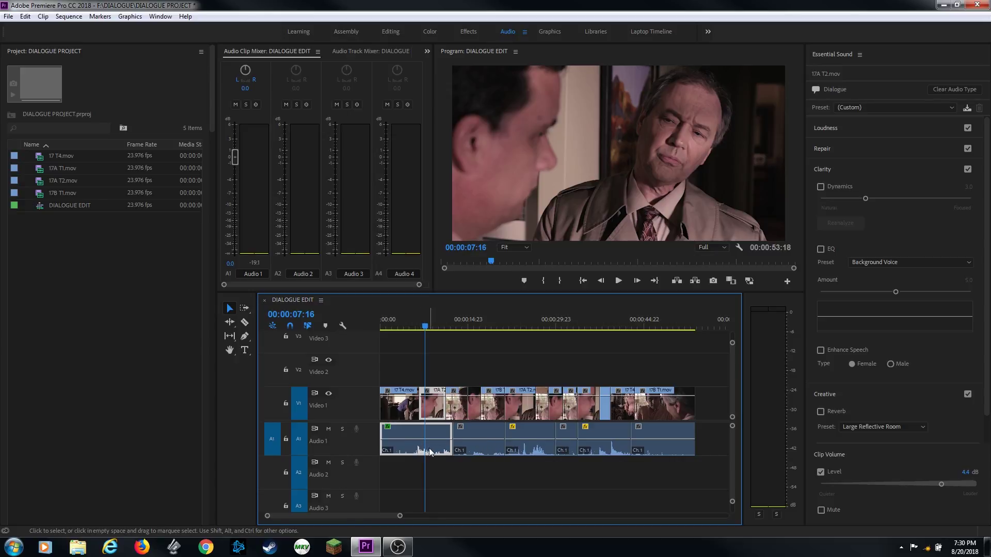
click(821, 472)
click(857, 467)
Raise the audio gain of the first dialogue clip and play it back to check the levels
click(429, 435)
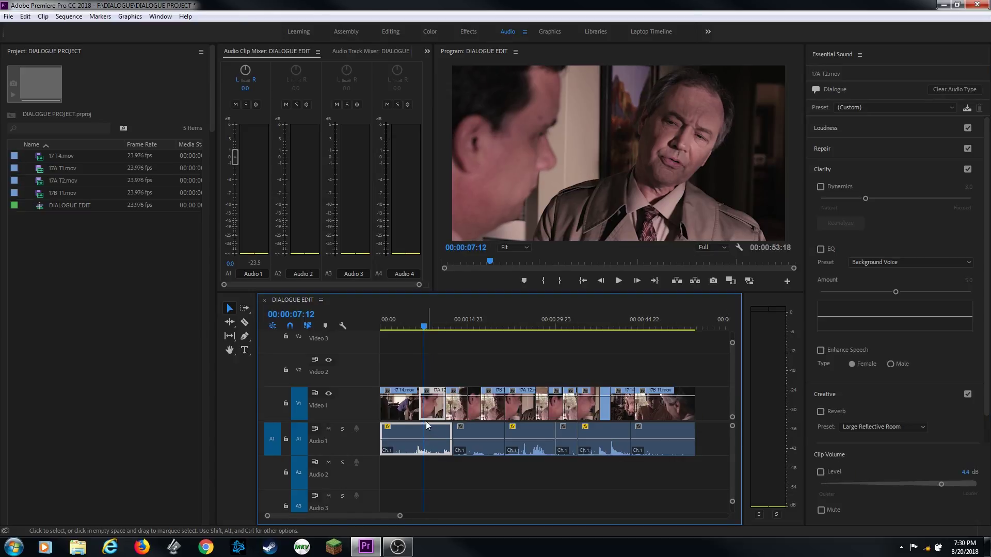
key(g)
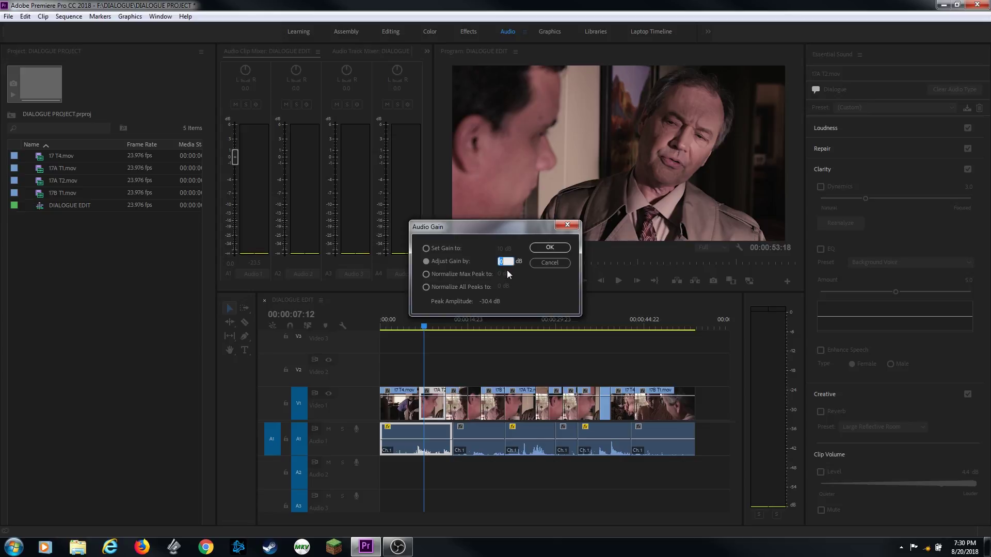
key(Return)
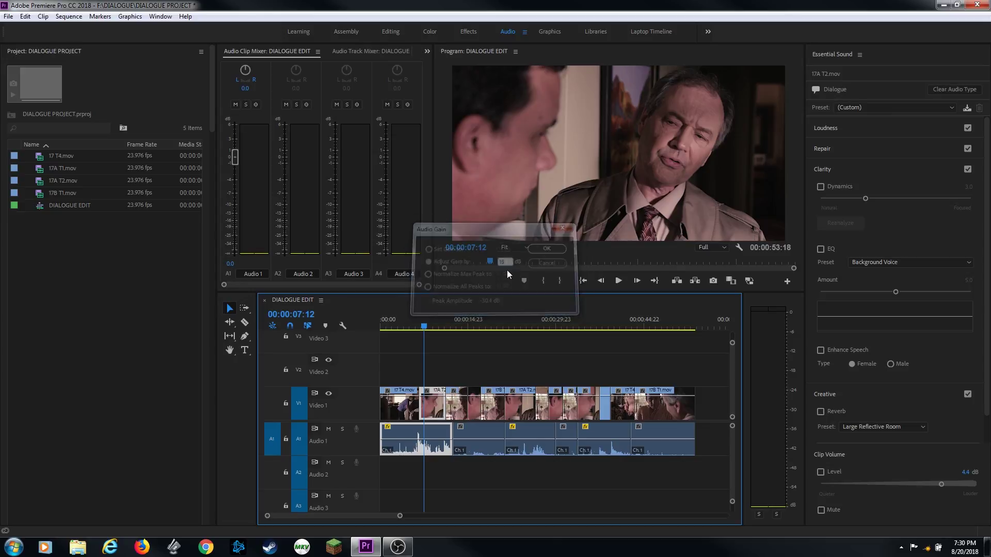
click(415, 319)
key(space)
key(equal)
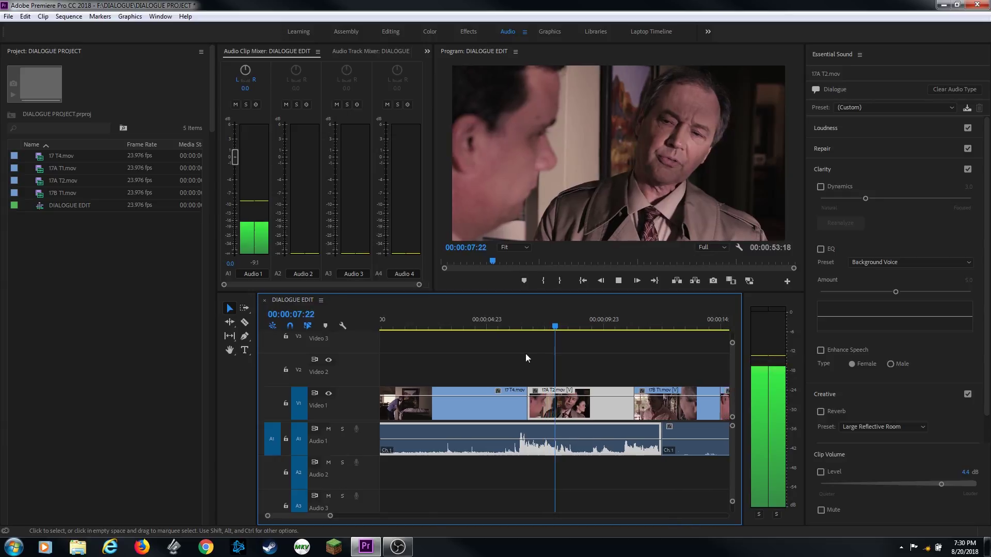
key(space)
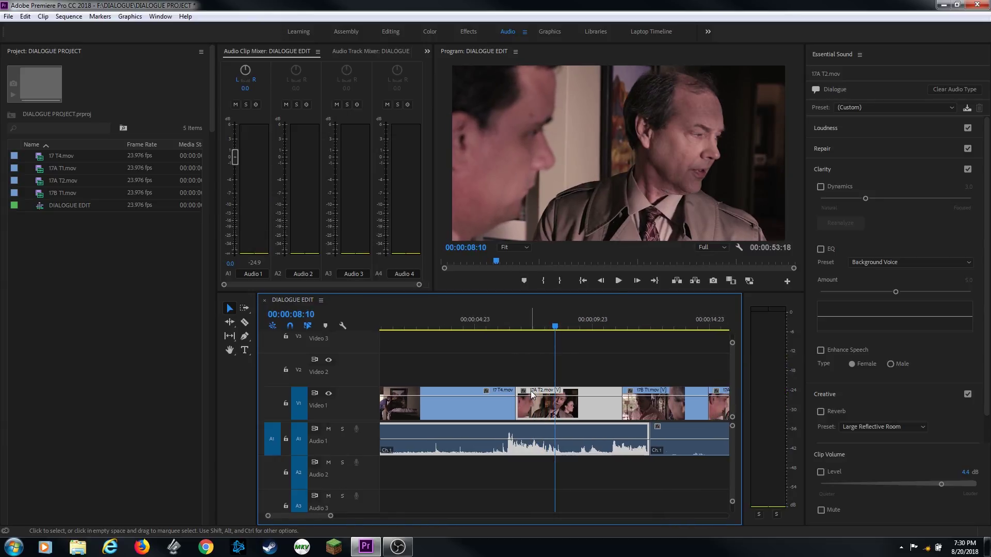
Adjust the first dialogue clip's audio gain by -3 dB and play it back to its end
key(g)
text(-)
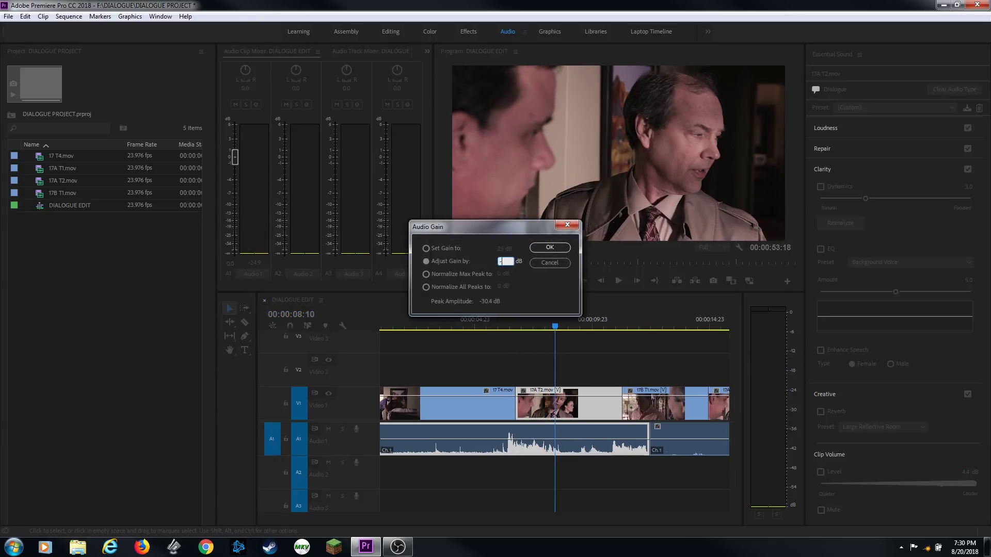
text(3)
key(Return)
key(backslash)
key(shift+k)
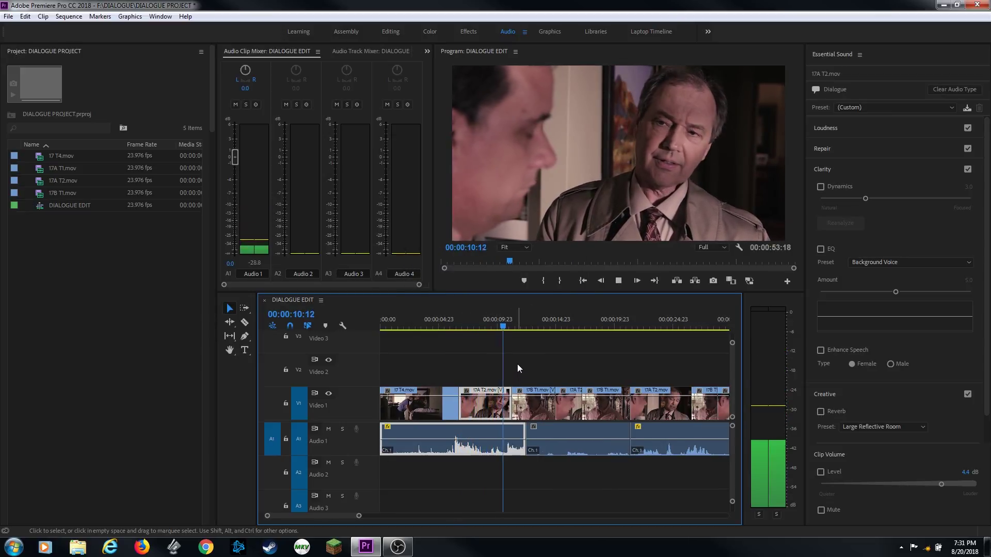
key(space)
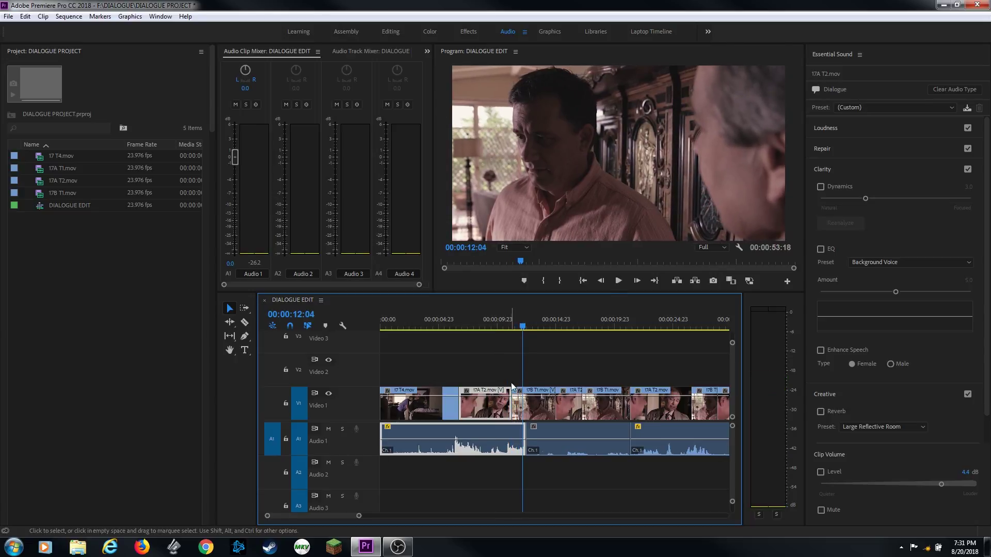
Add two volume keyframes between the first clip's loud and quiet lines, raise the second to about 3.8 dB, and play the result
scroll(500, 363, up, 2)
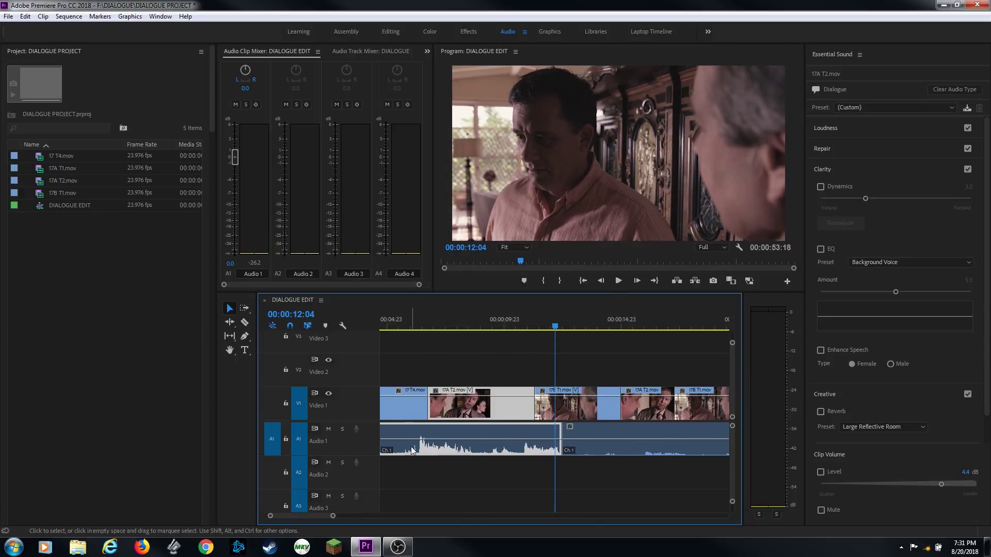
ctrl+click(470, 441)
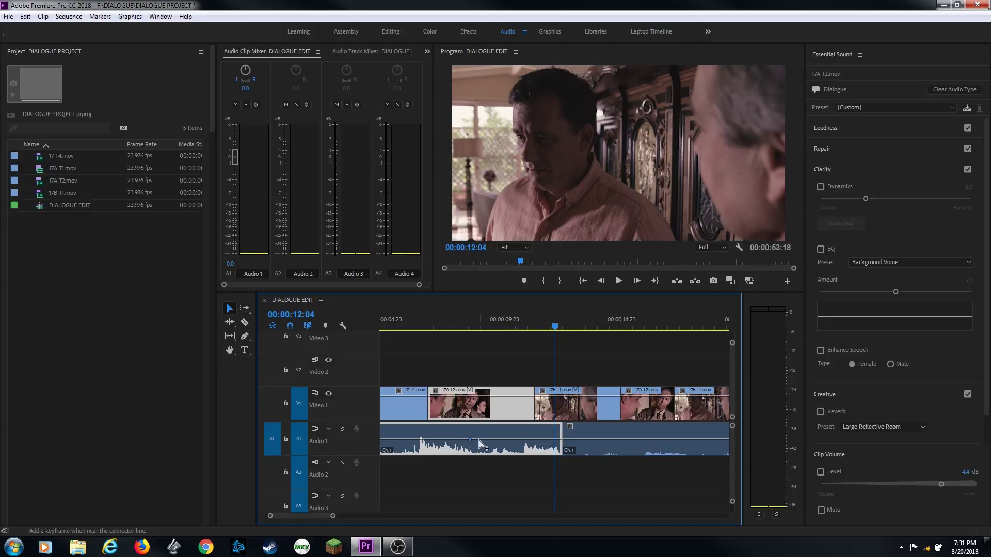
ctrl+click(499, 440)
drag(500, 440, 500, 433)
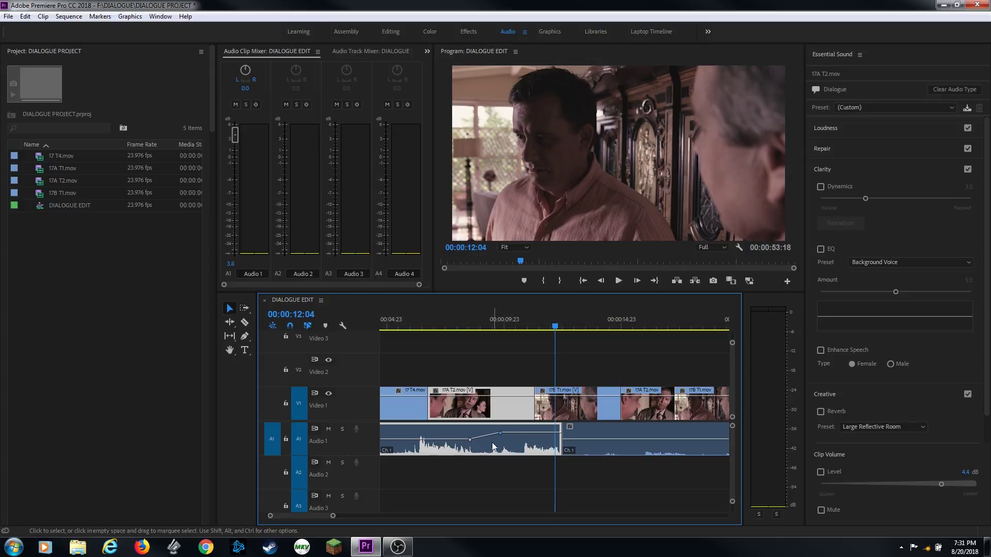
click(448, 318)
key(space)
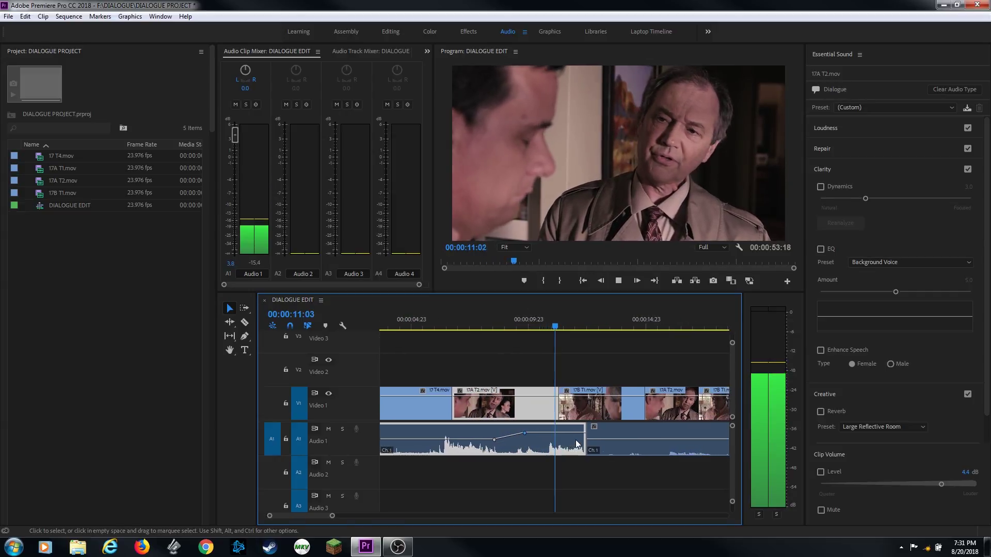
key(space)
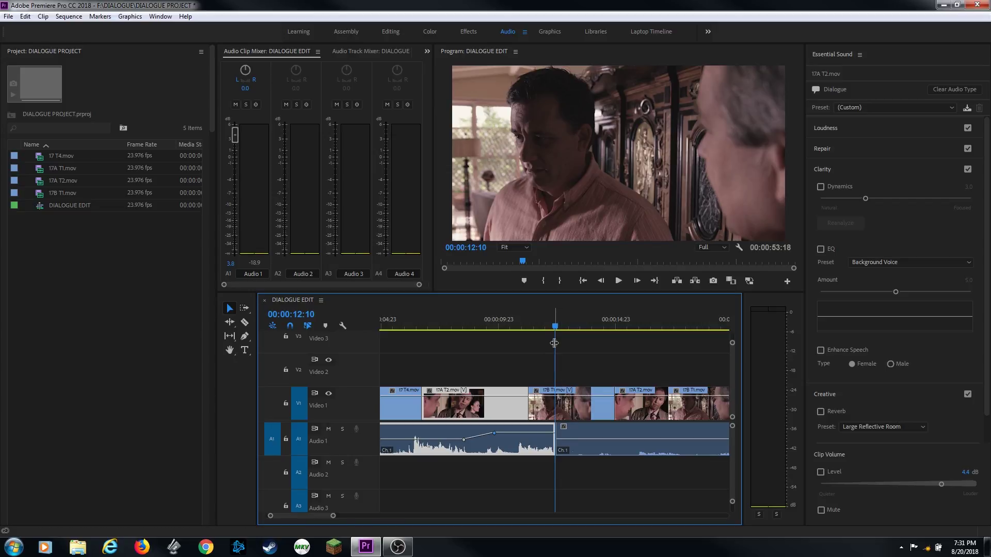
Play into the second dialogue clip, 17B T1.mov, and auto-match its loudness
key(space)
key(space)
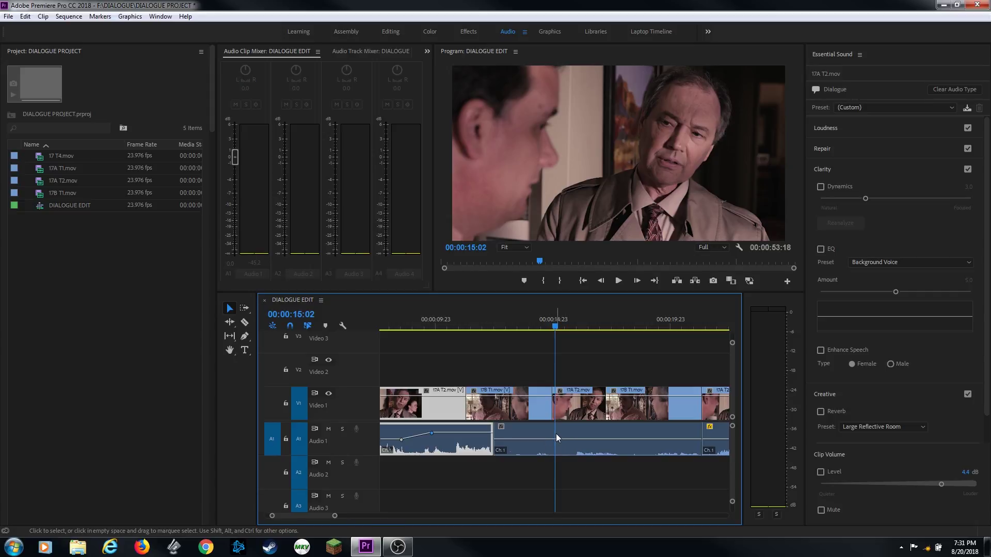
click(555, 445)
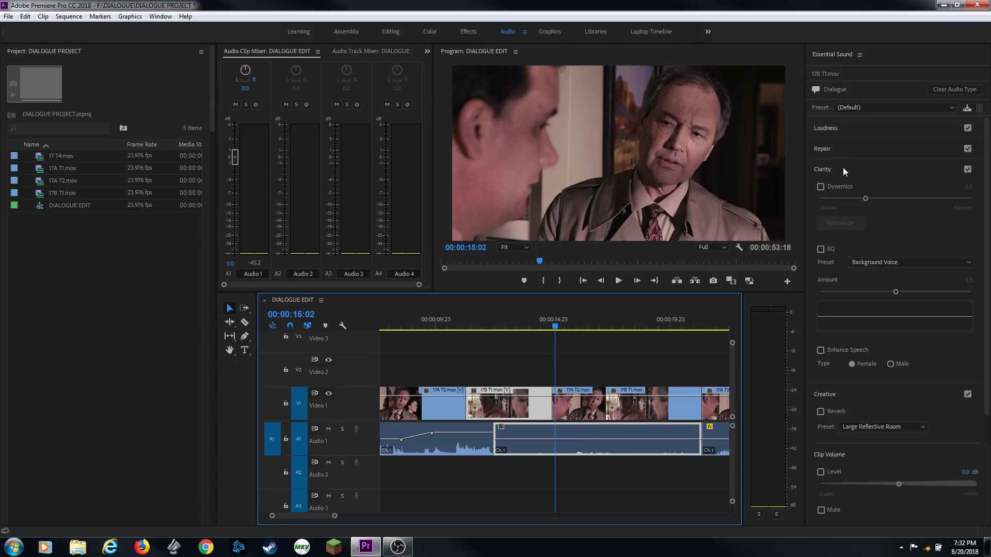
click(859, 125)
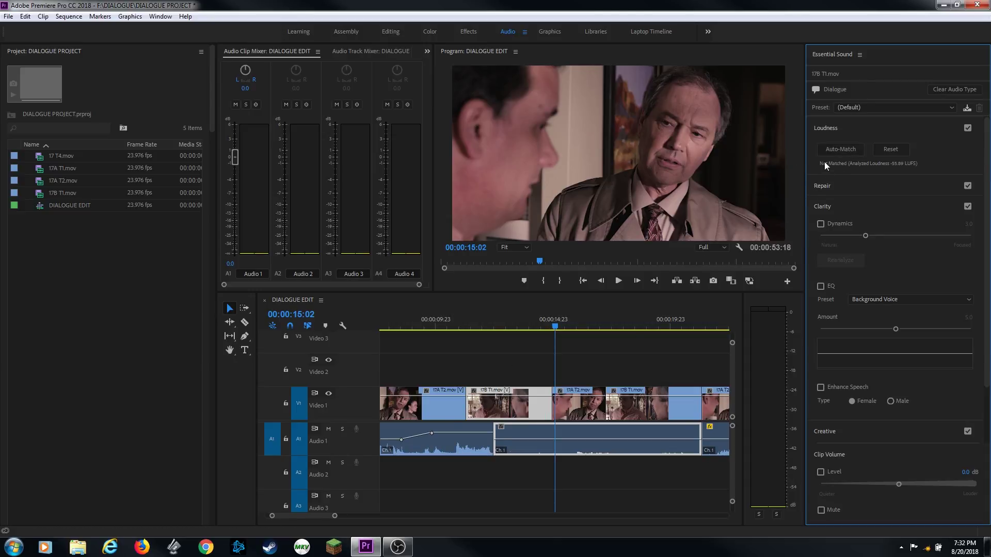
click(836, 150)
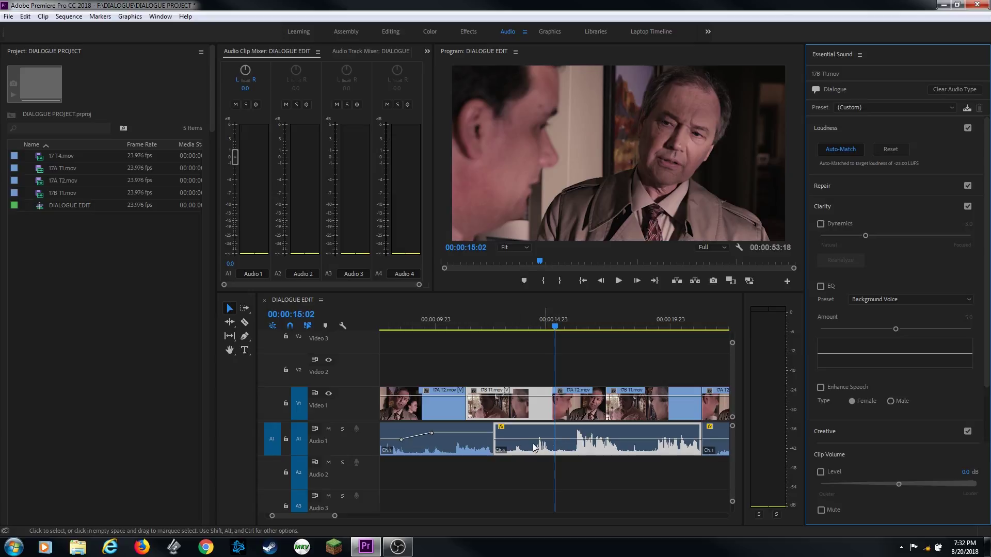
click(535, 328)
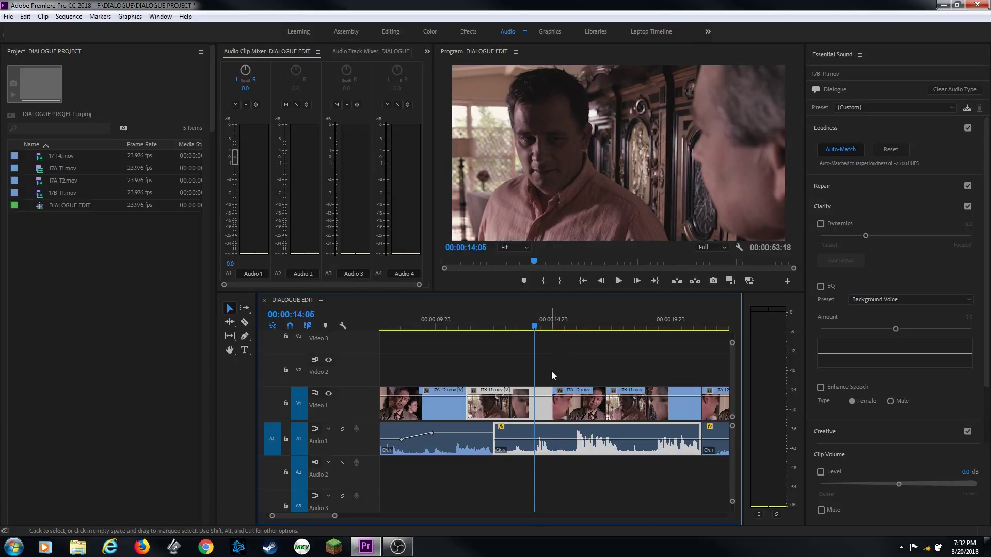
Play the second dialogue clip, 17B T1.mov, lower its audio gain, and replay it from near its start
key(space)
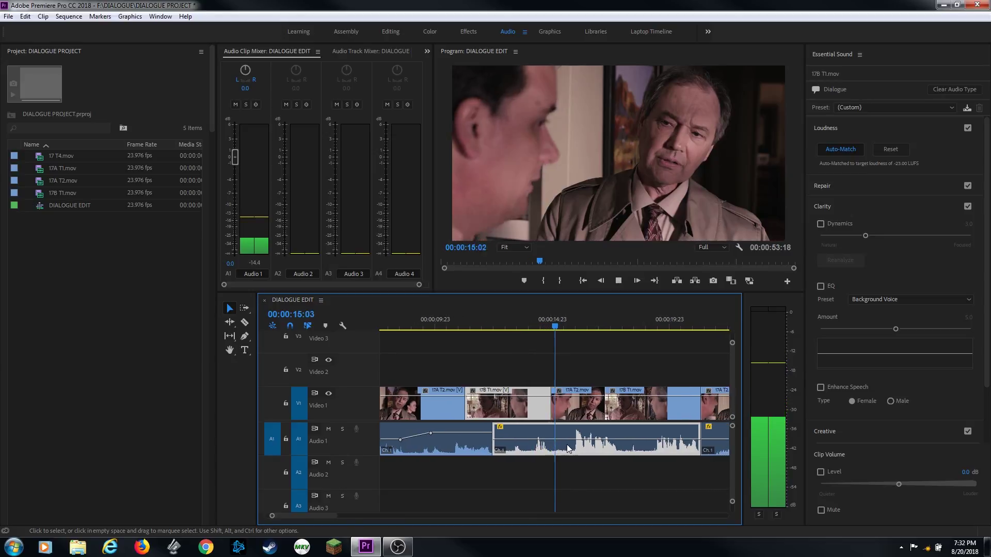
key(space)
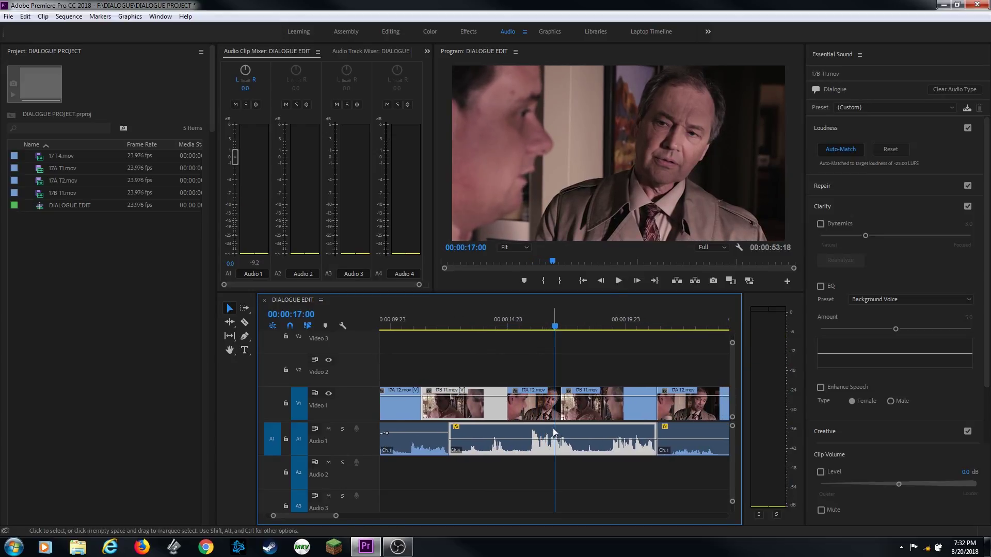
key(g)
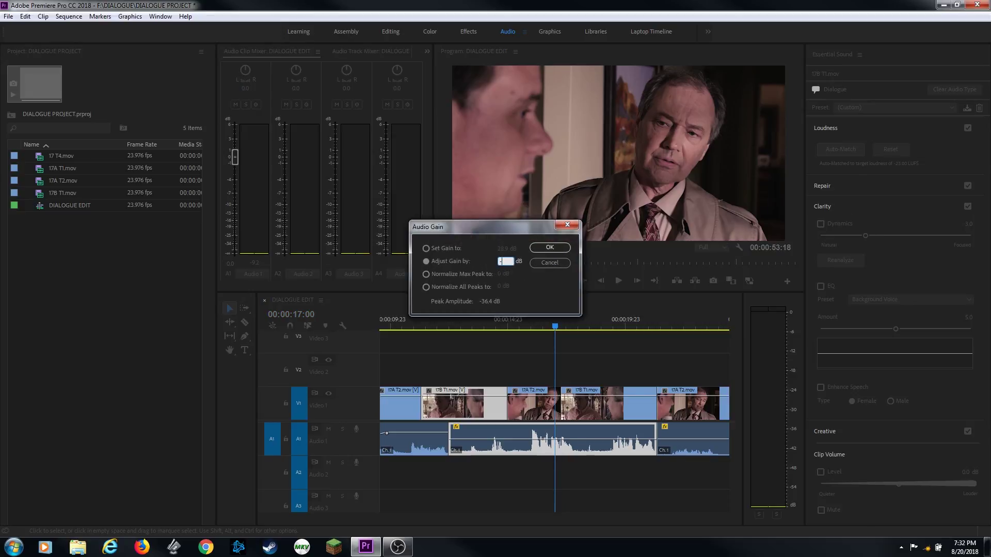
key(Return)
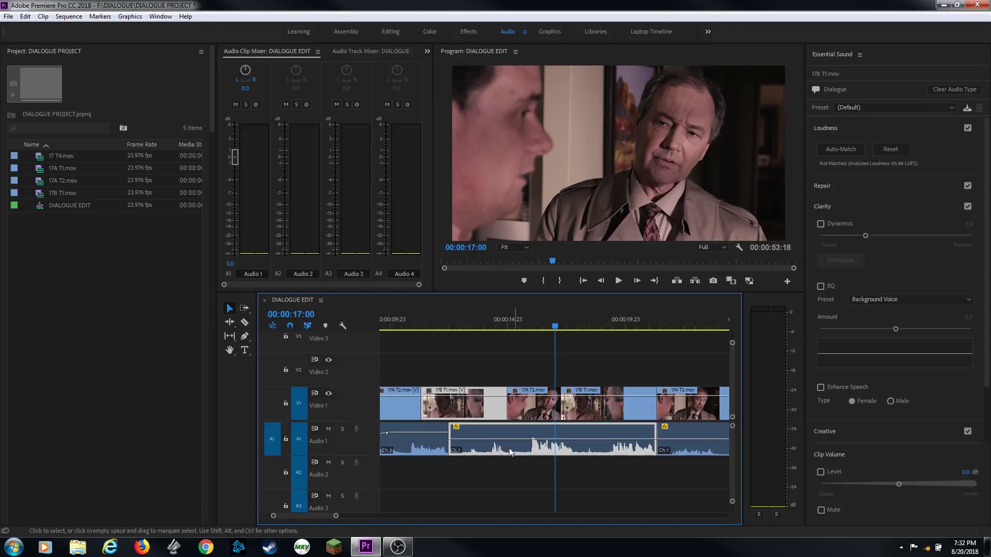
click(460, 319)
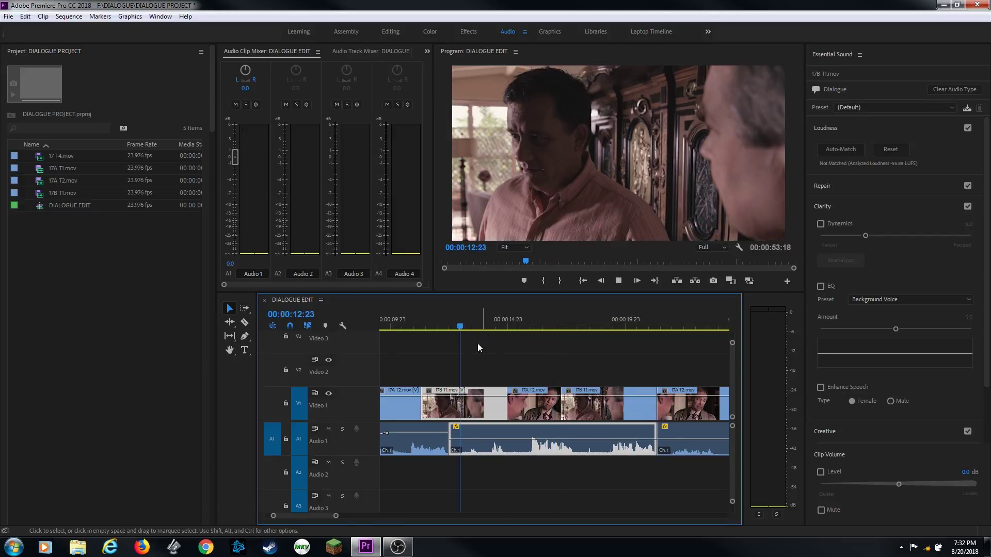
key(space)
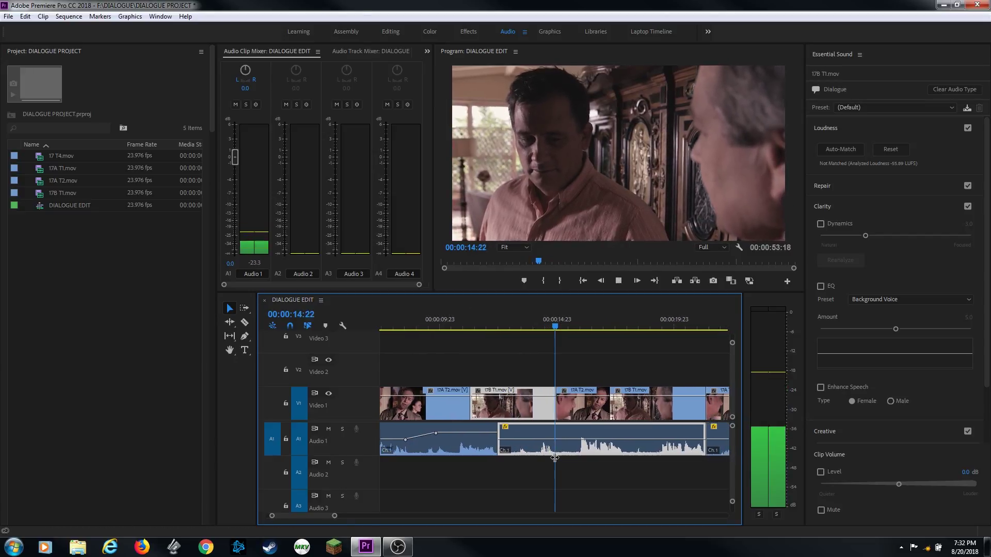
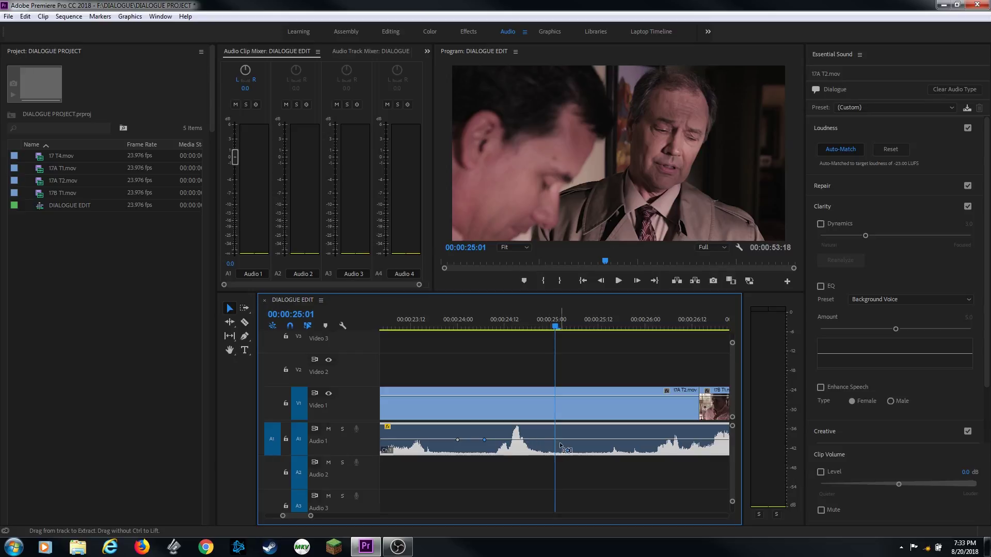
Add the last volume keyframe after the loud peak in the third dialogue clip, lower the peak section to about -3.6 dB, and play it
ctrl+click(607, 440)
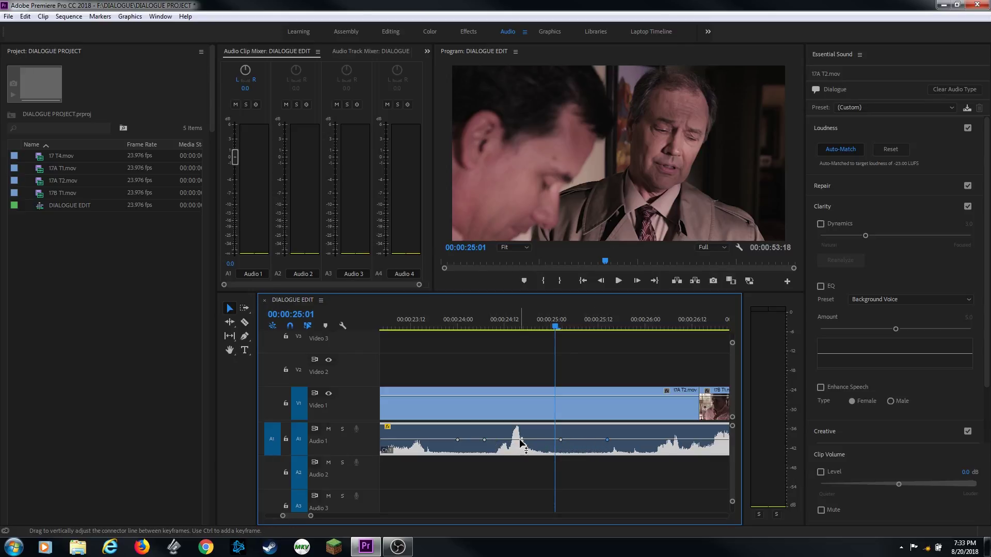
drag(521, 440, 520, 444)
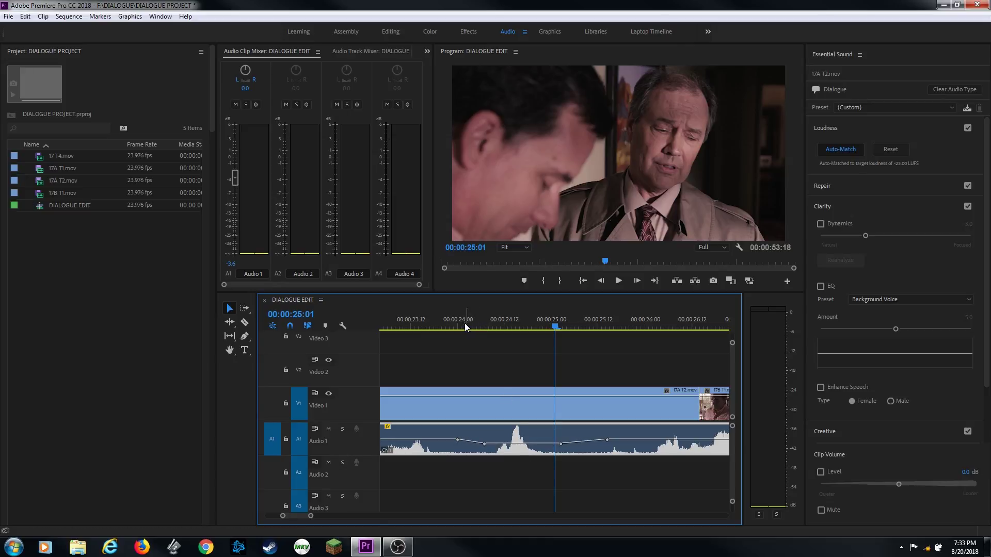
click(416, 325)
key(space)
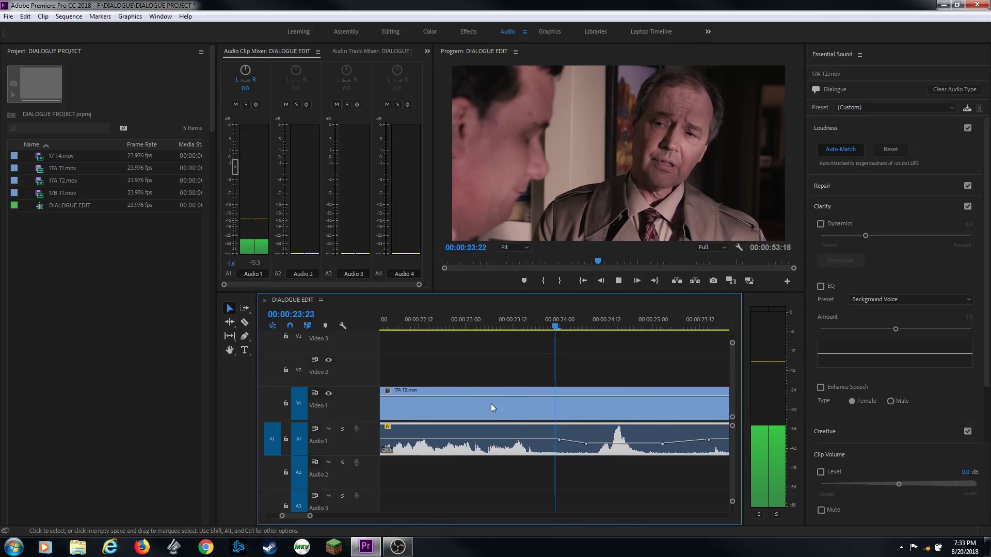
key(space)
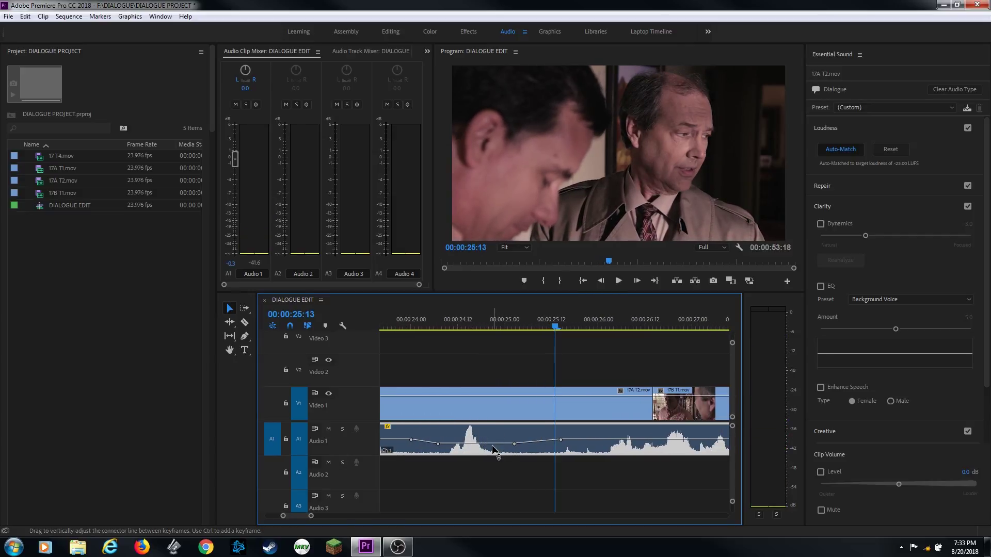
Lower the volume section around the third dialogue clip's loud peak to about -6.99 dB and play it back
drag(493, 445, 493, 448)
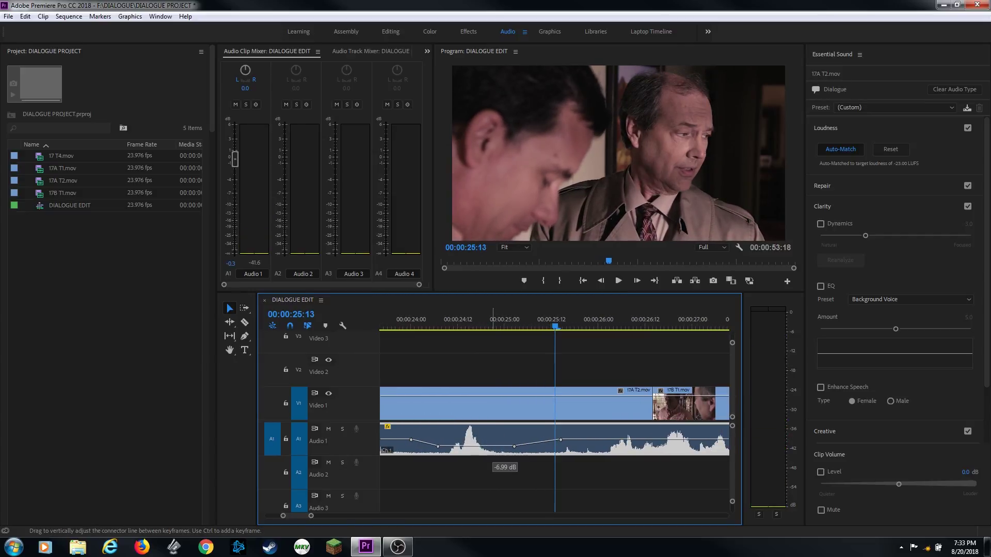
click(422, 326)
key(space)
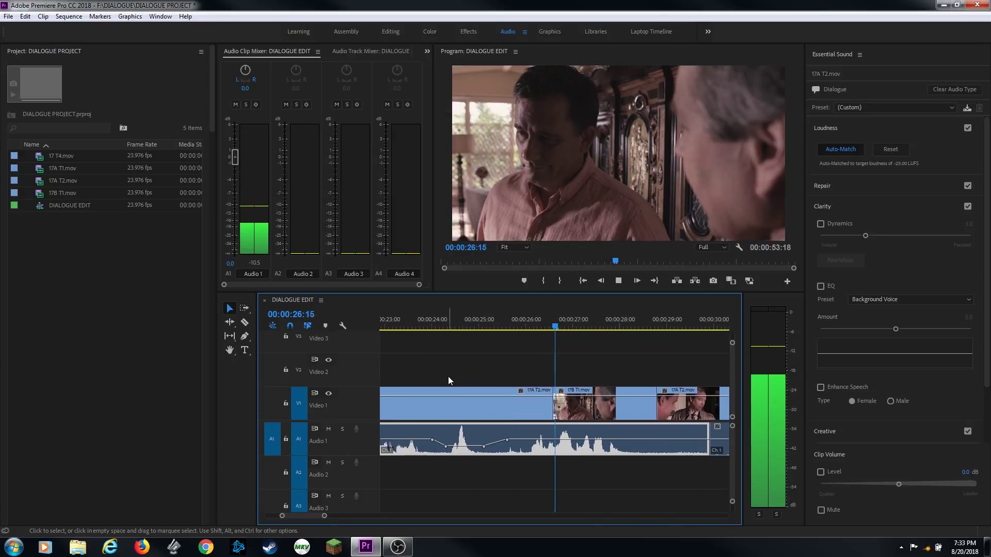
key(space)
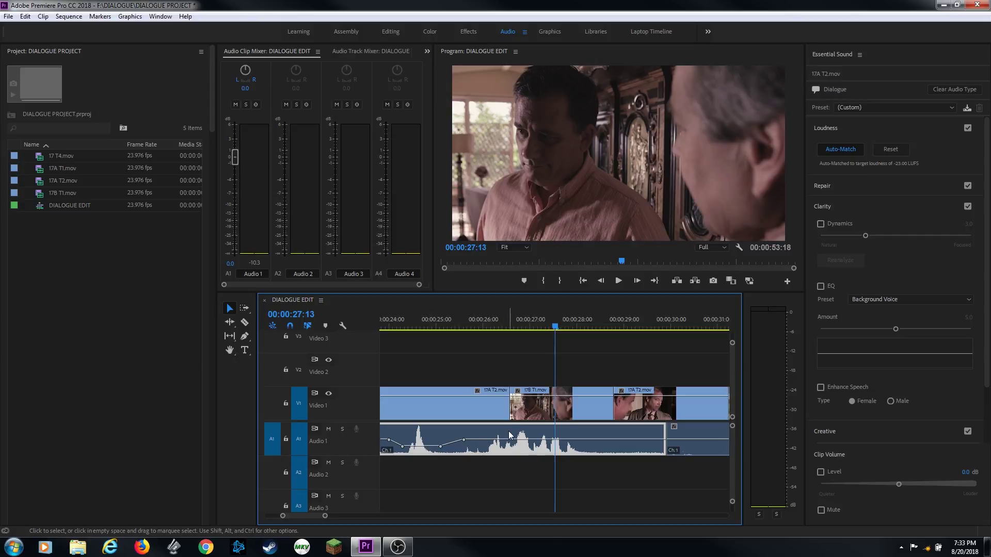
Adjust the third dialogue clip's audio gain by -3 dB
key(g)
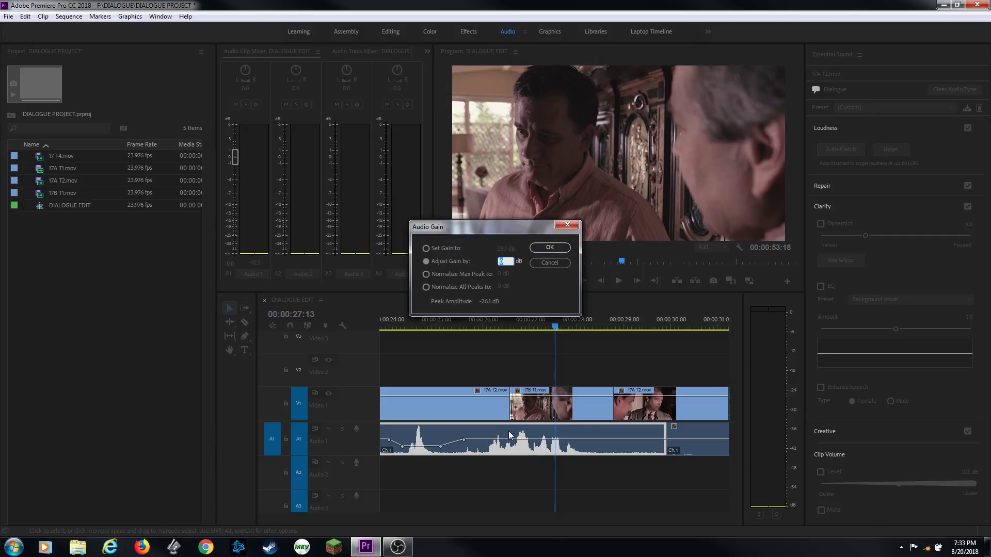
text(3)
key(Return)
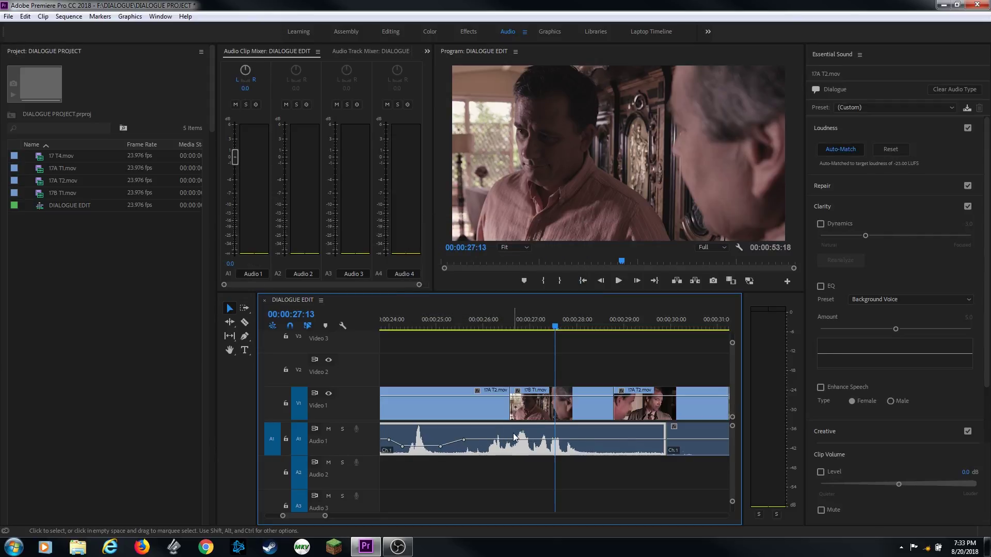
key(g)
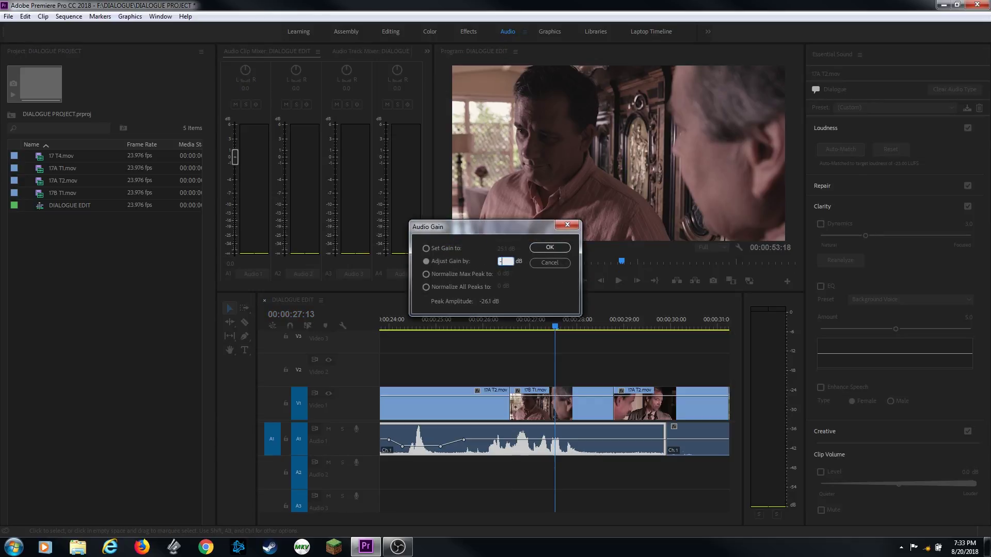
text(-3)
key(Return)
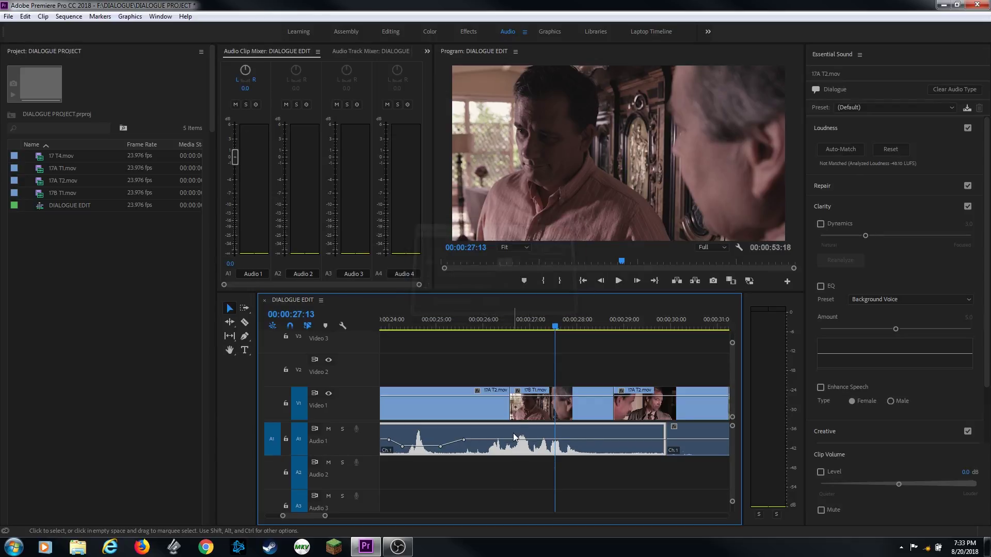
Deselect the third dialogue clip and play on towards the next clip to check the levels
click(541, 373)
key(minus)
key(minus)
key(space)
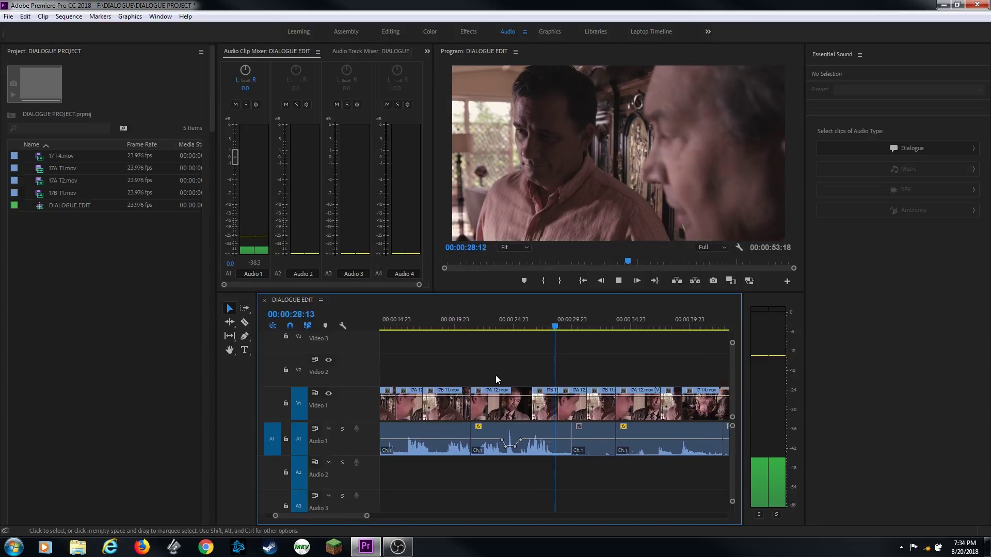
key(space)
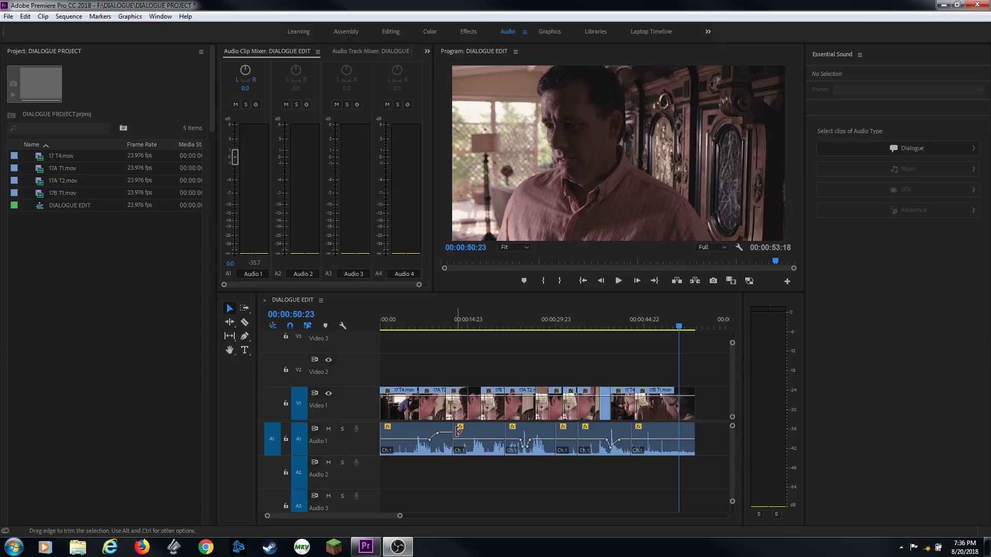
Play from the first dialogue clip at 00:00:06:08 across the cut into the second clip to compare their sound
click(419, 324)
key(=)
key(=)
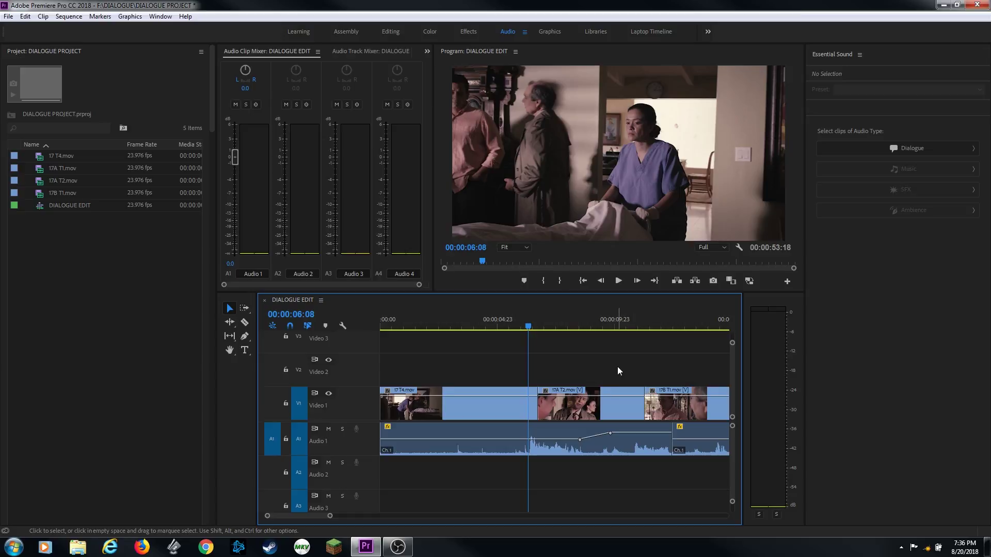
key(minus)
key(space)
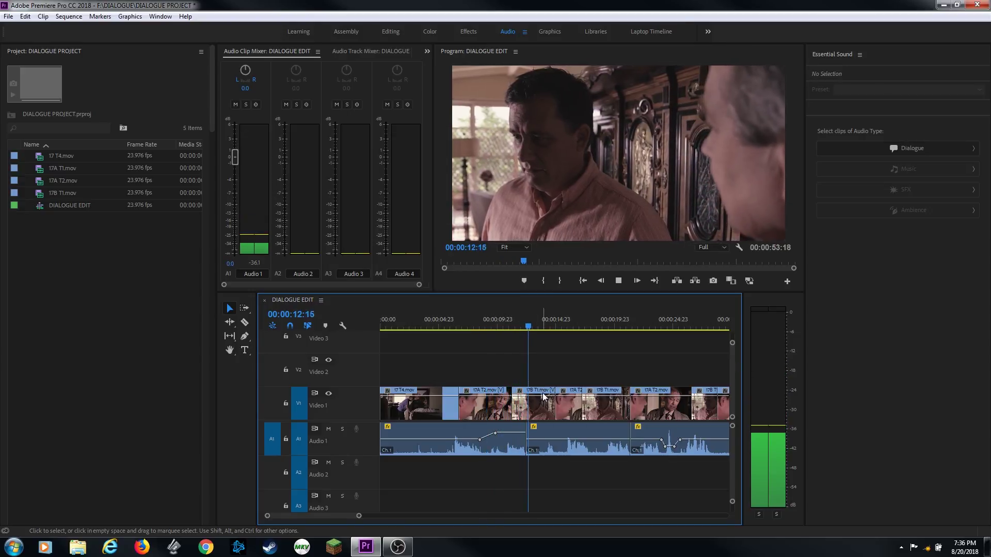
key(space)
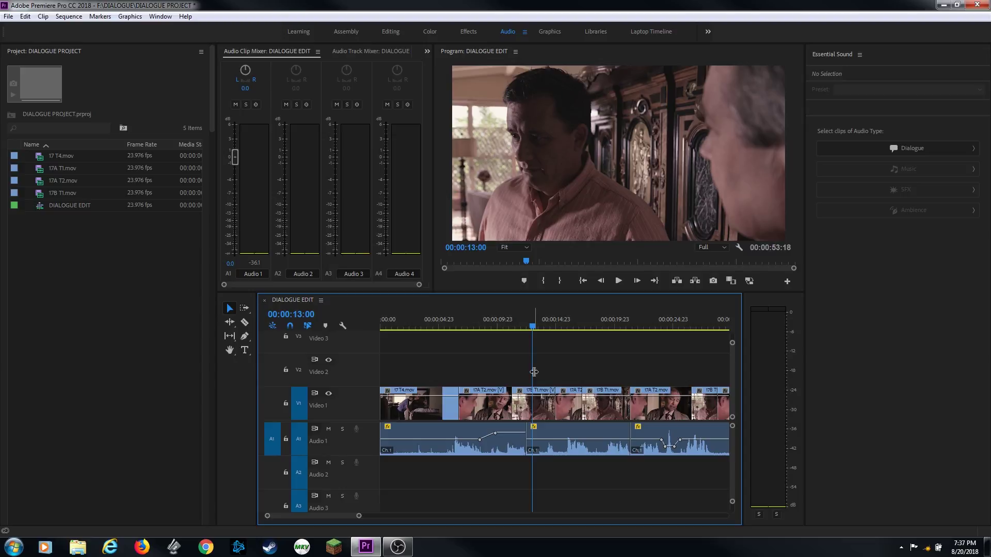
key(minus)
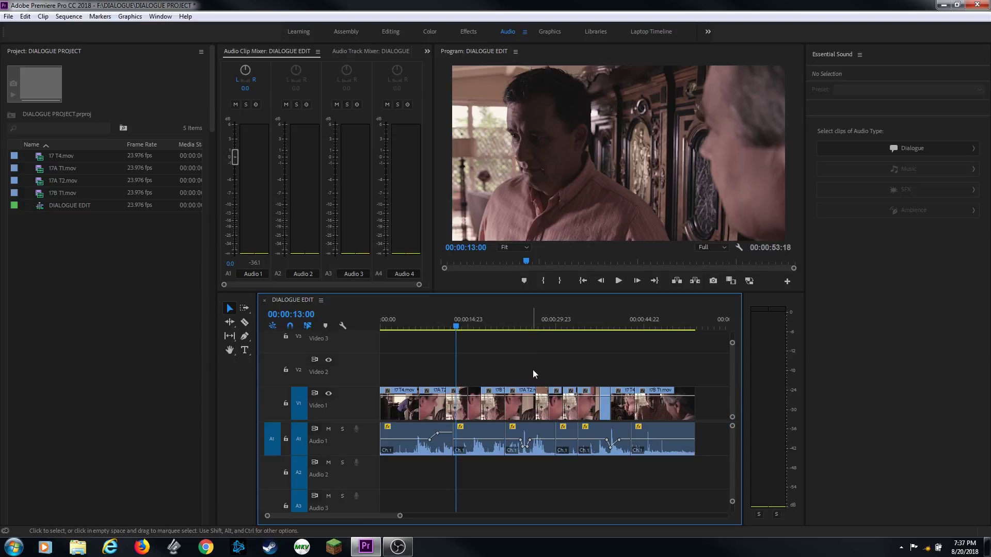
click(660, 412)
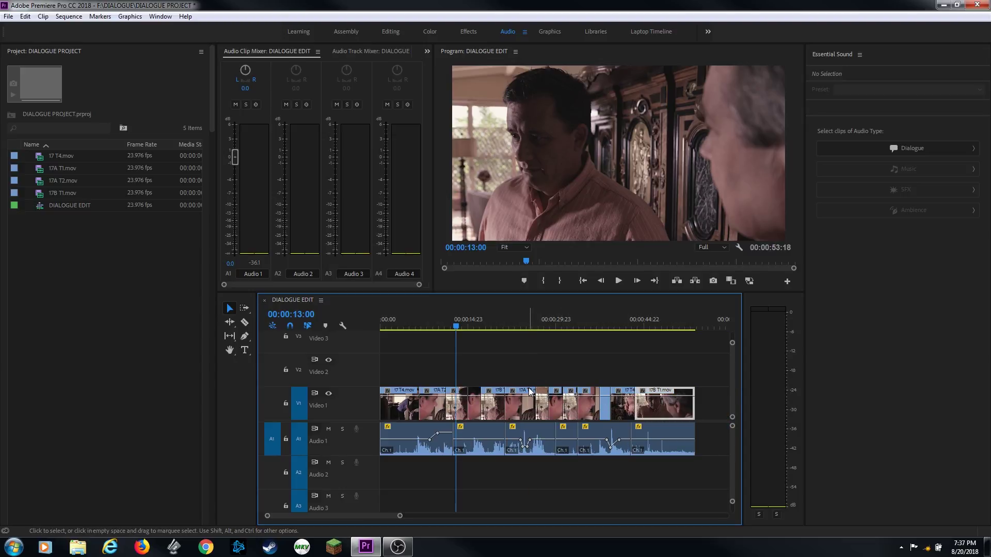
key(ctrl+shift+a)
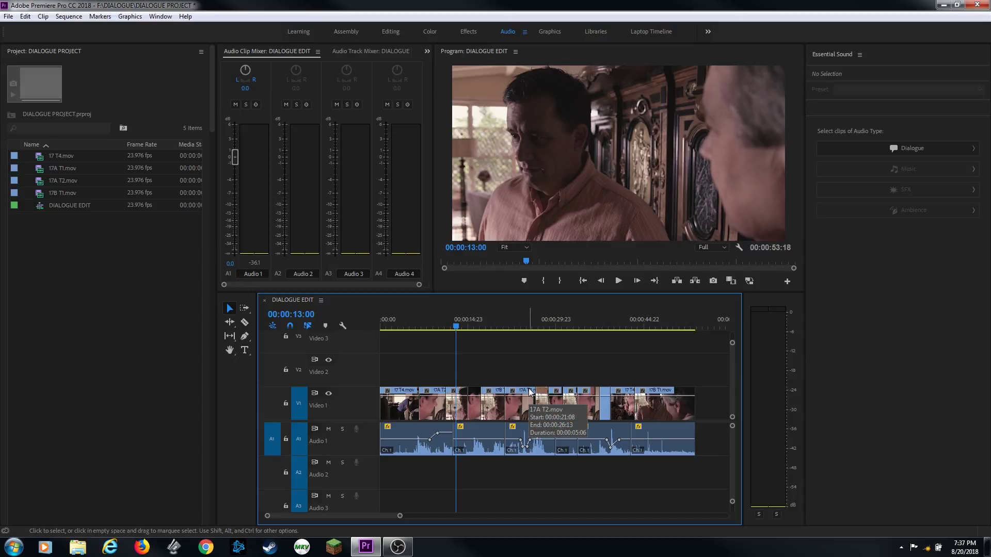
Add a Constant Power crossfade at the cut between the first and second dialogue audio clips and play across it
key(=)
key(=)
key(=)
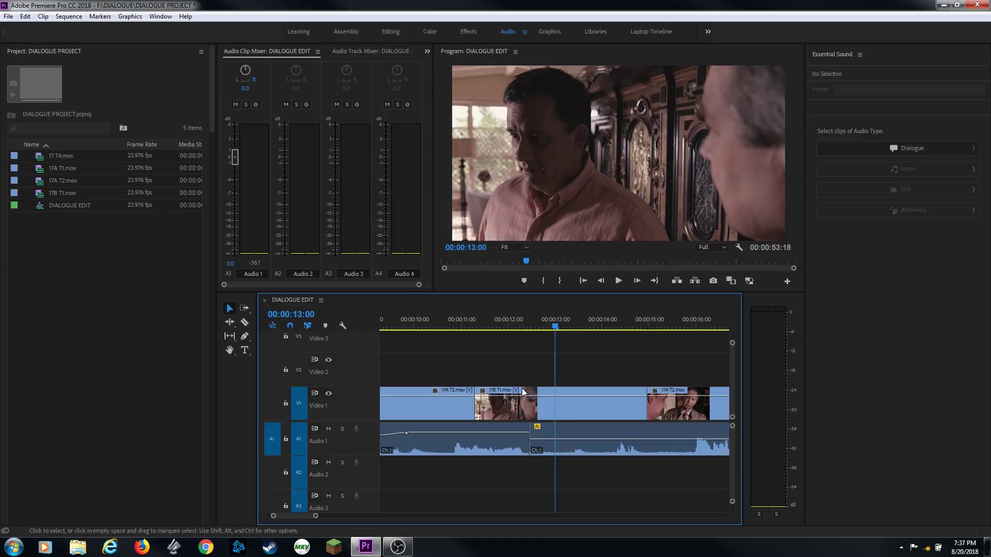
key(Up)
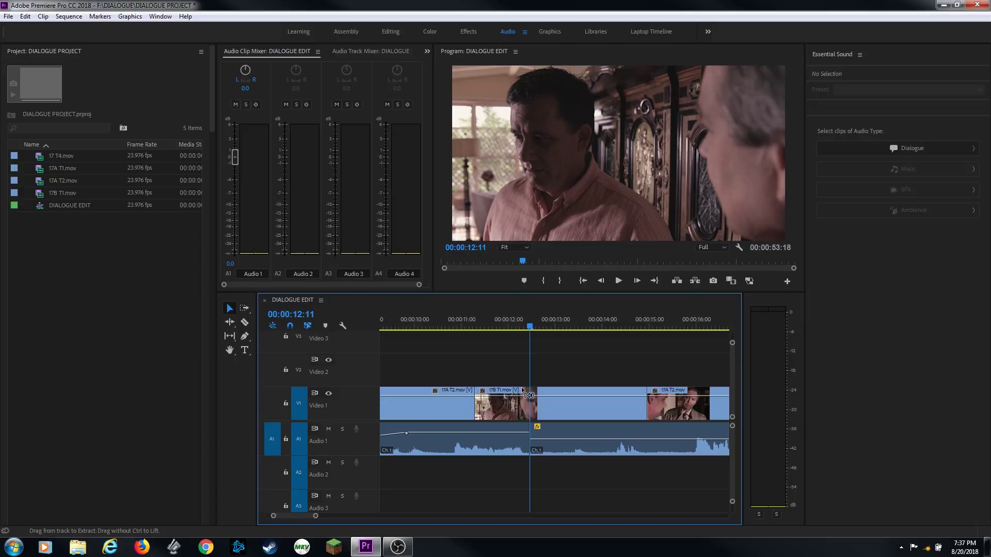
key(ctrl+shift+d)
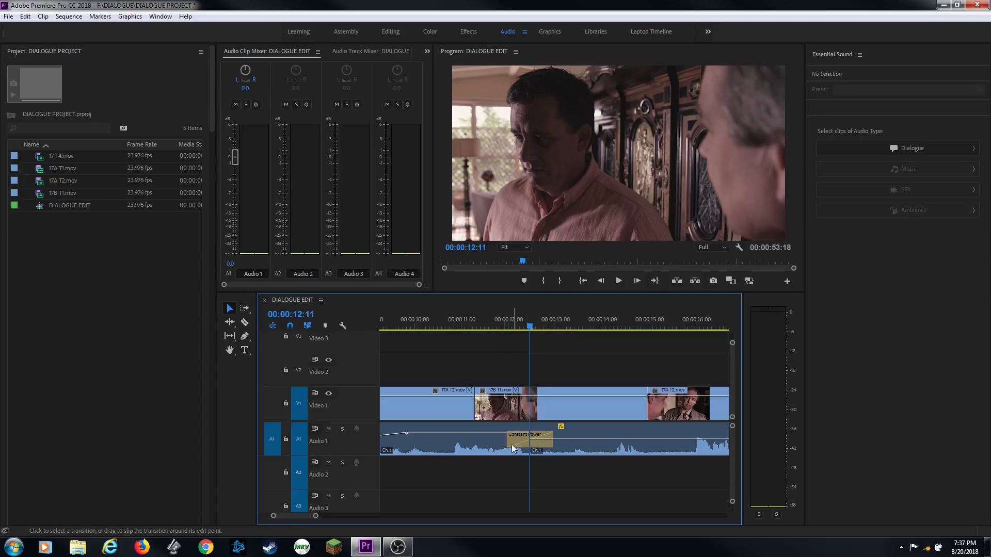
click(475, 325)
key(space)
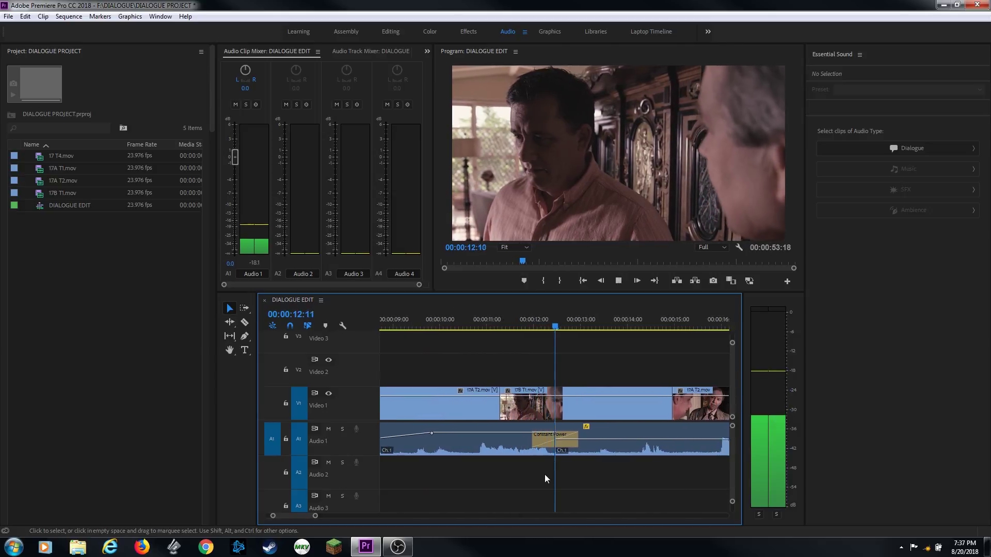
key(space)
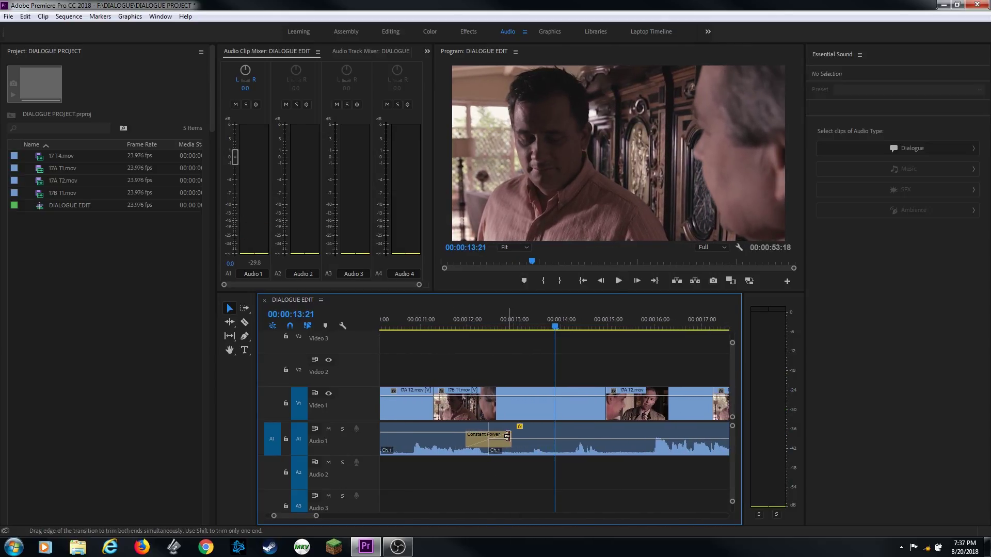
Go to the audio cut between the second and third dialogue clips at 00:00:21:08 and play across it
key(minus)
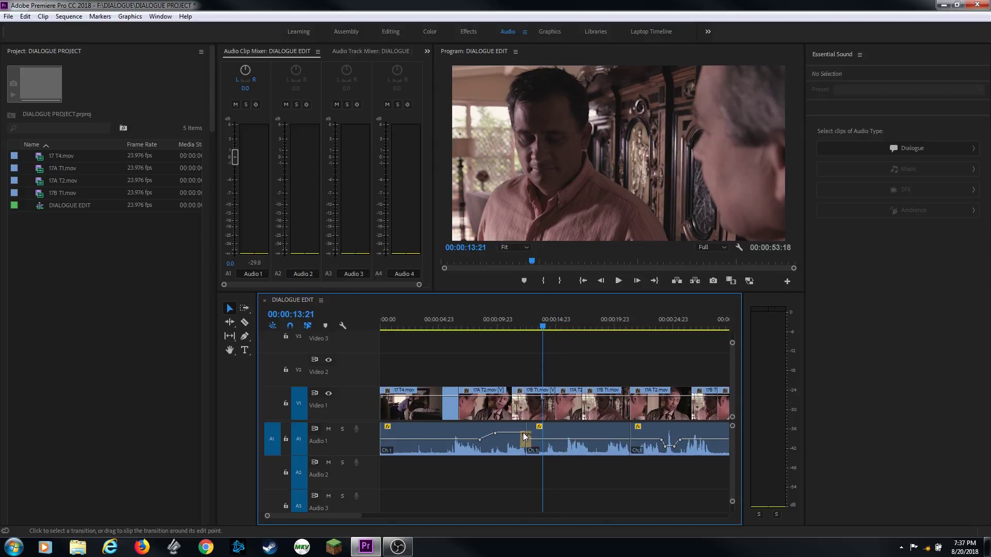
key(Down)
key(Down)
key(Down)
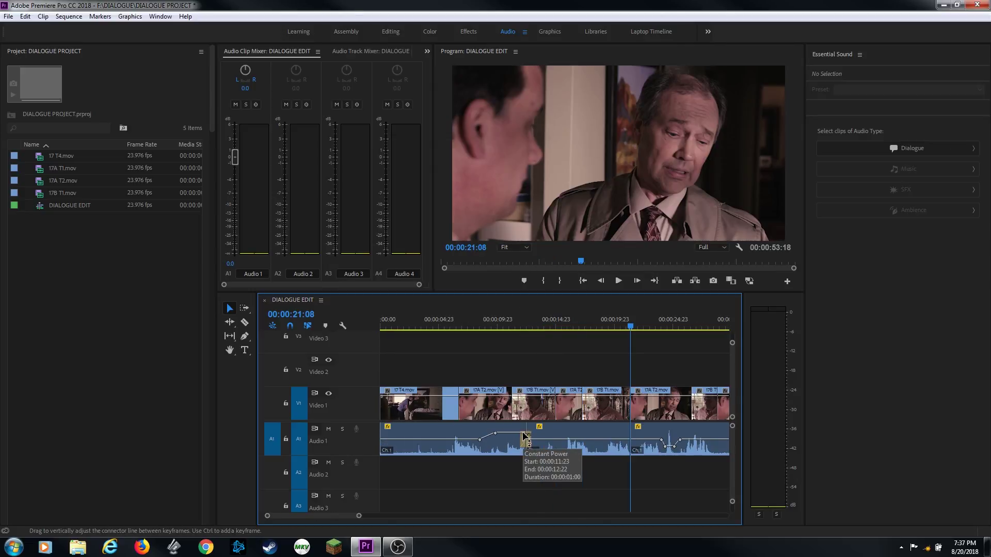
key(equal)
key(equal)
click(520, 320)
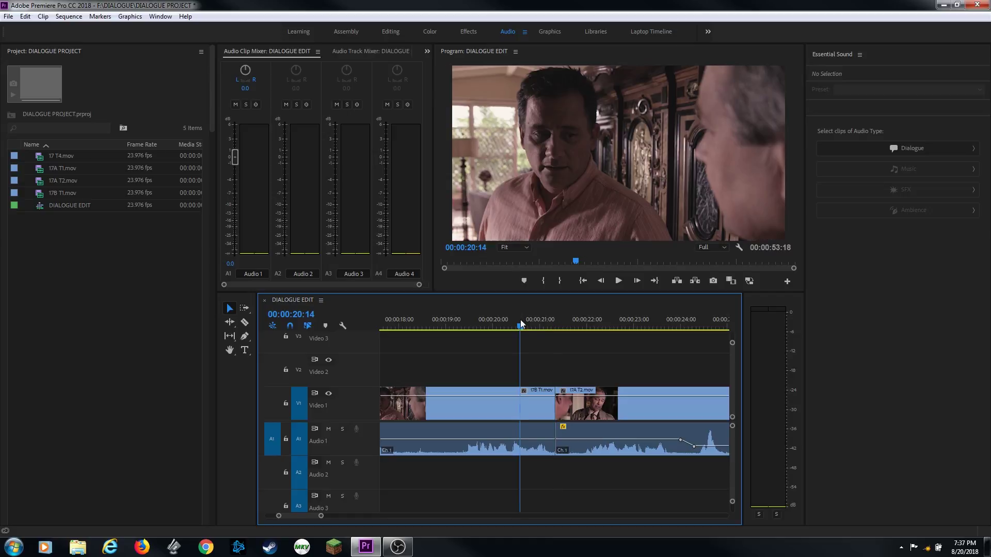
key(space)
key(space)
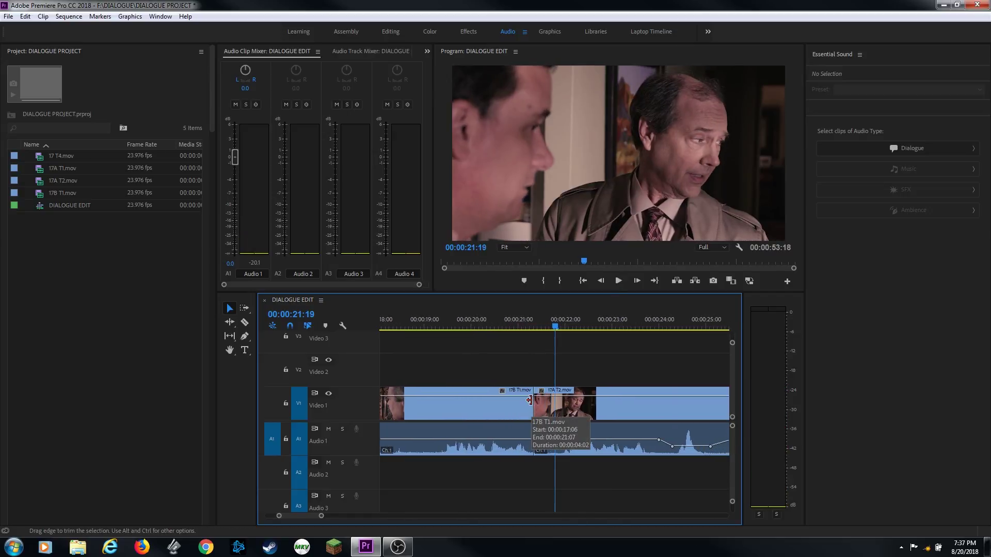
Add a Constant Power crossfade at the 00:00:21:08 cut between the second and third dialogue audio clips, and shorten it after playing across
key(Up)
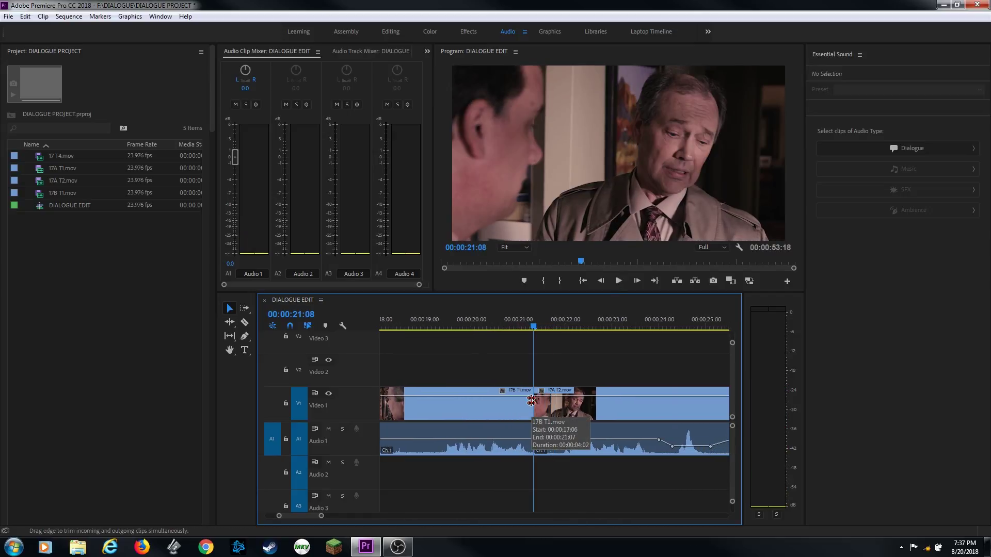
key(ctrl+shift+d)
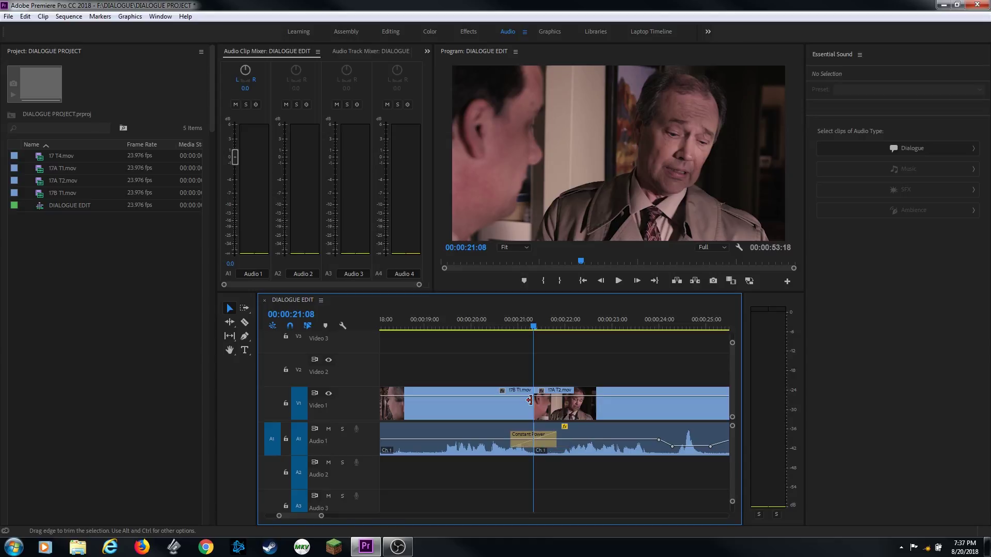
click(487, 326)
key(space)
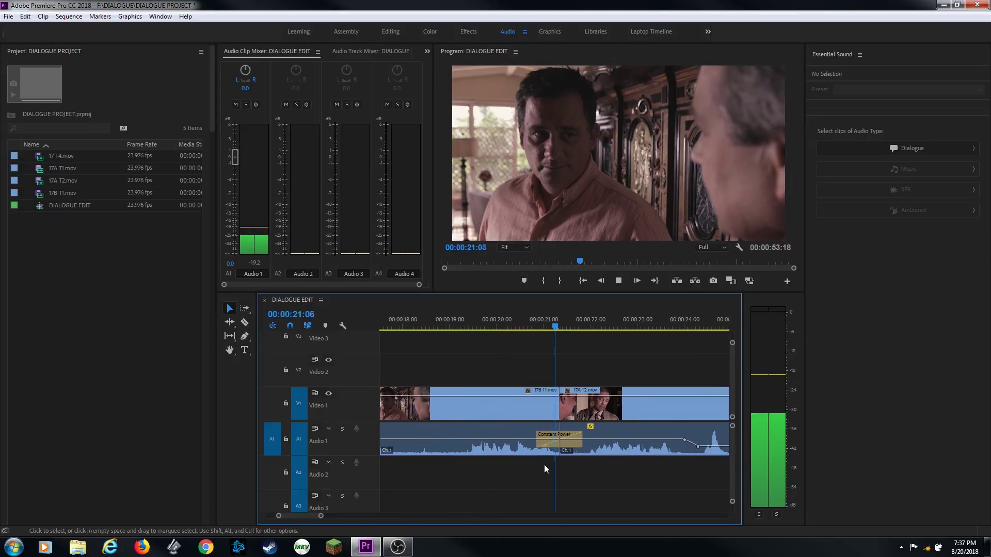
key(space)
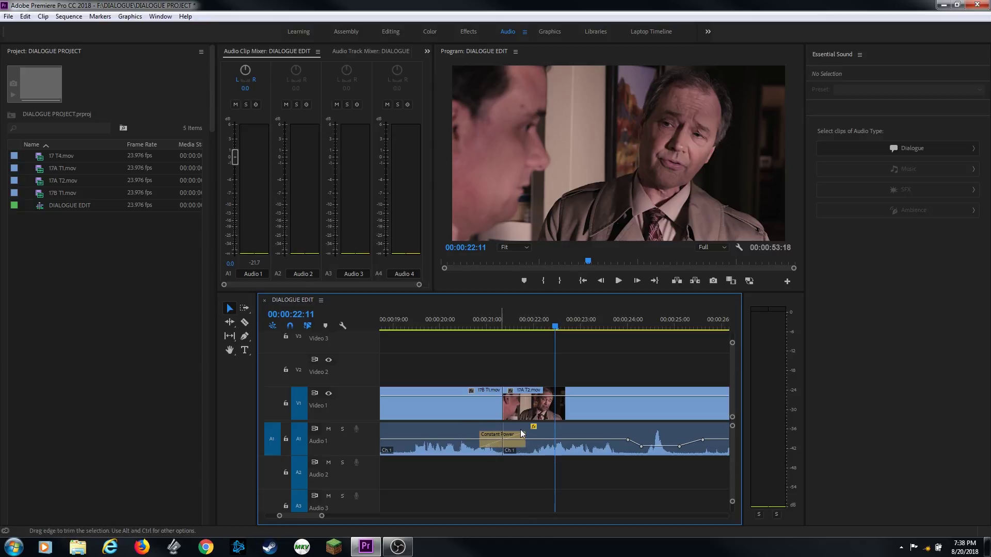
drag(525, 438, 512, 435)
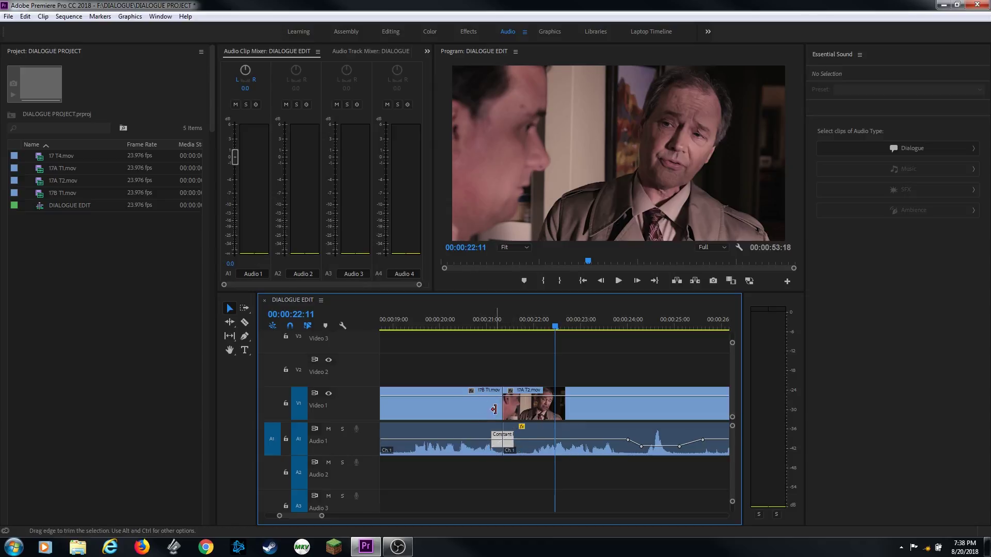
Go to the audio cut between the third and fourth dialogue clips at 00:00:29:22 and play across it
key(minus)
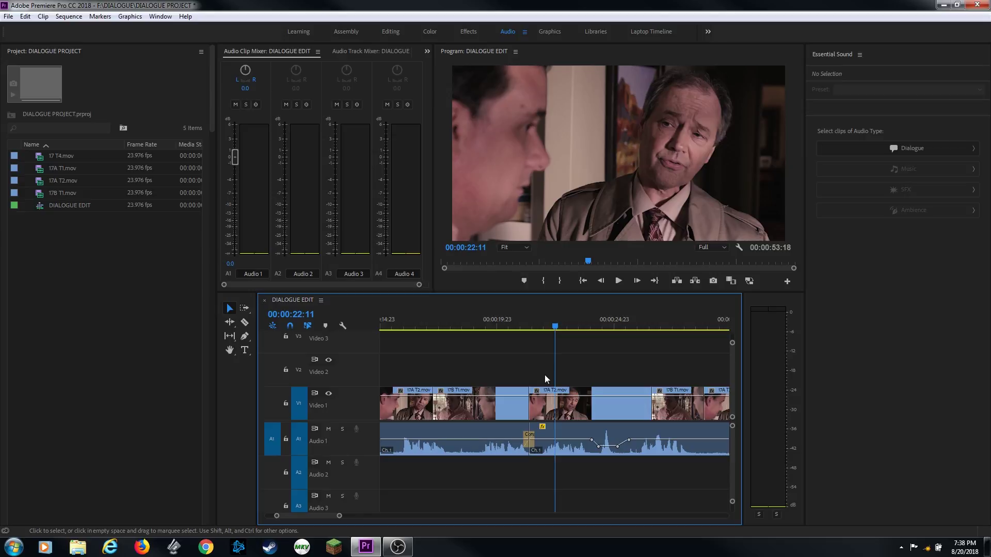
key(Down)
key(Down)
key(Down)
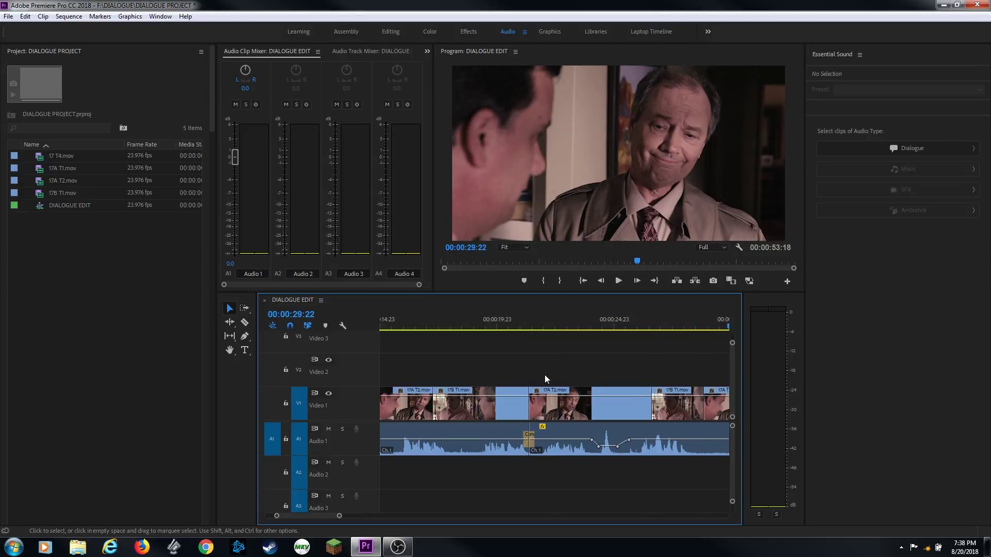
key(Up)
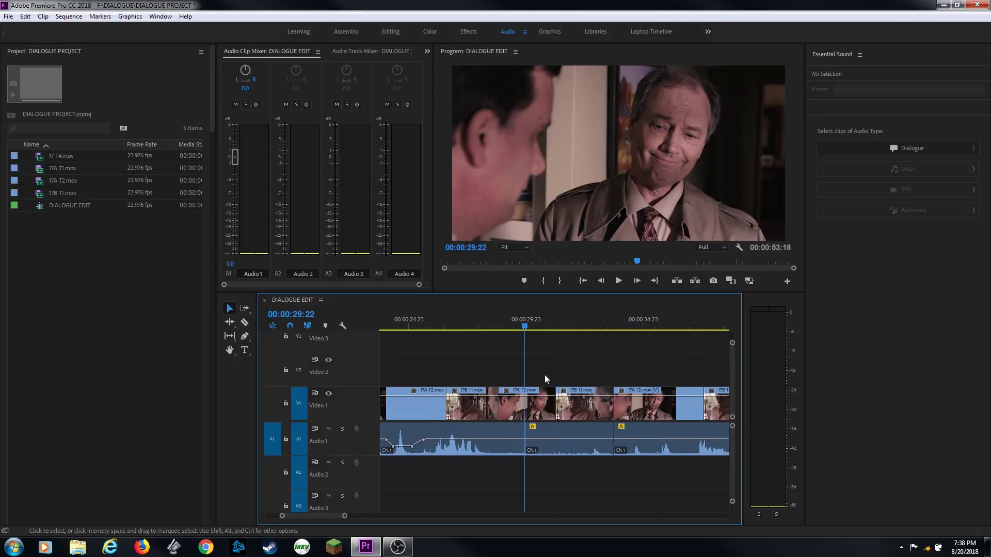
click(499, 320)
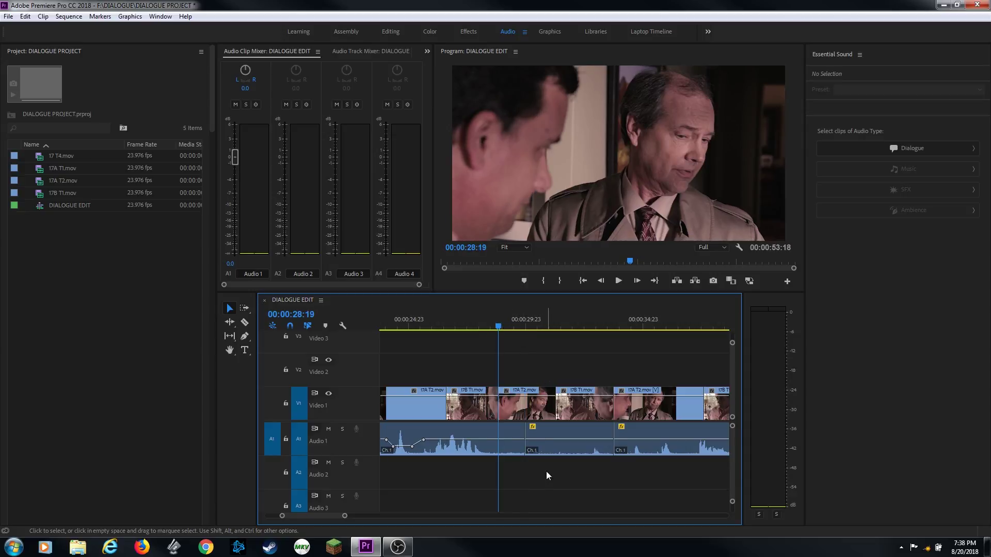
key(space)
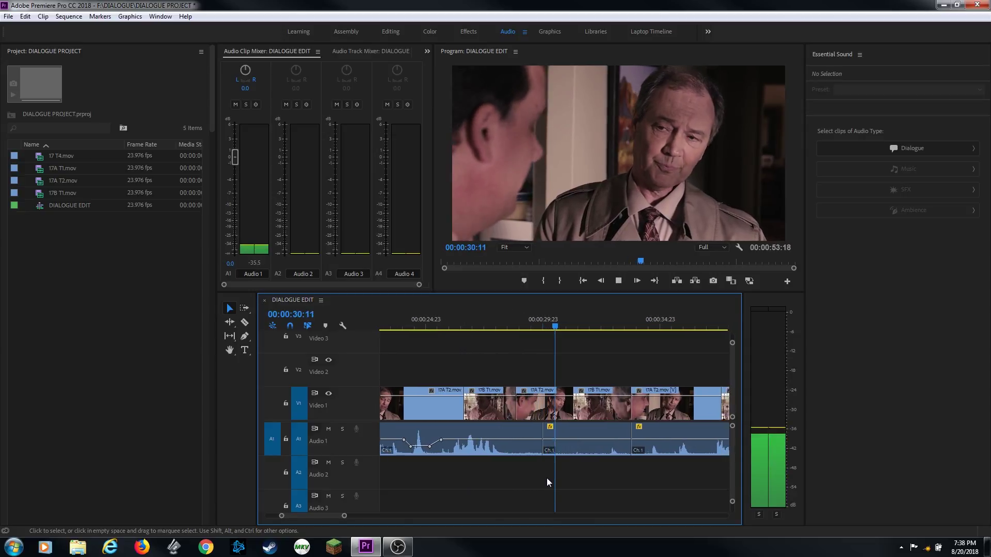
key(space)
Add a Constant Power crossfade at the cut between the third and fourth dialogue audio clips and play across it
key(Up)
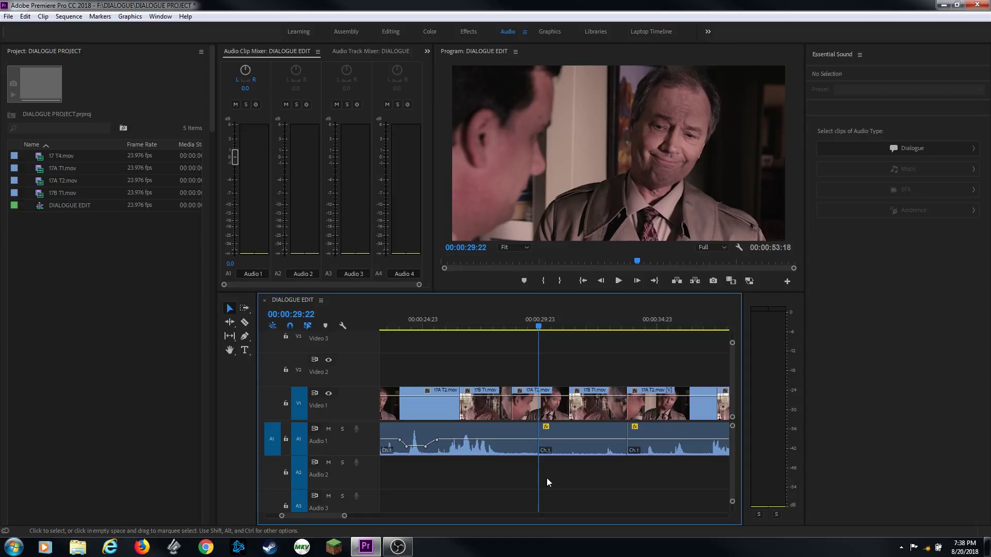
key(ctrl+shift+d)
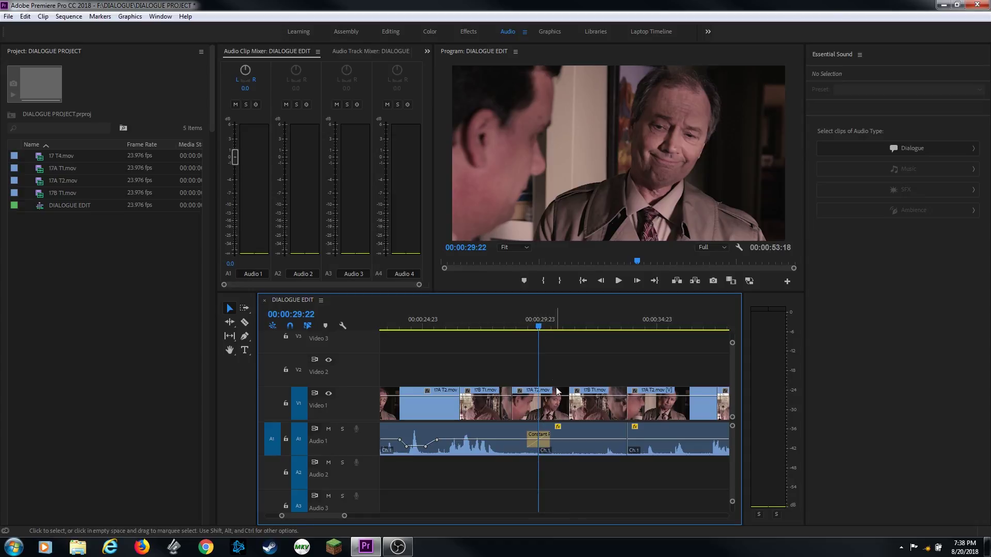
key(shift+Left)
key(shift+Left)
key(shift+Left)
key(shift+Left)
key(space)
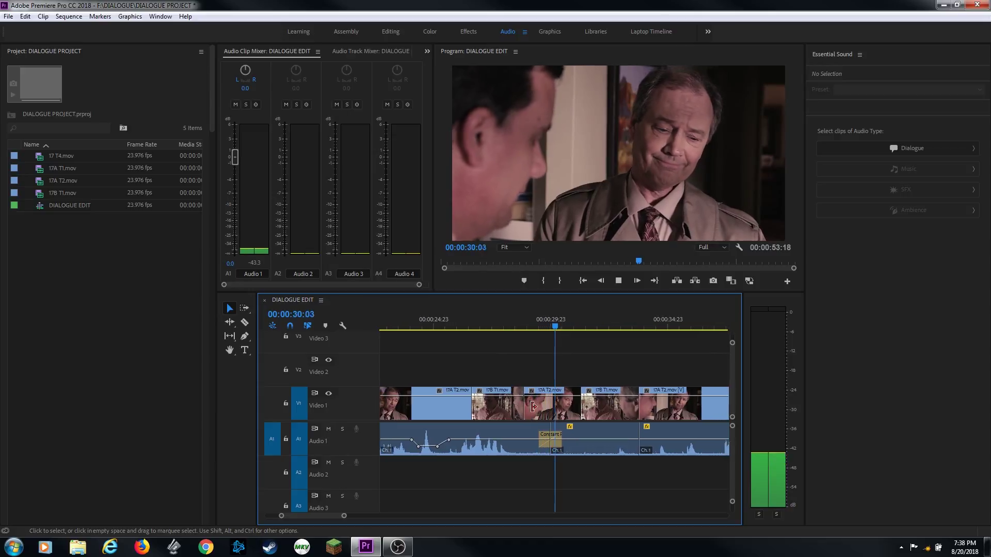
key(space)
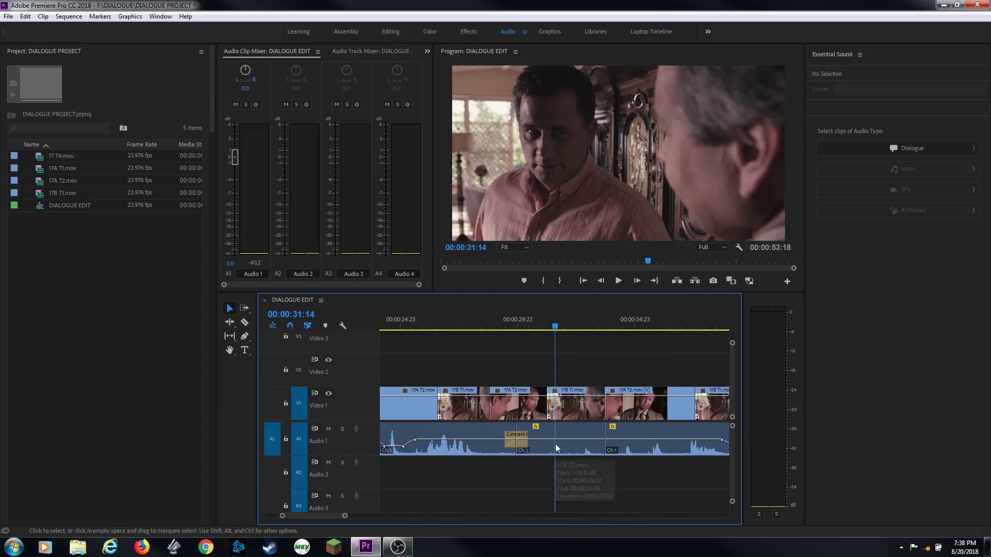
Add a Constant Power crossfade at the 00:00:33:17 cut between the fourth and fifth dialogue audio clips and shorten it
key(backslash)
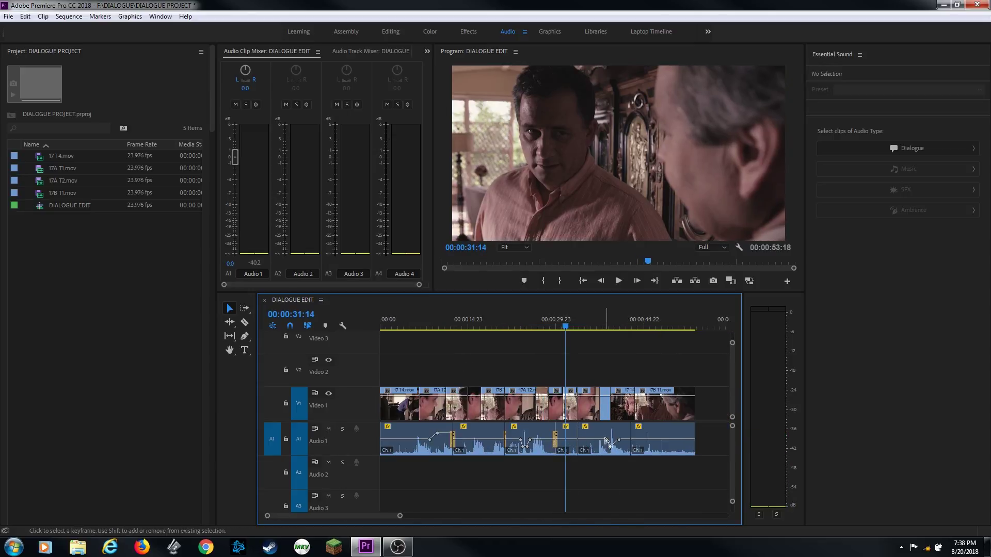
click(574, 404)
key(equal)
key(equal)
key(equal)
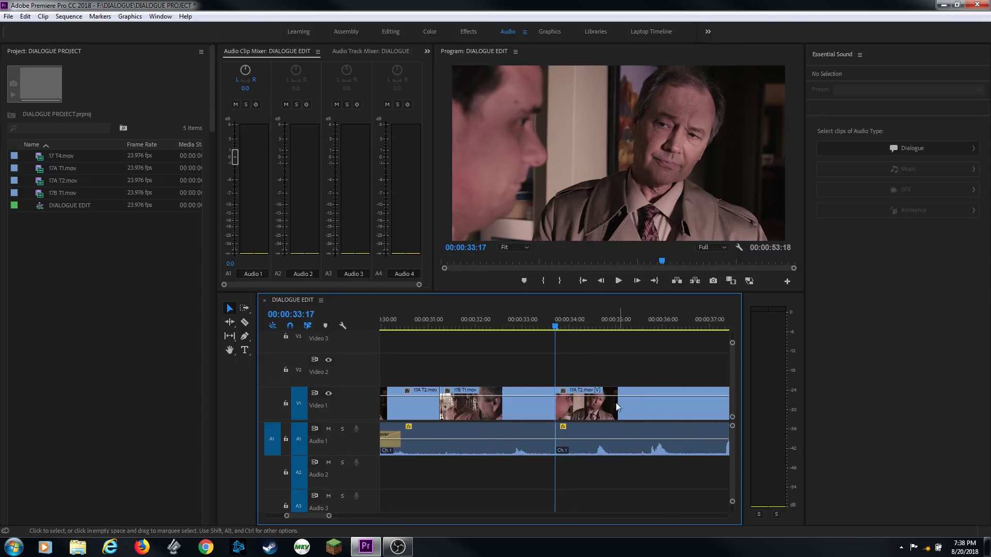
key(shift)
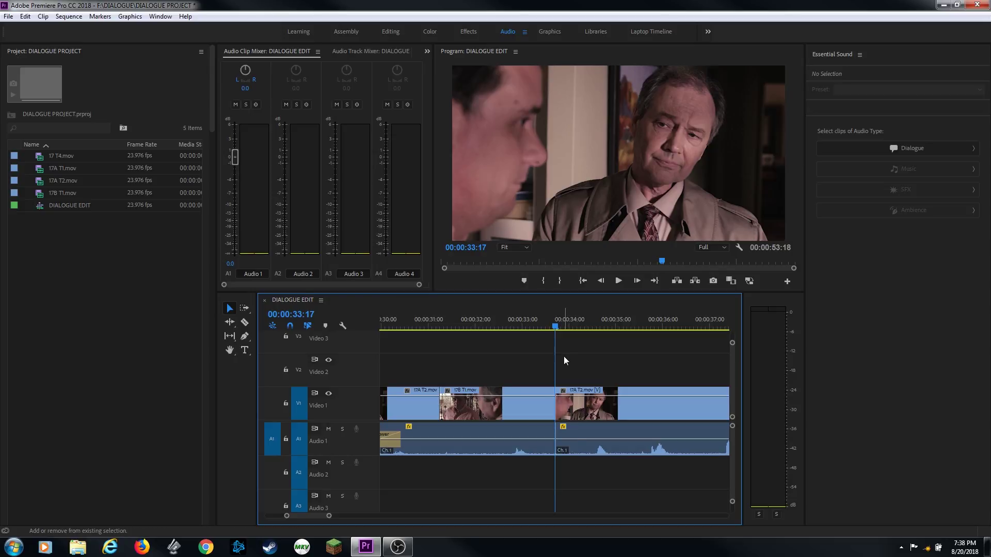
key(ctrl+shift+d)
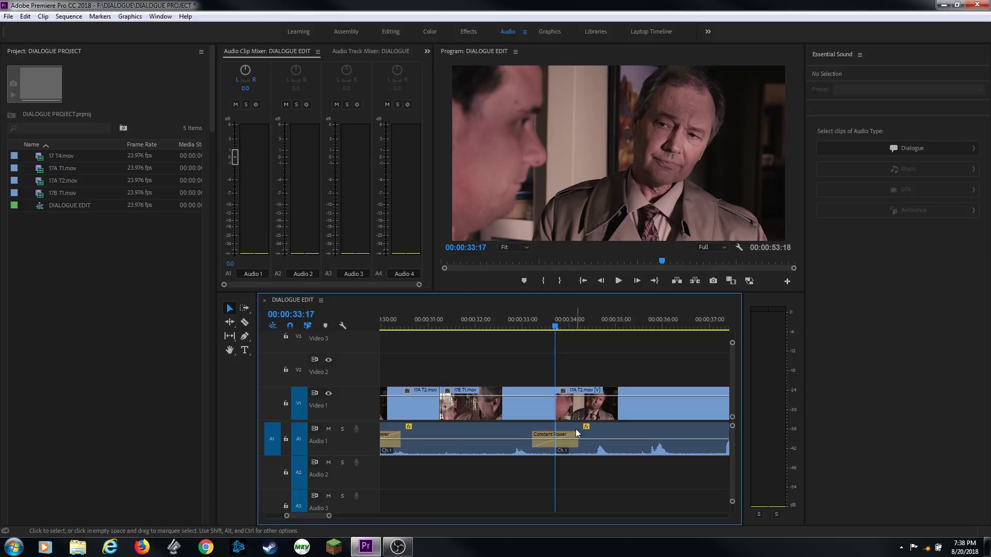
drag(575, 430, 566, 433)
Play from 00:00:33:04 across the shortened crossfade between the fourth and fifth dialogue audio clips
click(533, 324)
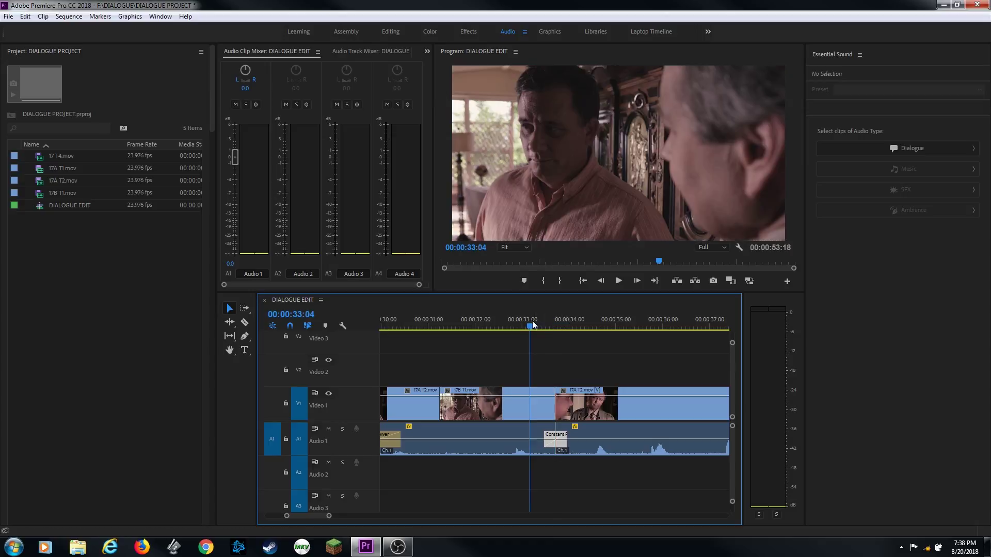
key(space)
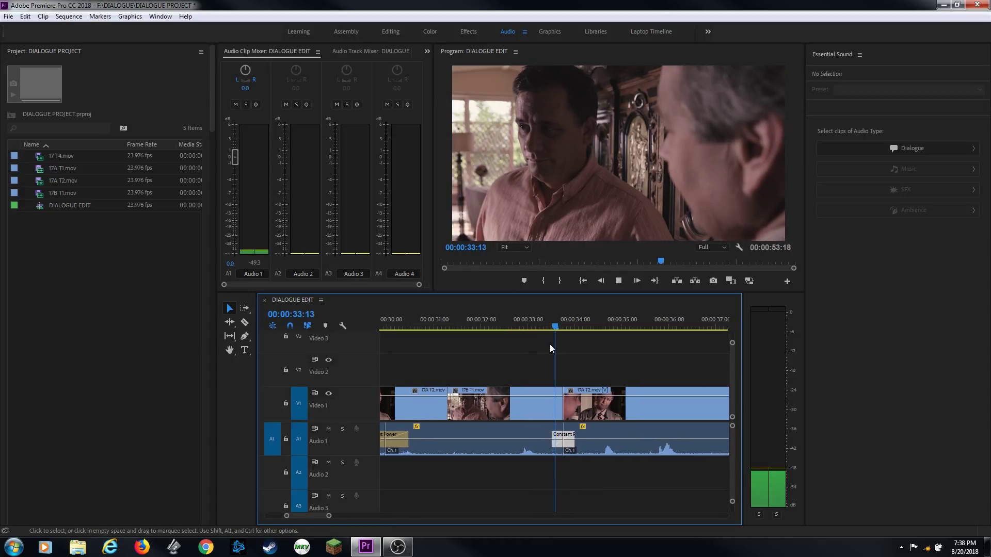
key(space)
Add a Constant Power crossfade at the 00:00:42:20 cut between the fifth and last dialogue audio clips and play across it
key(minus)
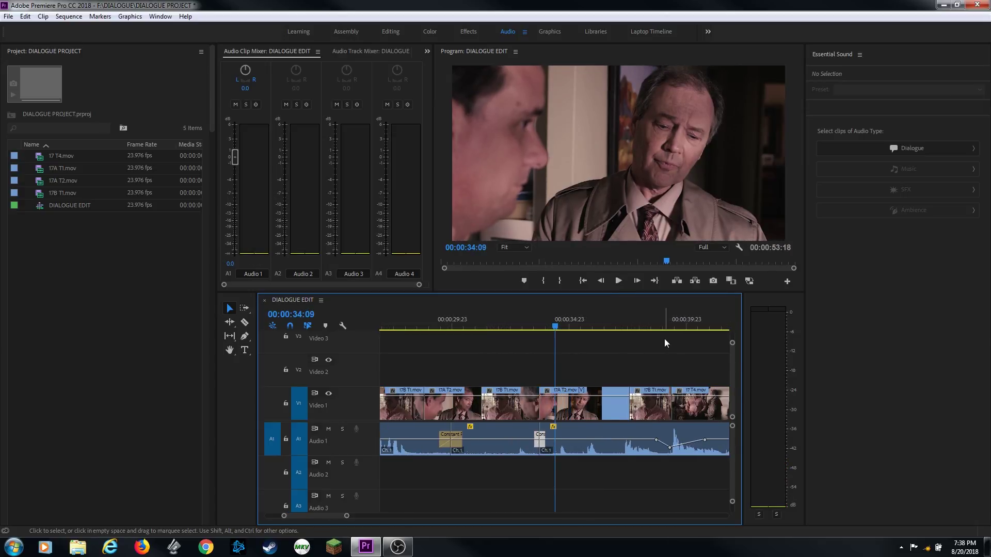
key(Down)
key(Down)
key(Down)
key(Down)
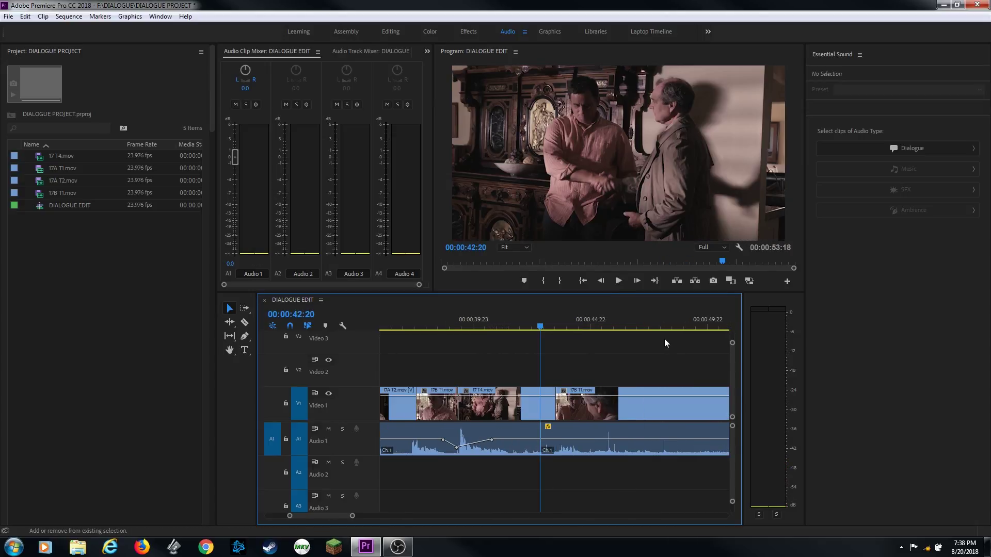
key(ctrl+shift+d)
click(512, 327)
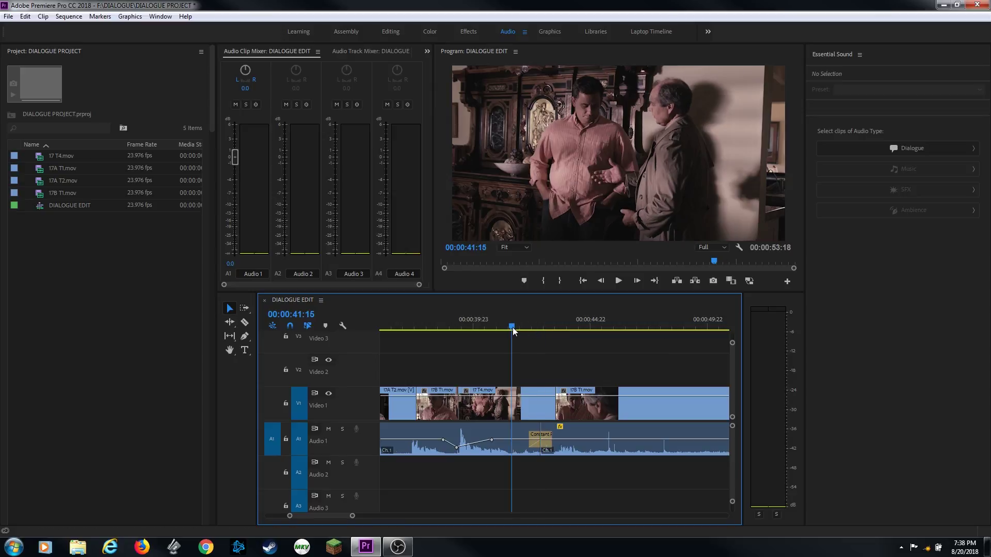
key(space)
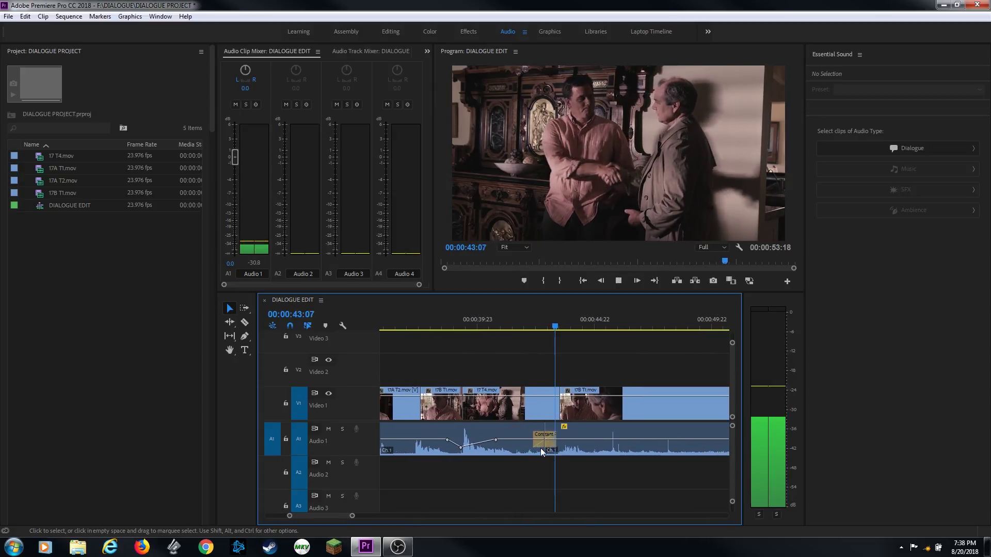
key(space)
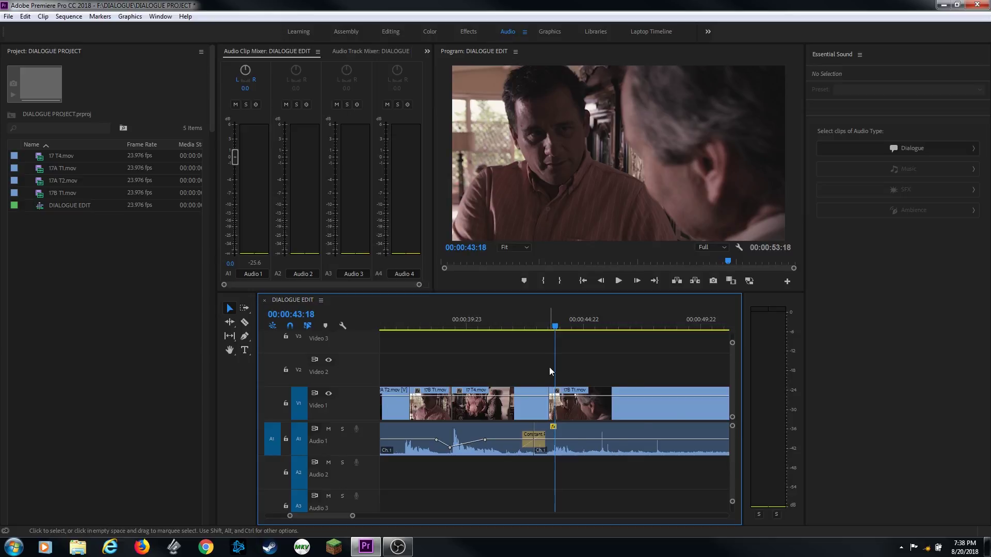
Select the first dialogue audio clip and play it from 00:00:03:21 to hear its sound
key(backslash)
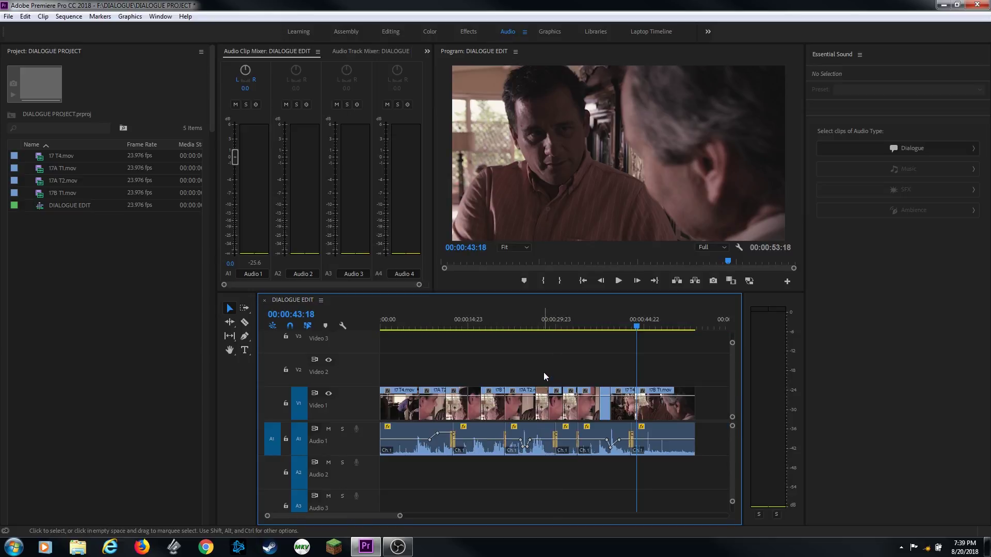
drag(481, 323, 407, 323)
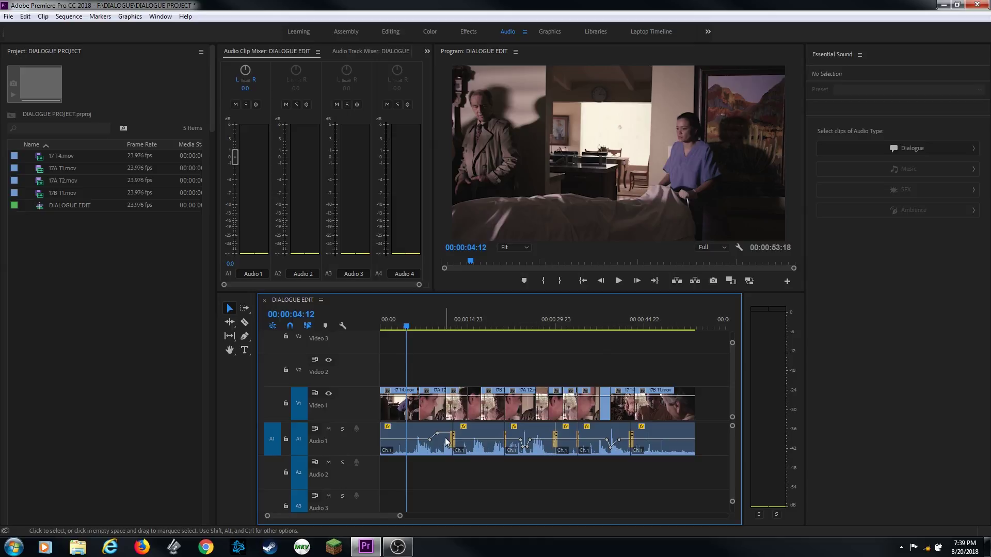
click(418, 441)
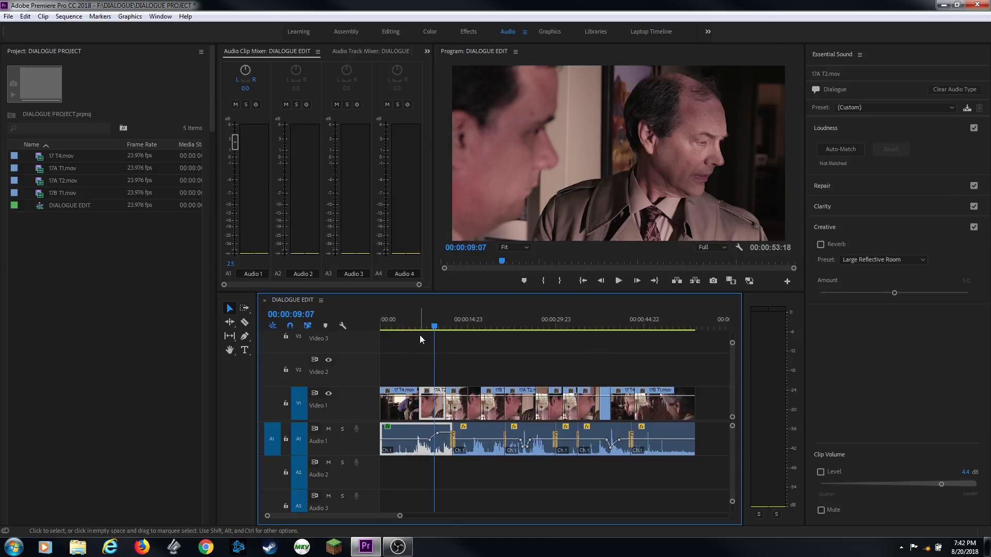
drag(417, 315, 397, 333)
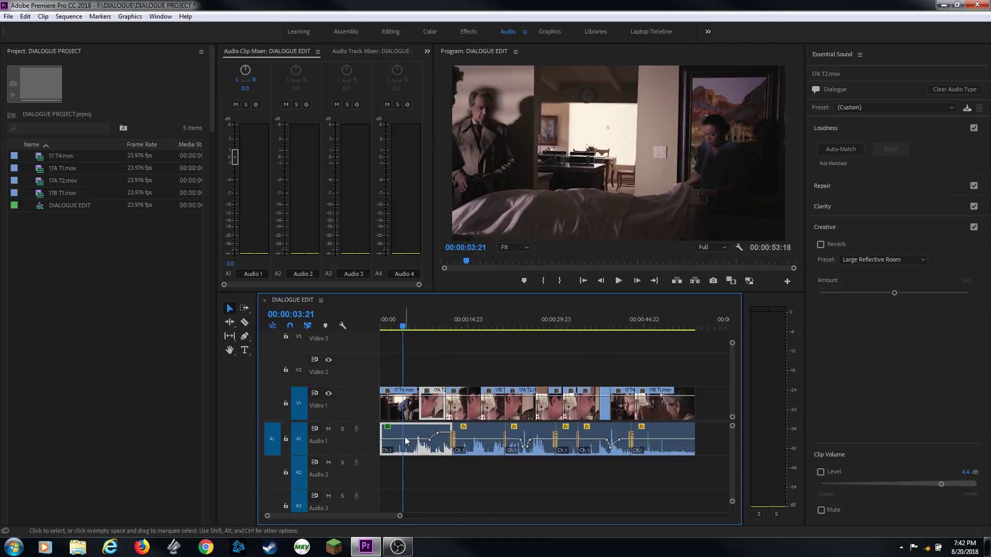
key(space)
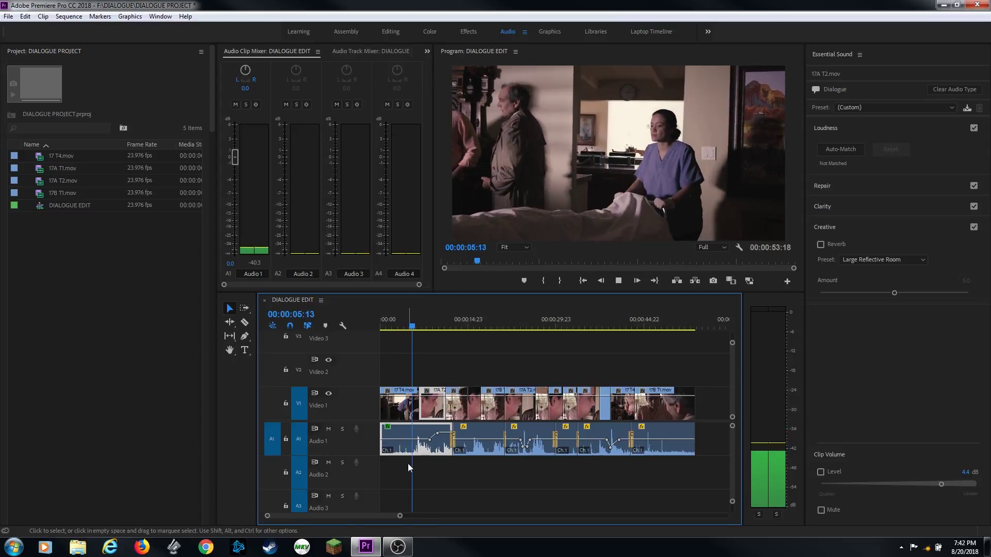
key(space)
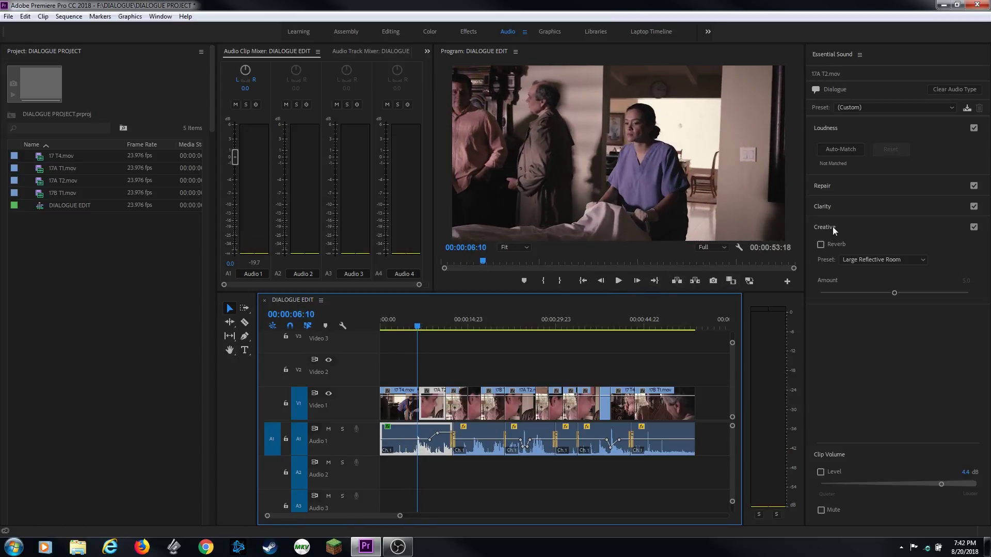
Enable Enhance Speech with the Male type in the first dialogue clip's Clarity settings and play the clip
click(855, 187)
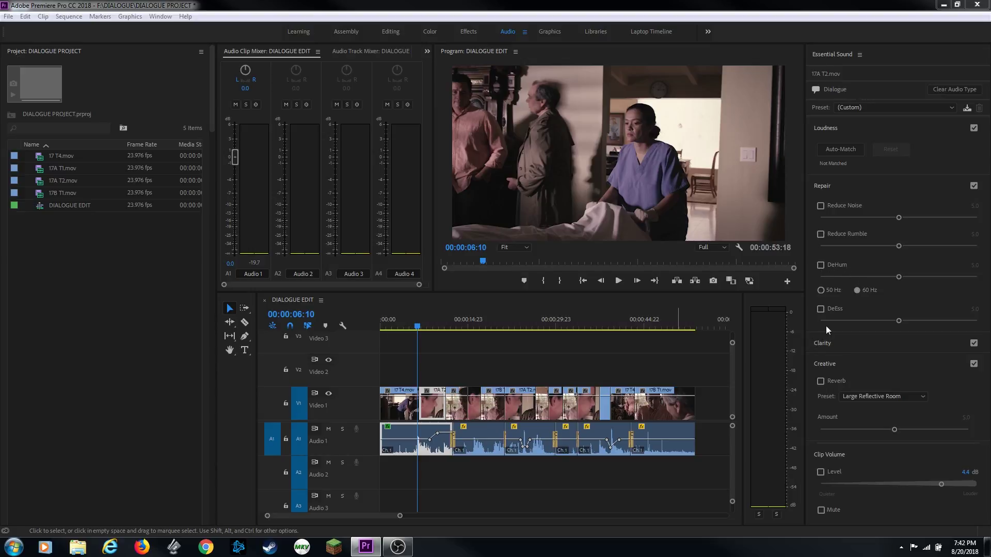
click(830, 187)
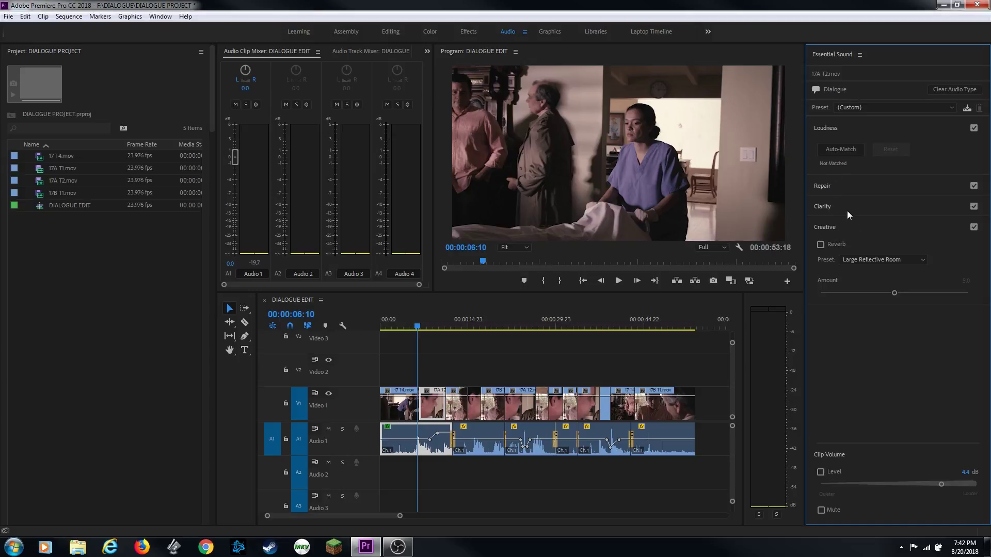
click(849, 212)
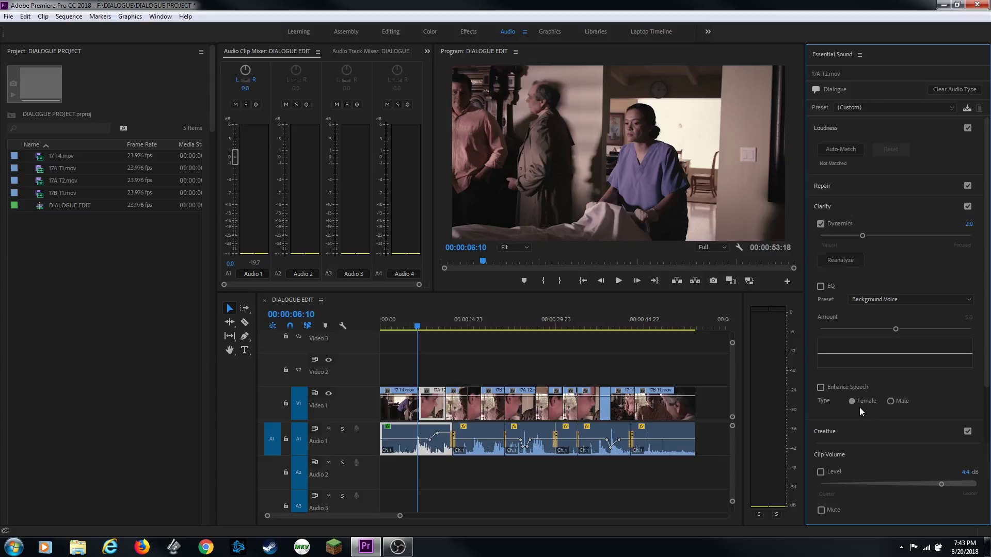
click(820, 387)
click(891, 402)
key(space)
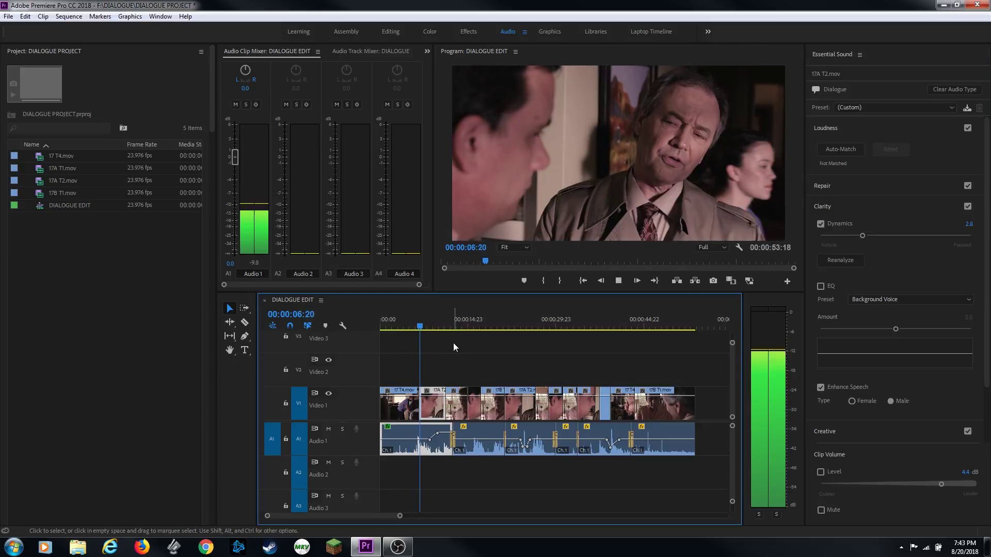
Enable EQ with the Vocal Presence preset in the first dialogue clip's Clarity settings and play the clip
key(space)
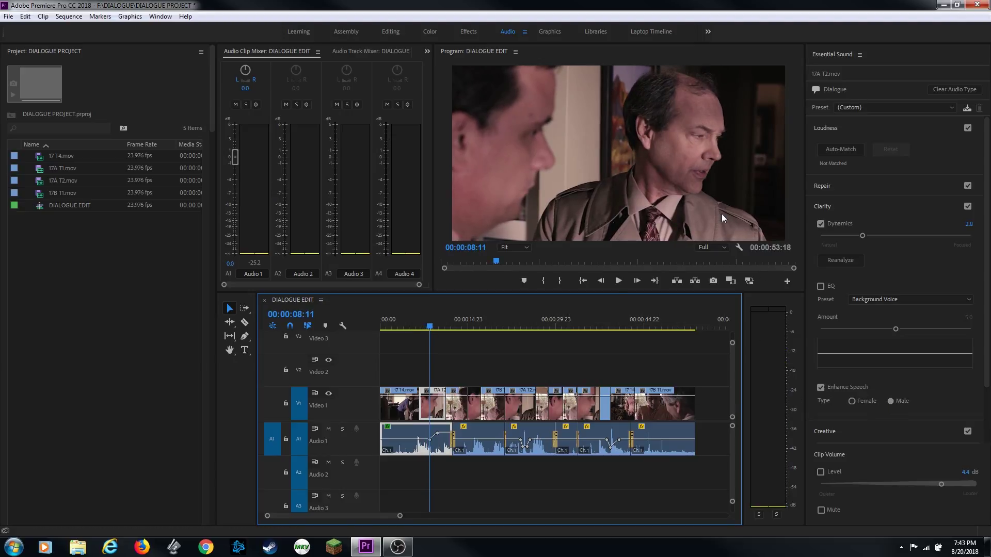
click(820, 286)
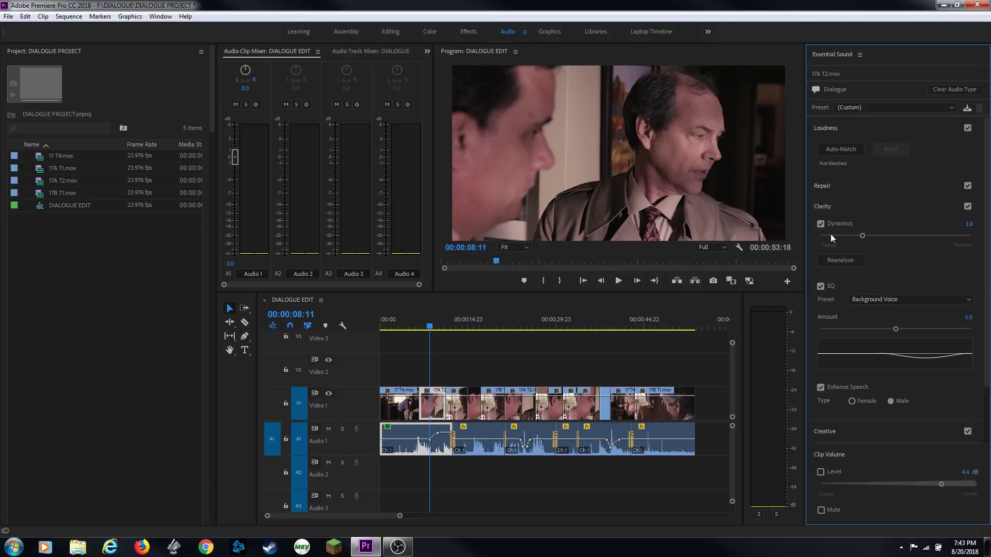
click(907, 301)
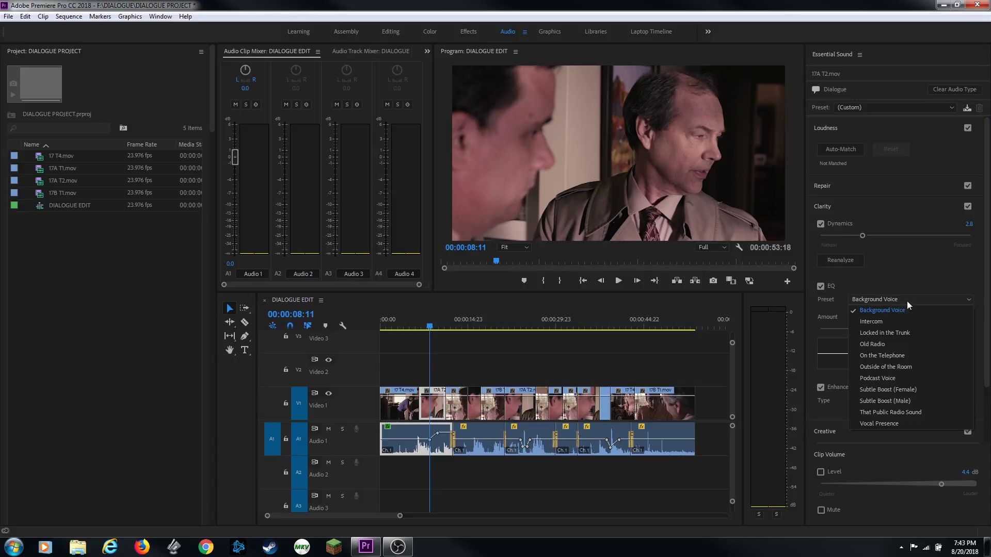
click(896, 423)
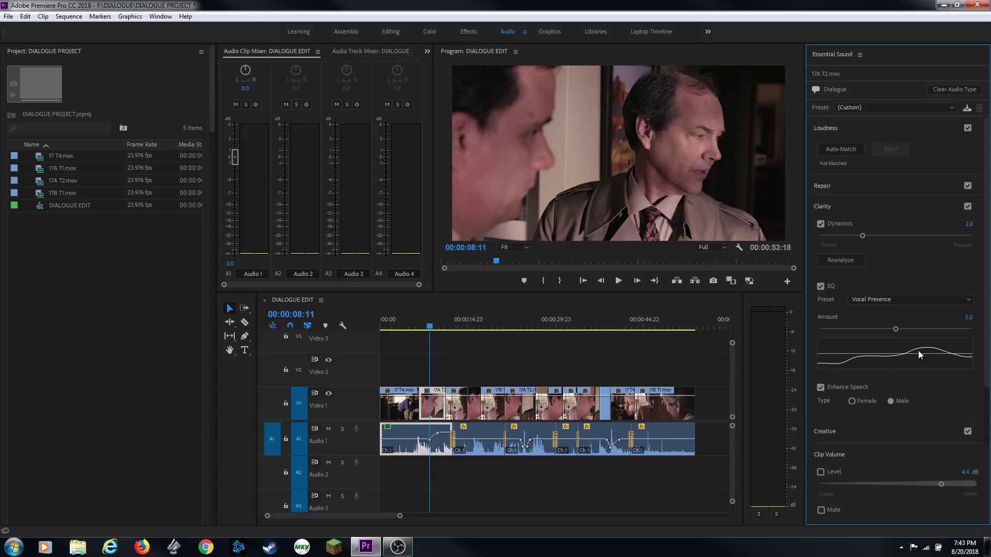
click(400, 321)
key(space)
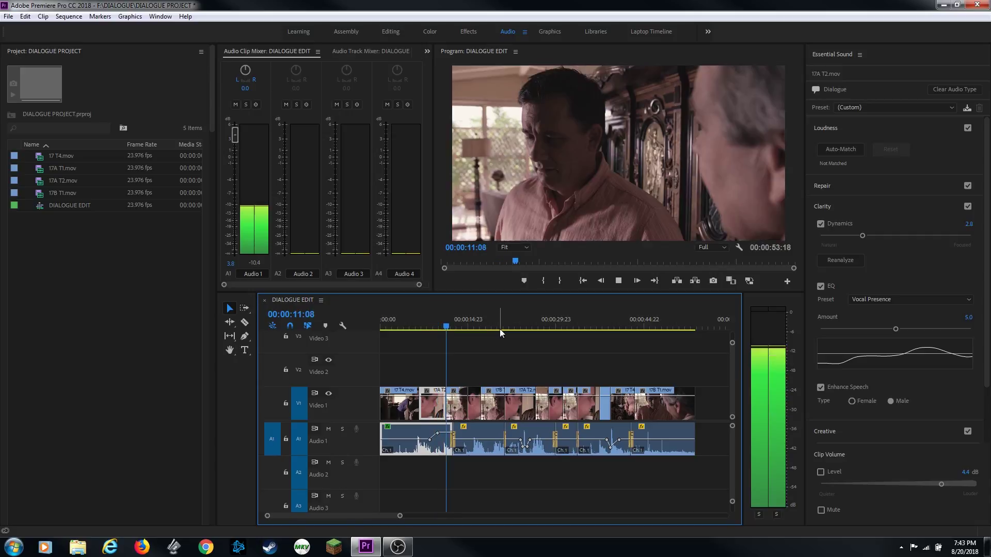
key(space)
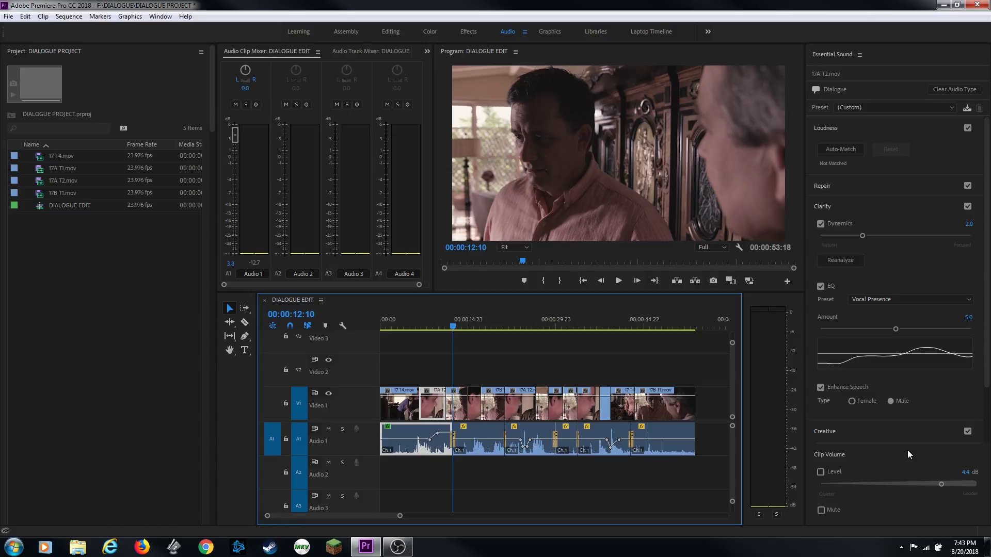
Enable Reverb with the Warm Room preset in the first dialogue clip's Creative settings and play the clip
click(825, 432)
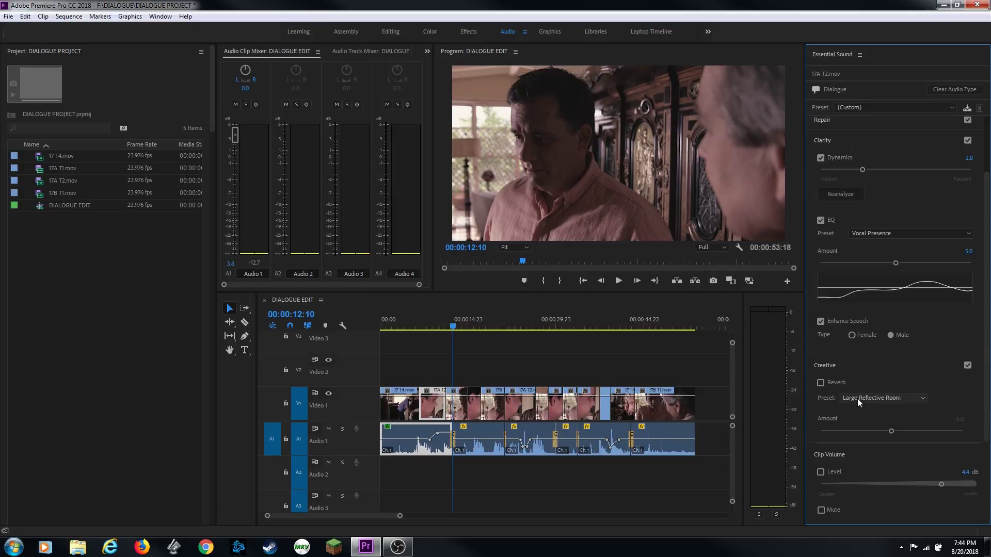
click(820, 384)
click(862, 398)
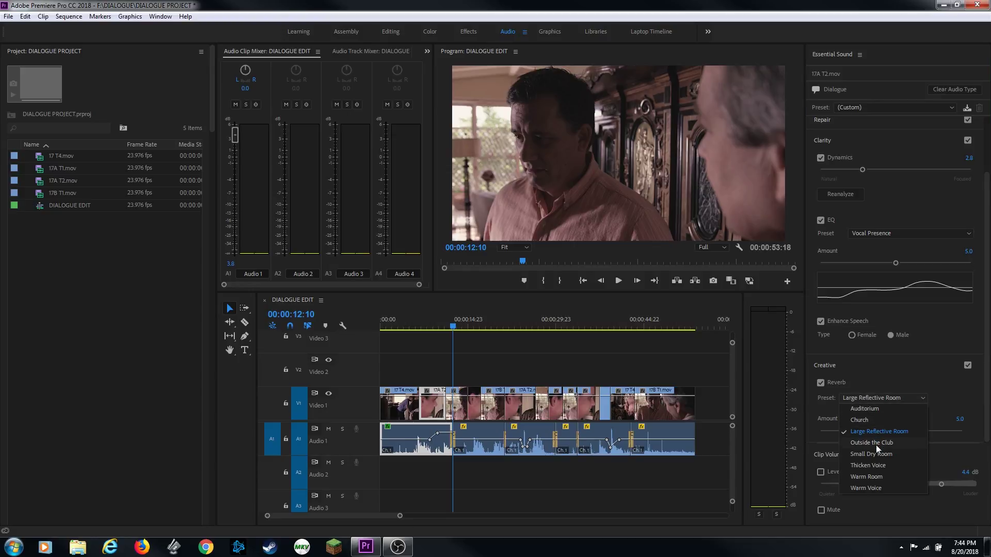
click(879, 476)
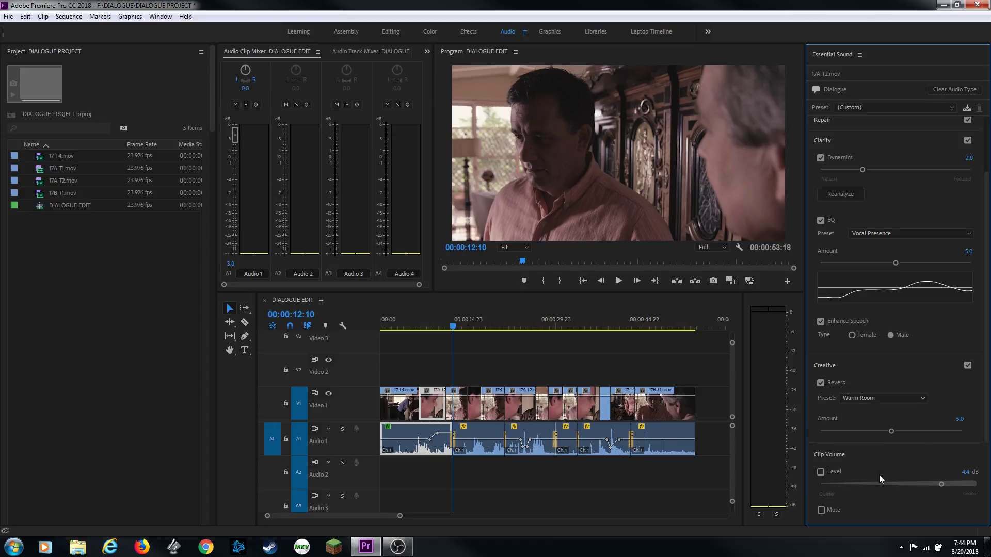
click(414, 327)
key(space)
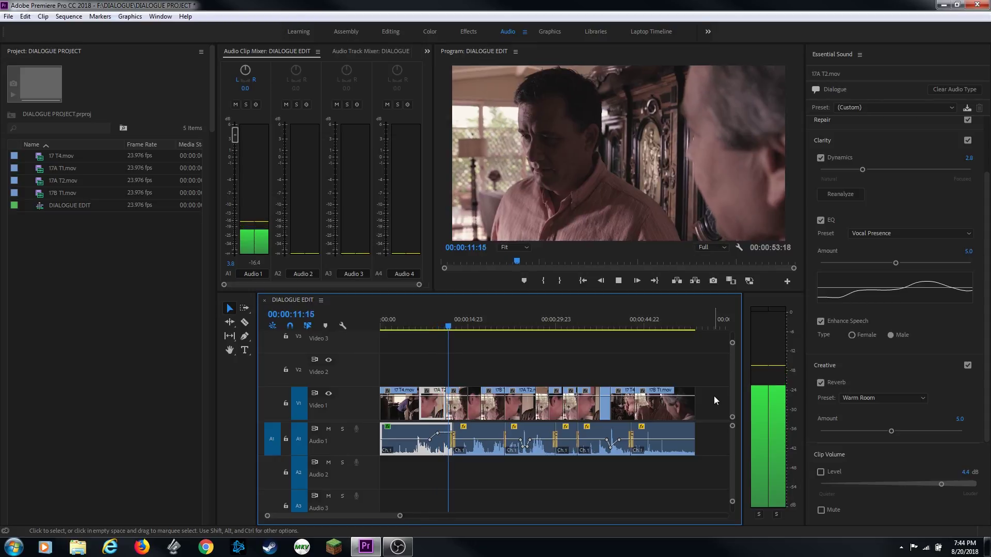
key(space)
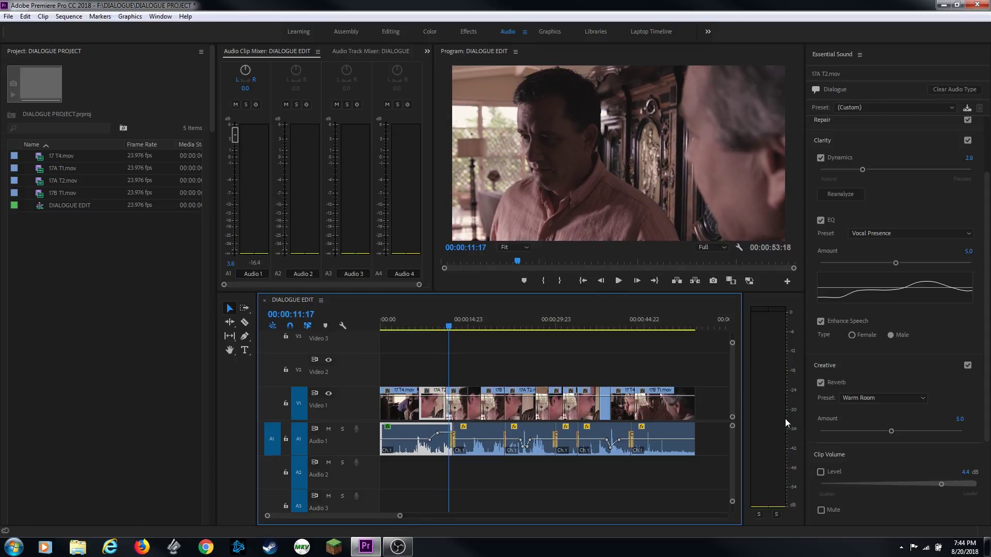
Change the first dialogue clip's reverb preset to Small Dry Room and play it from 00:00:06:19
click(879, 399)
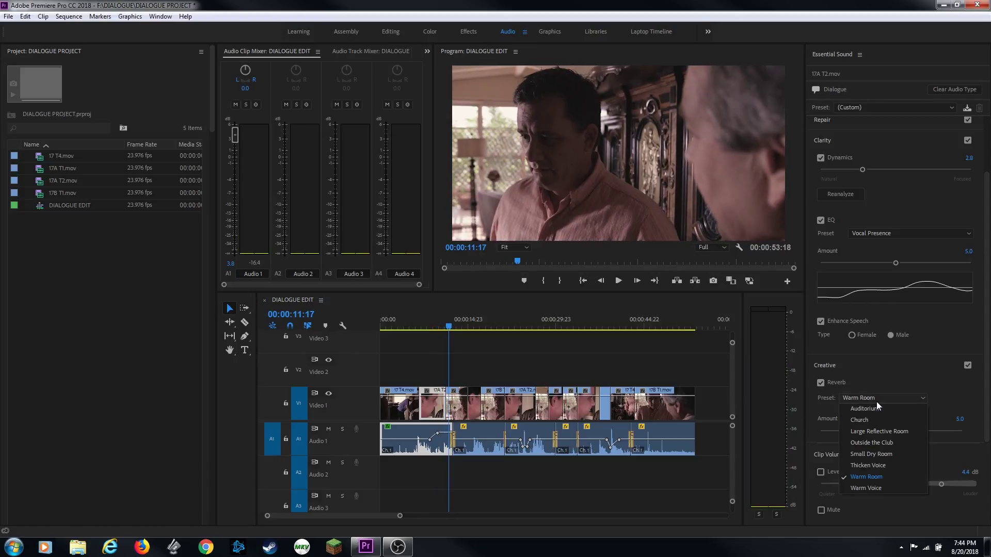
click(880, 454)
click(422, 326)
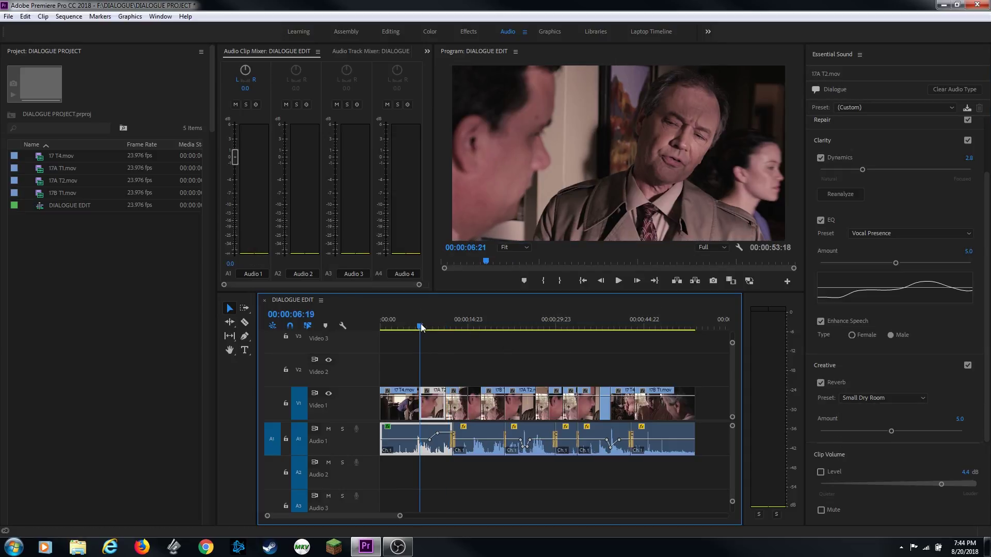
key(space)
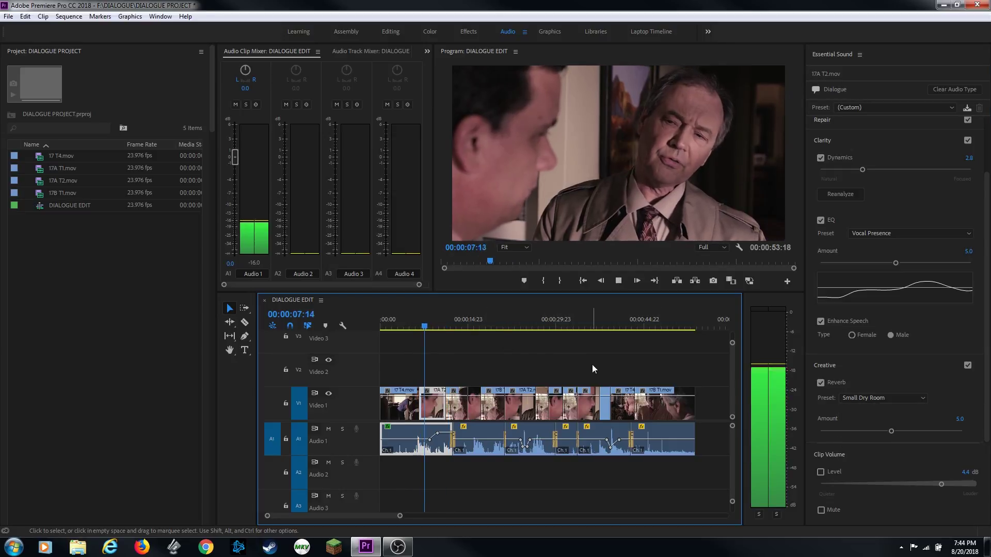
key(space)
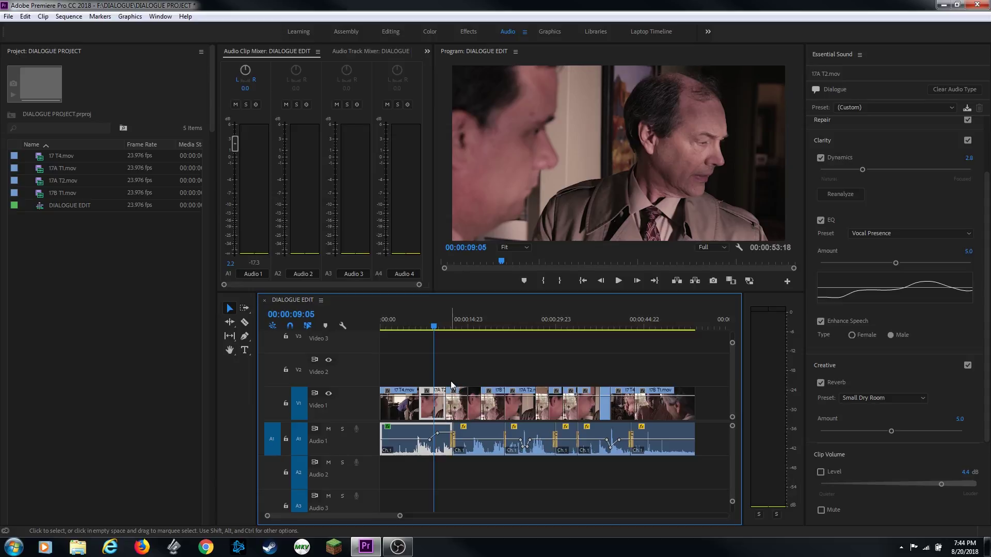
key(space)
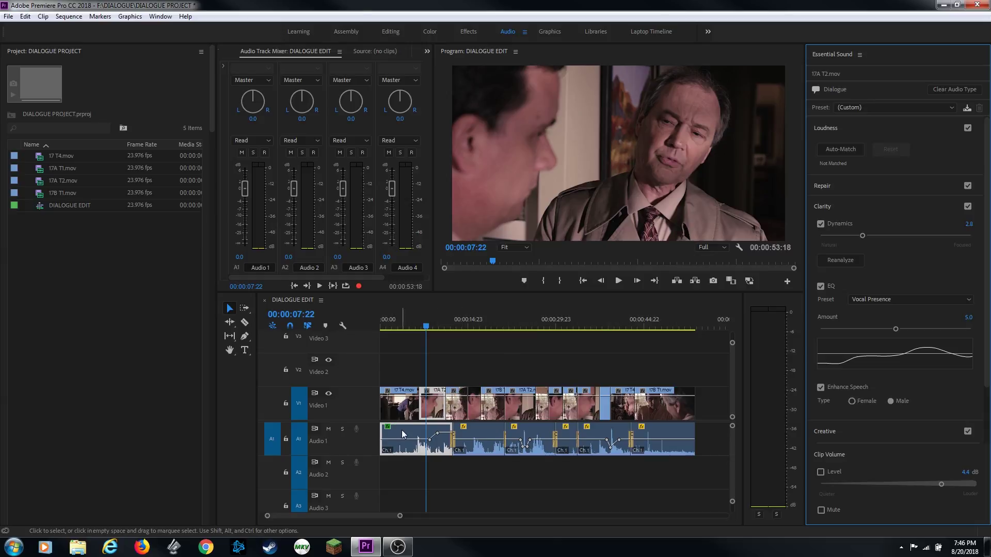
Examine the audio effects applied to the first dialogue clip in an enlarged Effect Controls view, then restore the layout
click(426, 51)
click(427, 51)
click(427, 51)
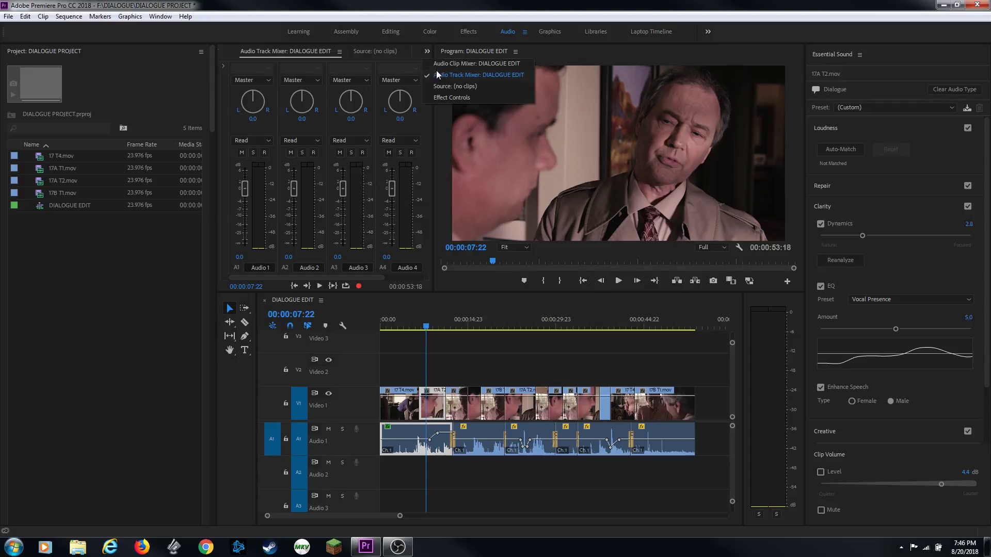
click(450, 98)
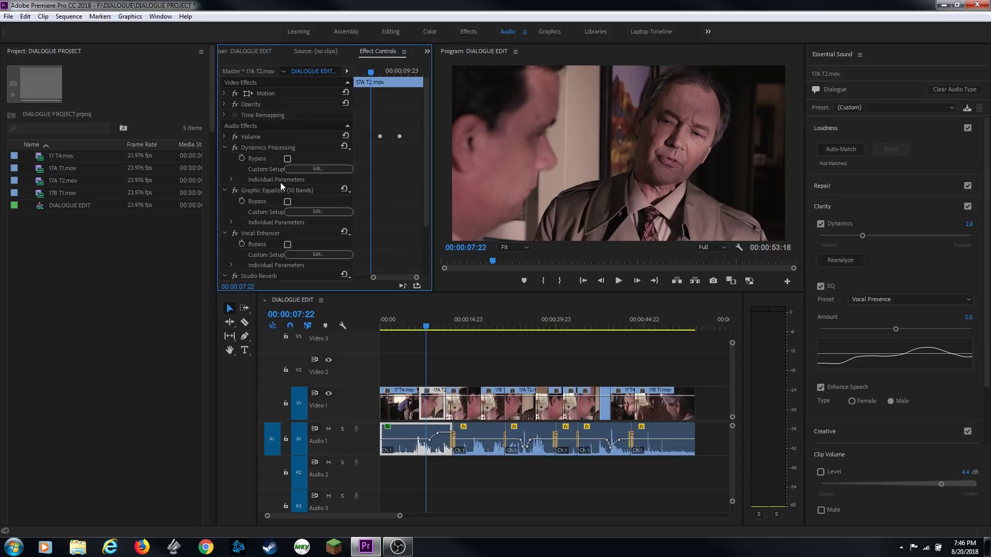
key(grave)
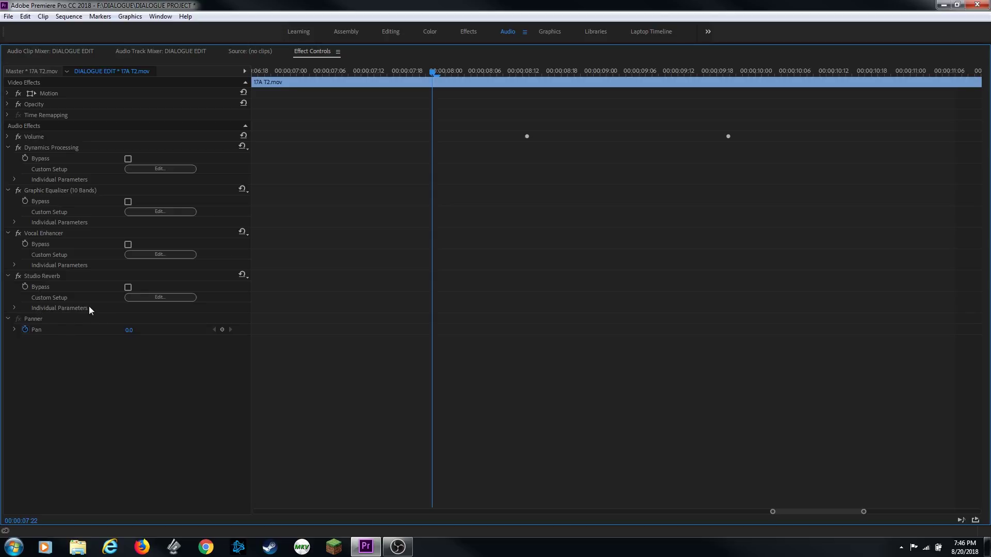
key(grave)
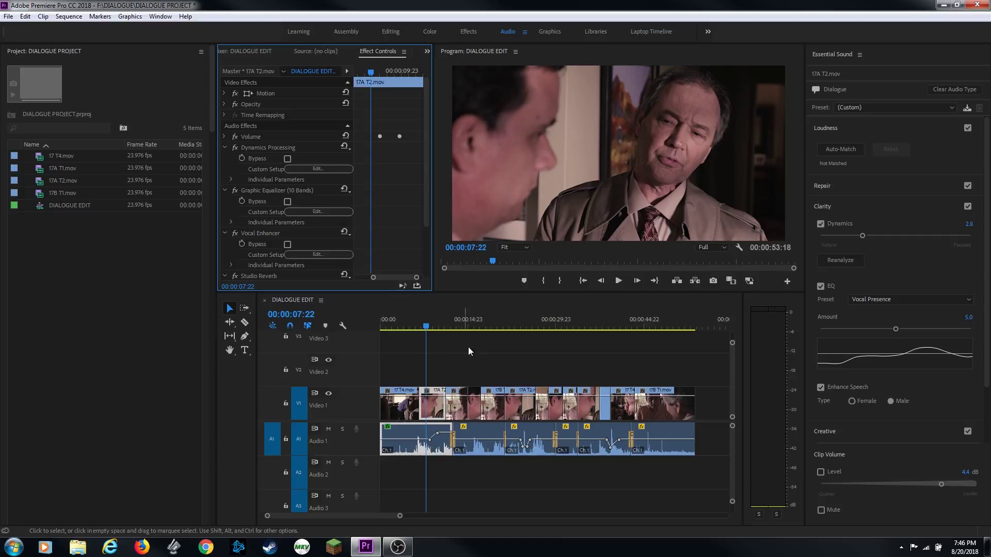
Copy the first dialogue clip and paste its audio effects with only the Clarity and Creative sound sections onto the other five dialogue clips
click(355, 303)
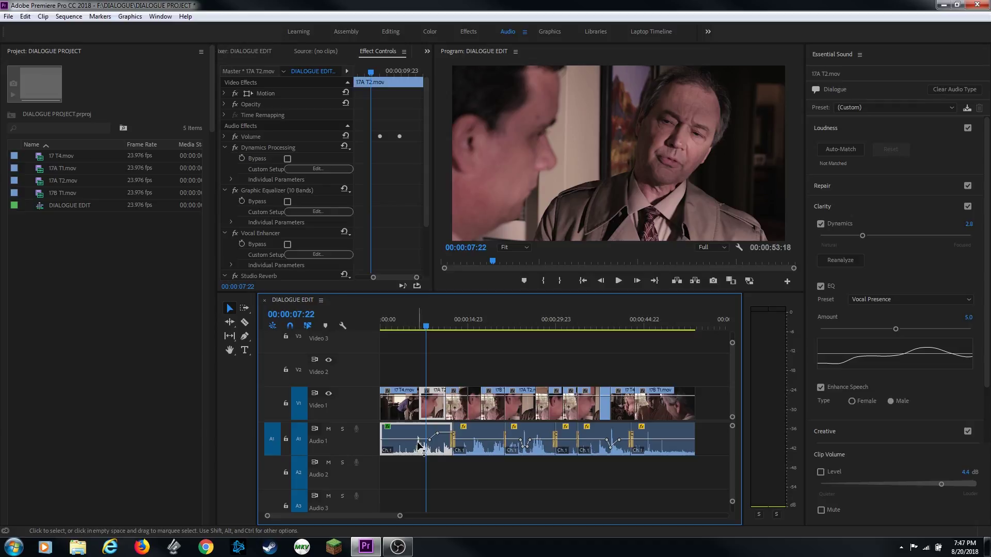
drag(482, 470, 674, 435)
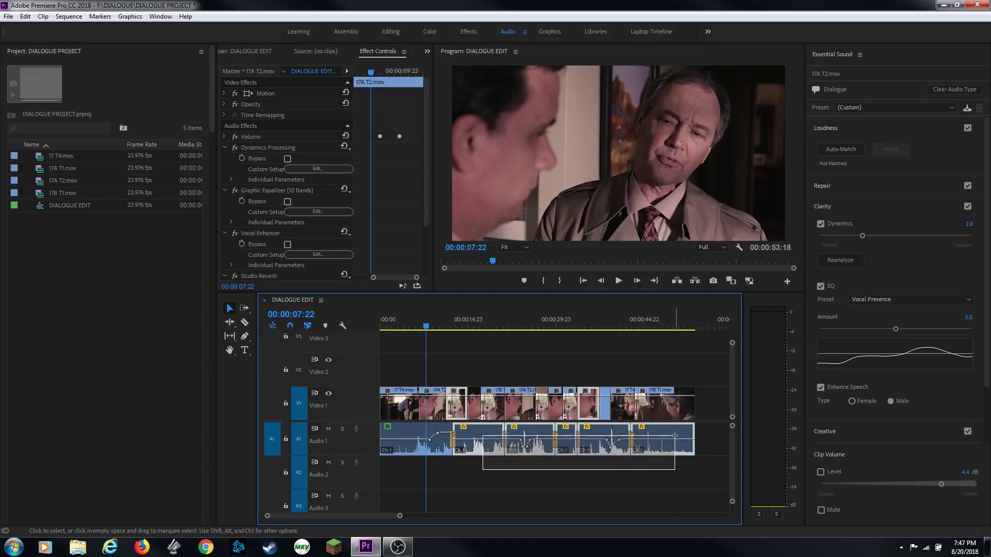
right_click(667, 432)
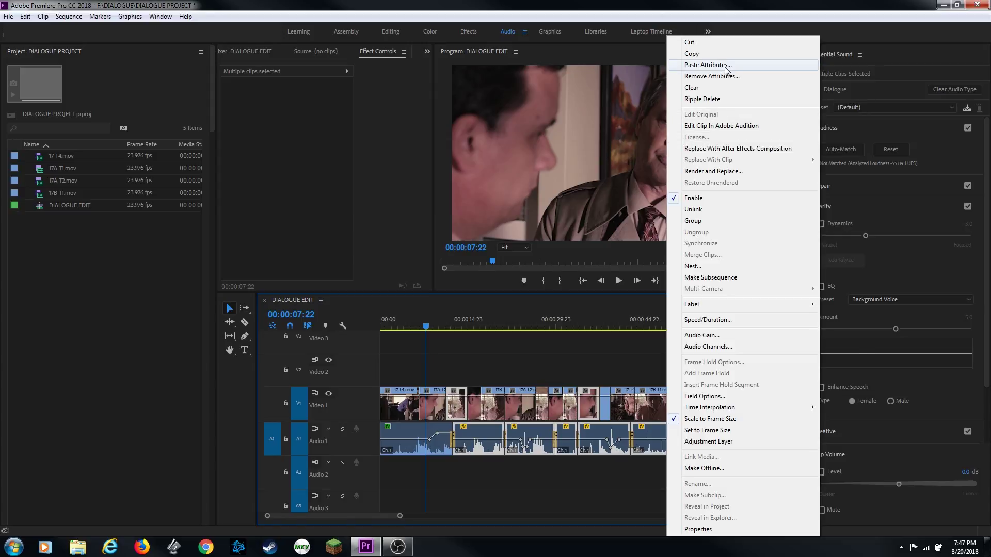
click(727, 66)
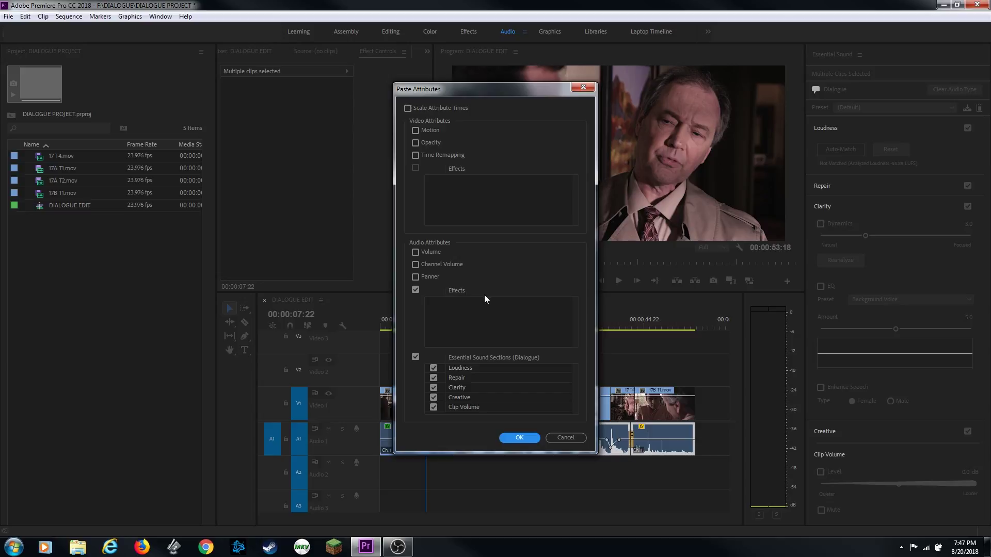
click(433, 368)
click(434, 377)
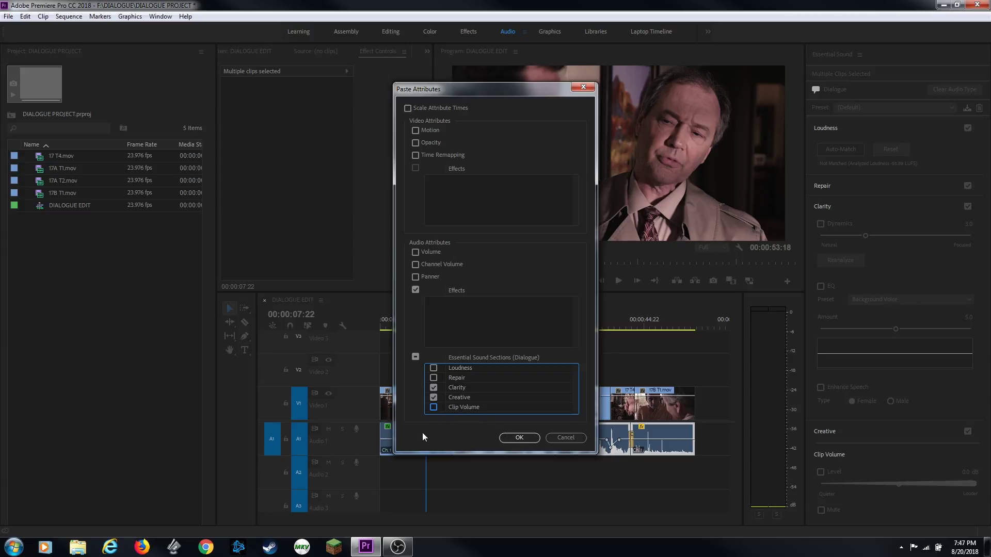
click(518, 439)
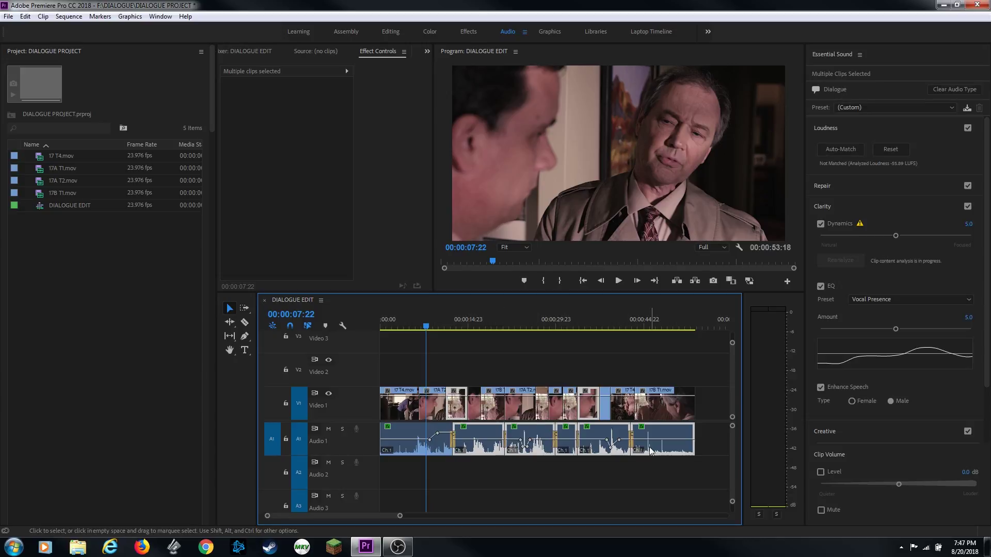
Deselect the clips, play the sequence from 00:00:11:00 to hear the pasted effects, and return the playhead to 00:00:10:23
click(472, 336)
click(447, 331)
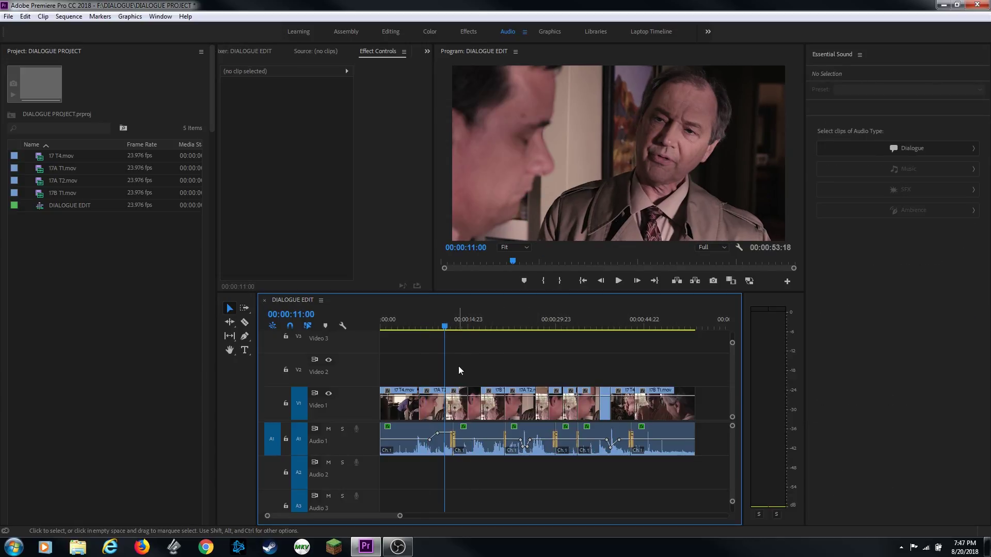
key(space)
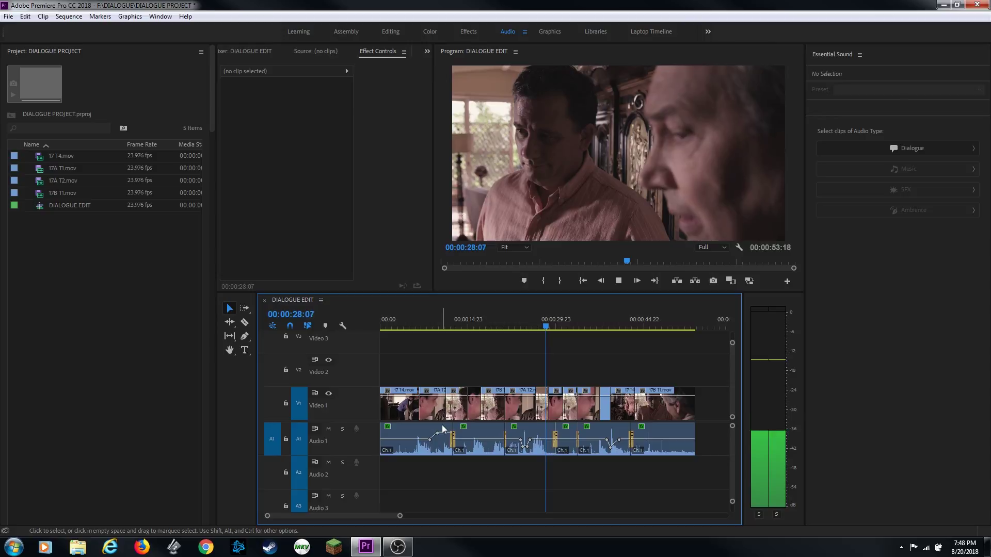
key(space)
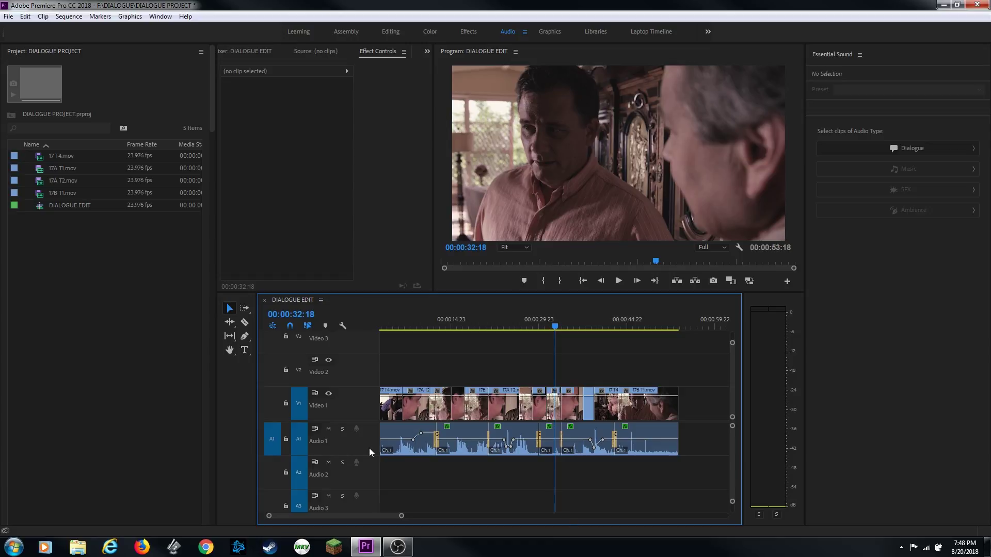
click(427, 326)
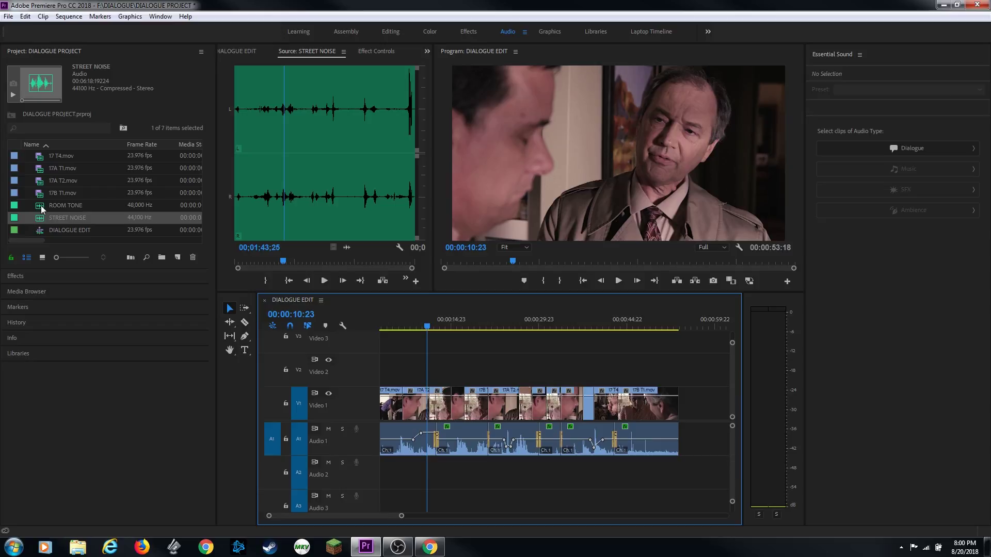
Open the ROOM TONE audio clip in the Source monitor and play its opening seconds
click(42, 207)
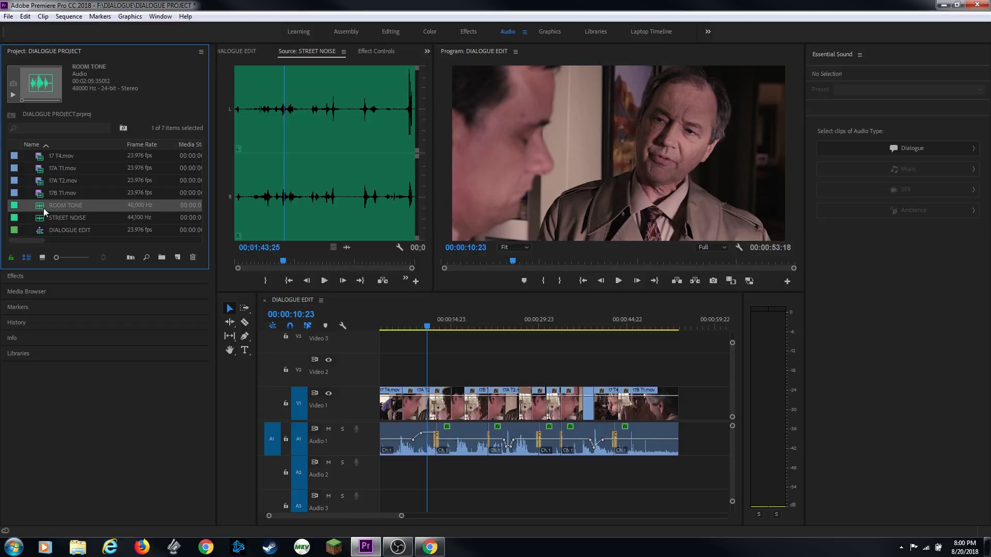
click(67, 219)
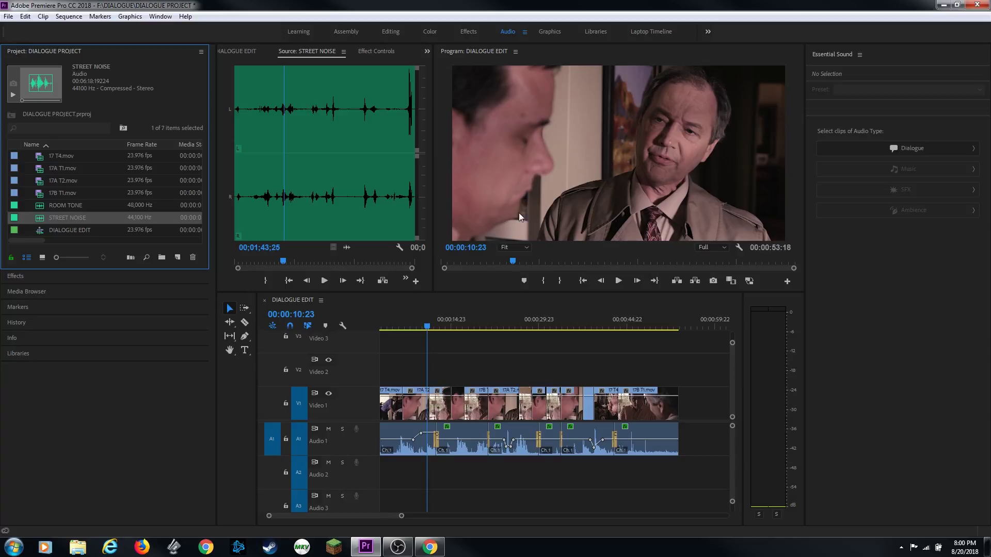
click(40, 207)
double_click(39, 207)
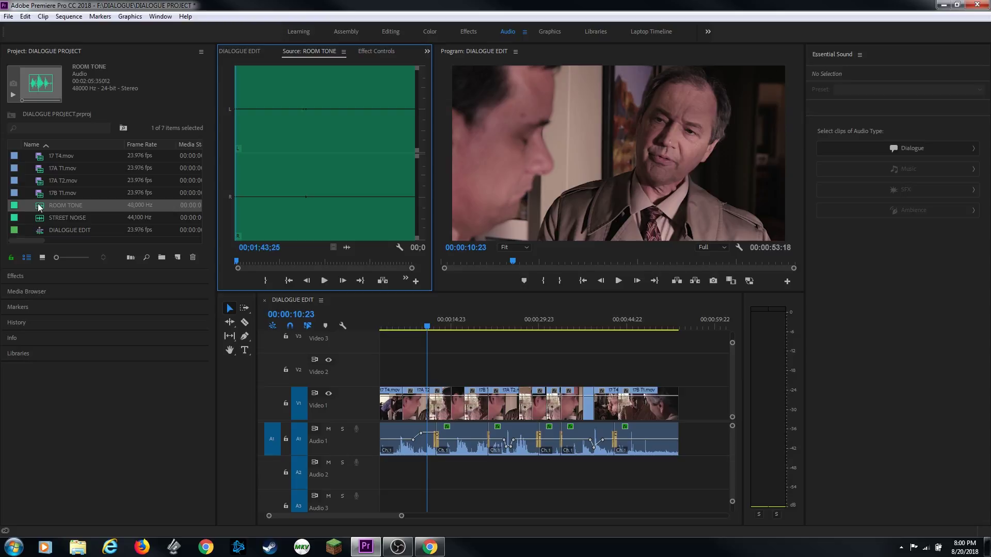
key(space)
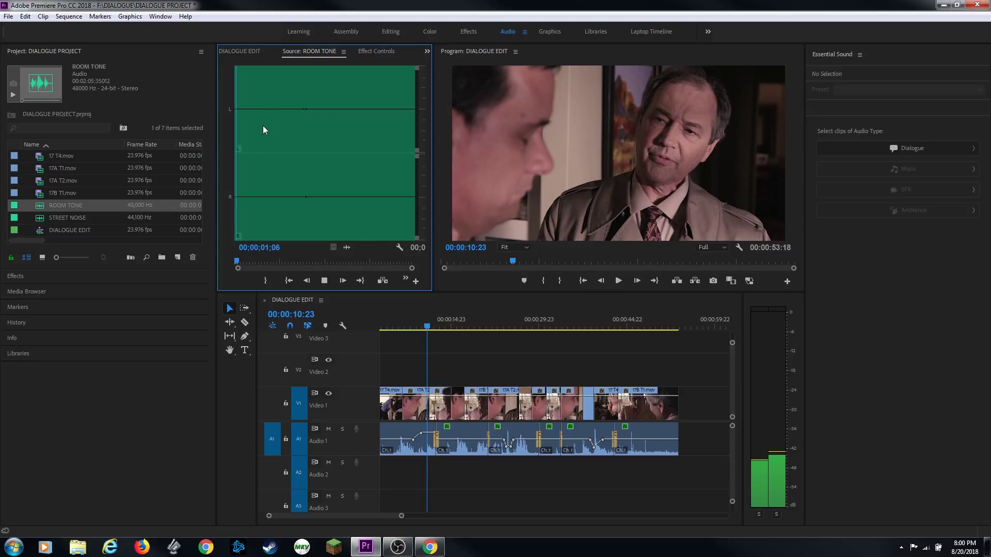
key(space)
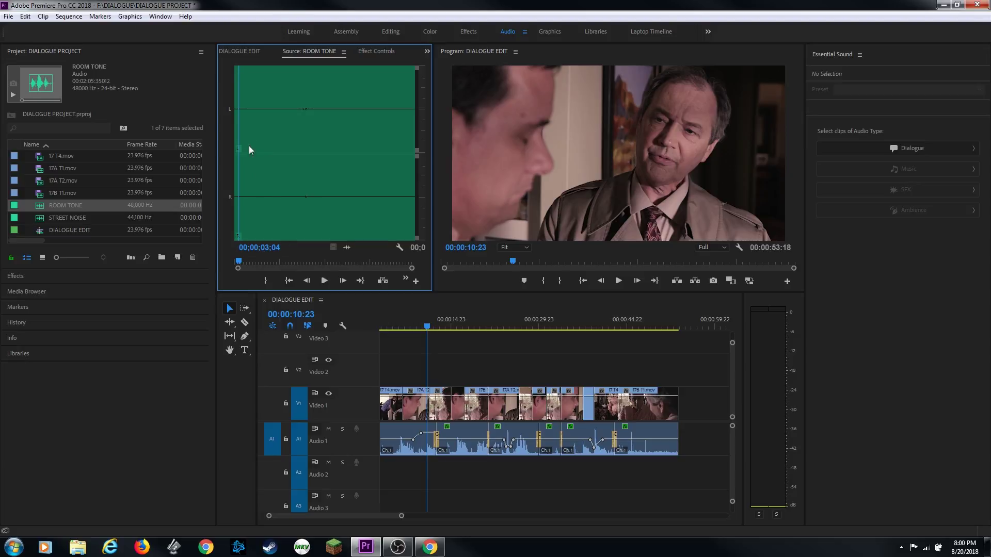
Mark the full sequence, patch the source audio to Audio 2, and overwrite ROOM TONE from its start under all dialogue clips
key(Home)
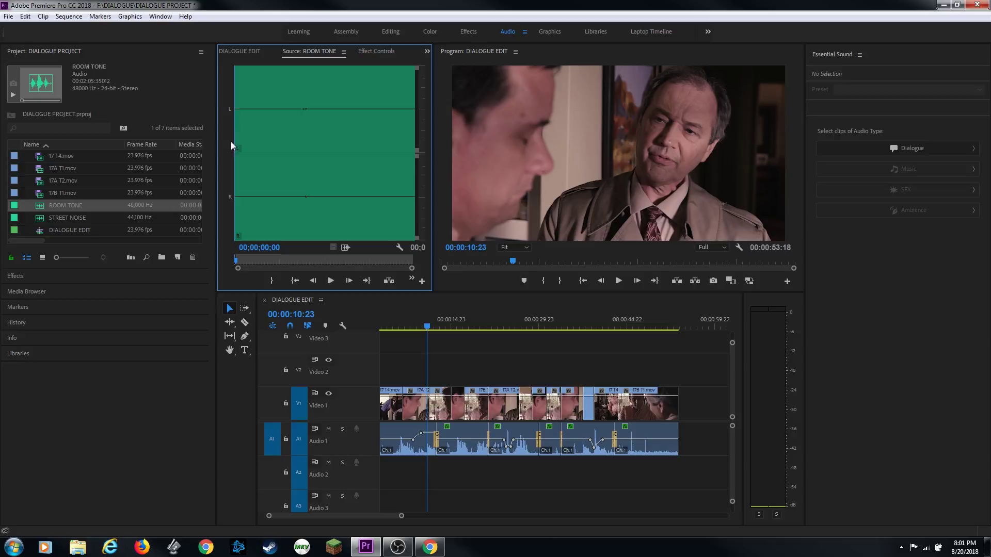
key(shift+3)
key(Home)
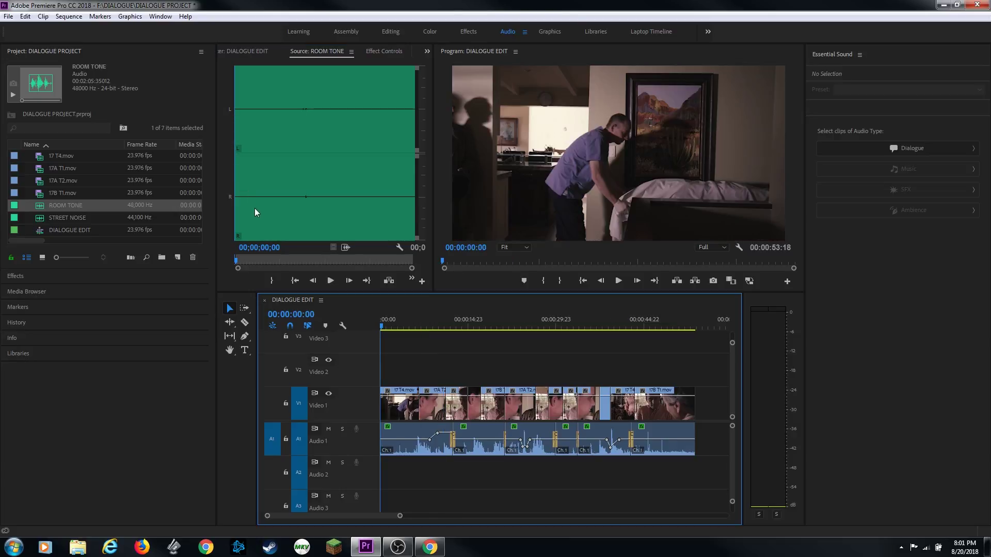
key(ctrl+a)
key(End)
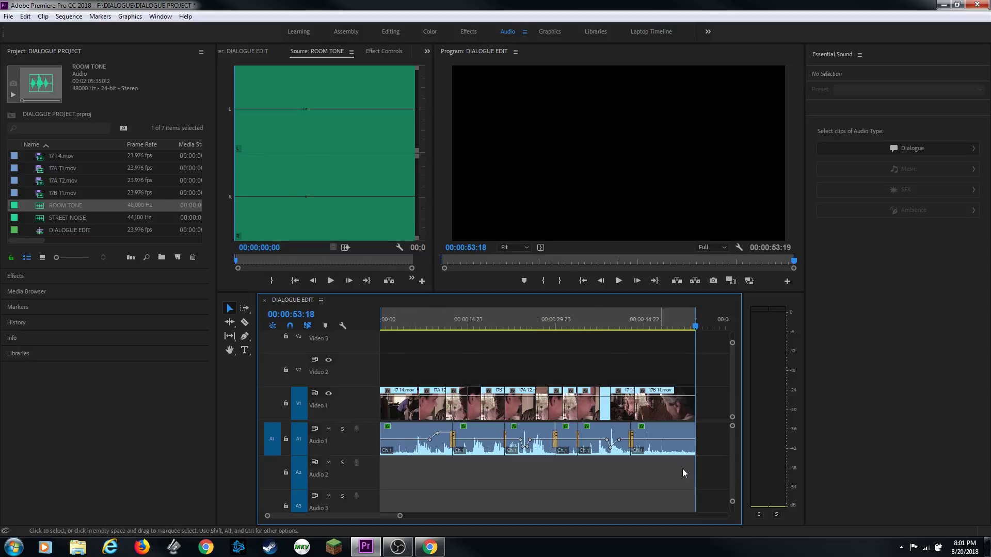
click(272, 472)
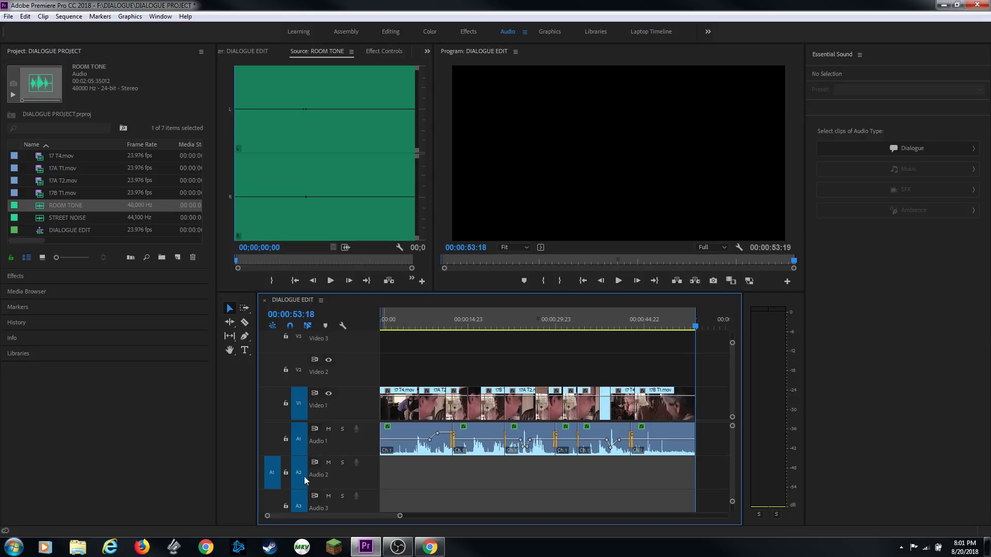
key(period)
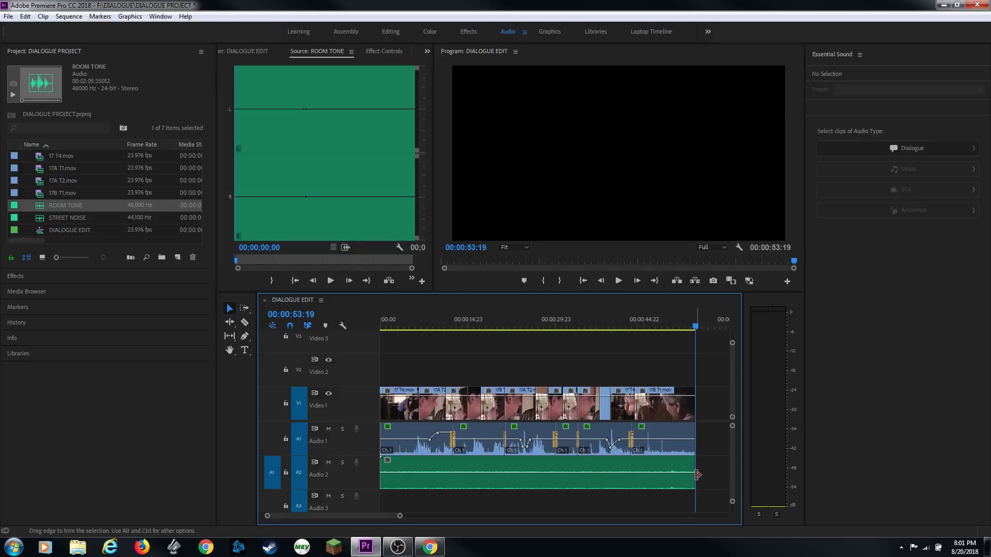
Patch the source audio to Audio 3, open STREET NOISE in the Source monitor, and play its opening seconds
drag(363, 421, 366, 398)
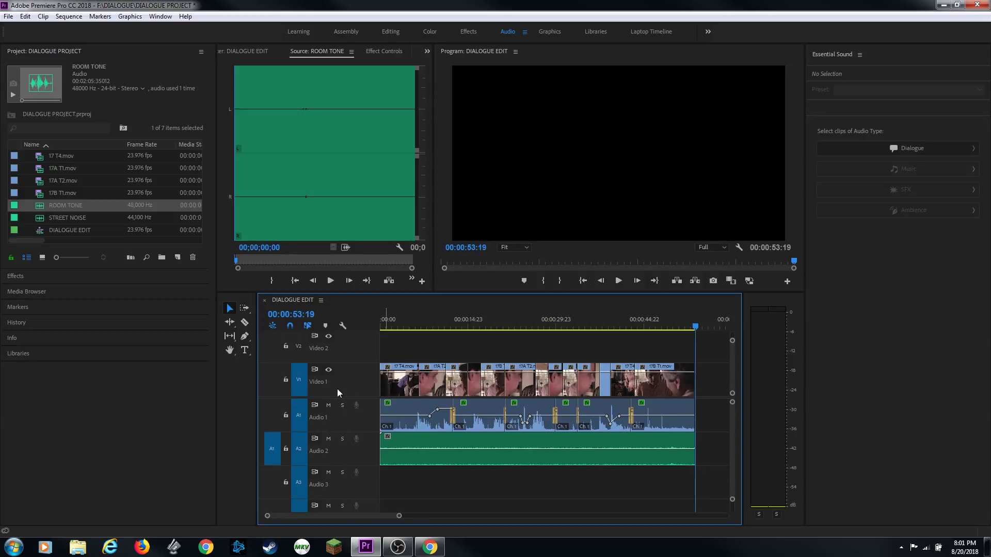
click(273, 483)
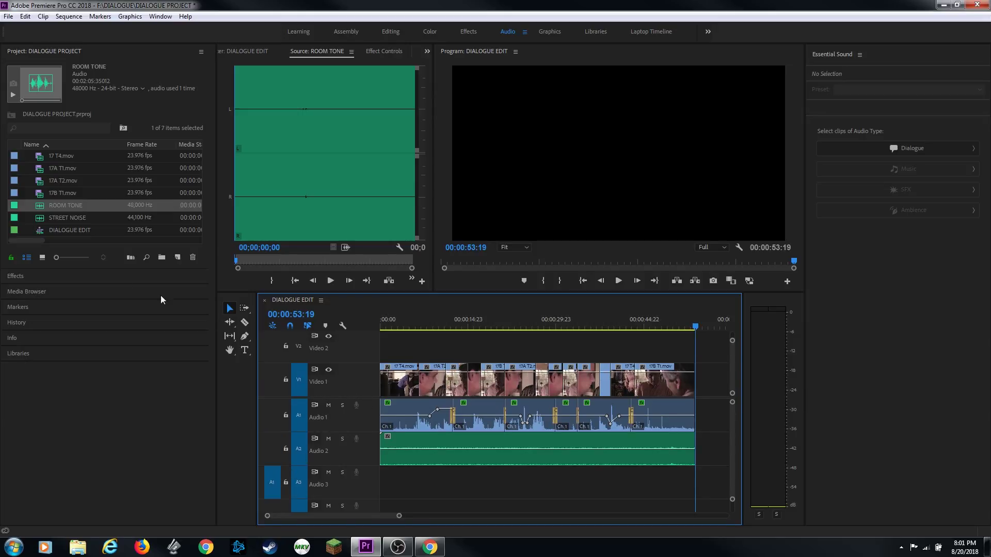
double_click(41, 218)
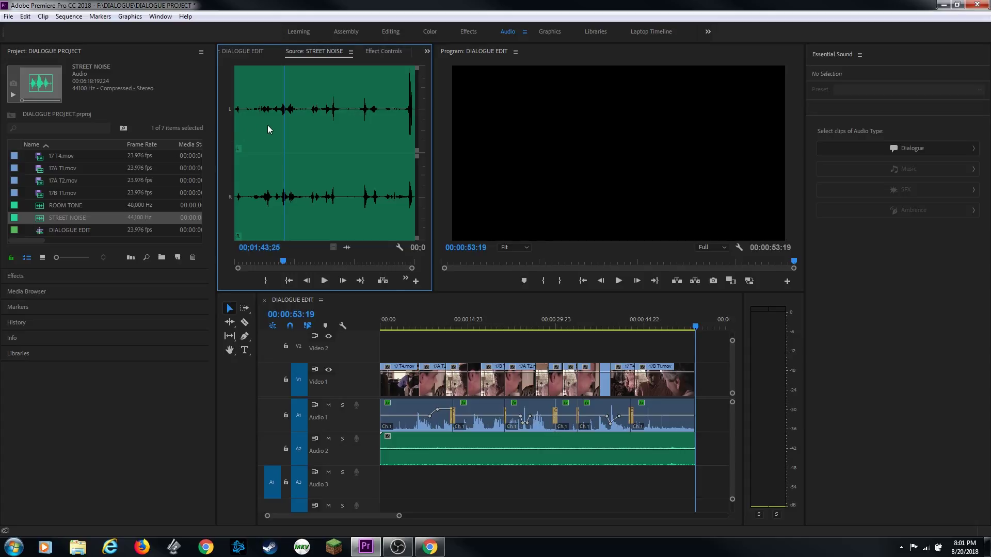
drag(260, 128, 228, 135)
key(space)
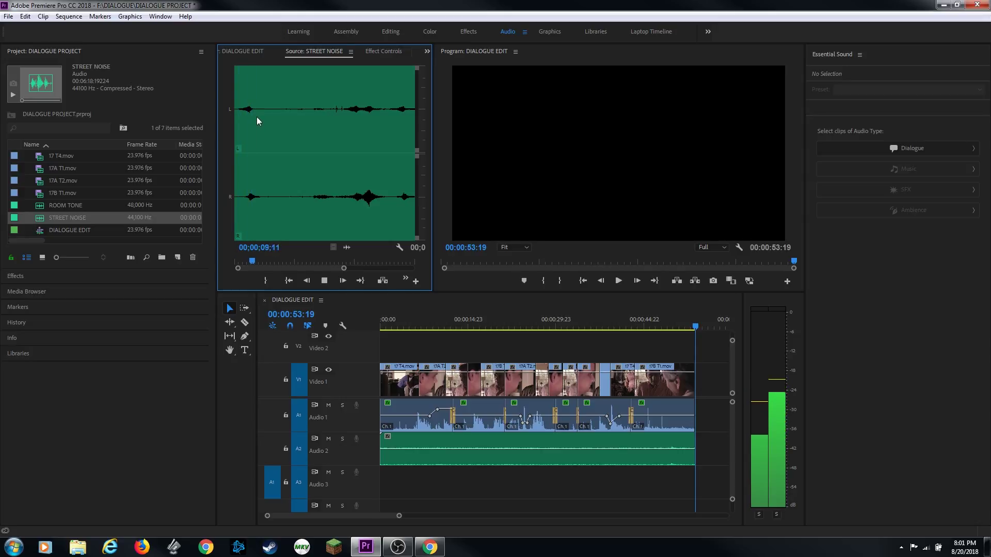
Overwrite STREET NOISE from near its beginning onto Audio 3 for the full sequence length, and return the playhead to the sequence start
drag(259, 129, 234, 140)
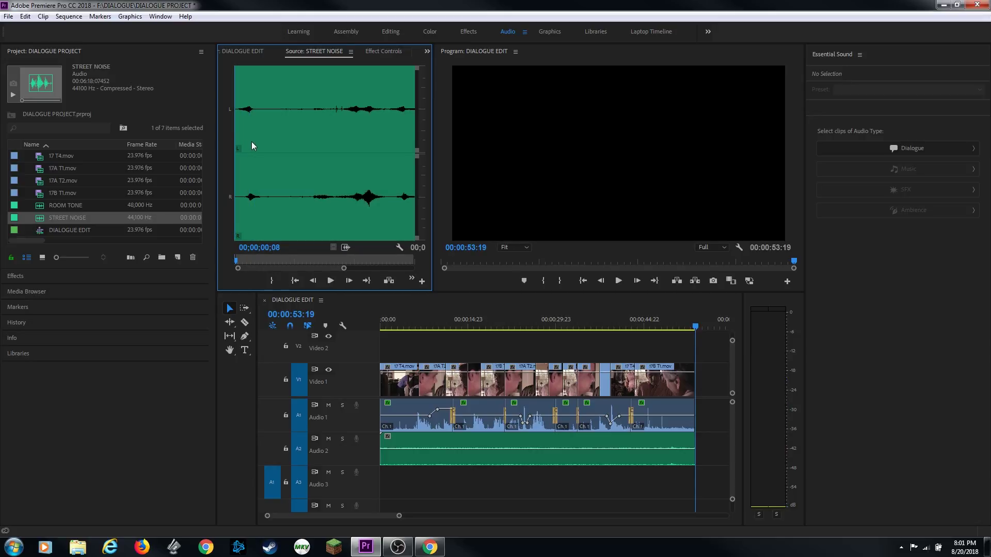
click(416, 322)
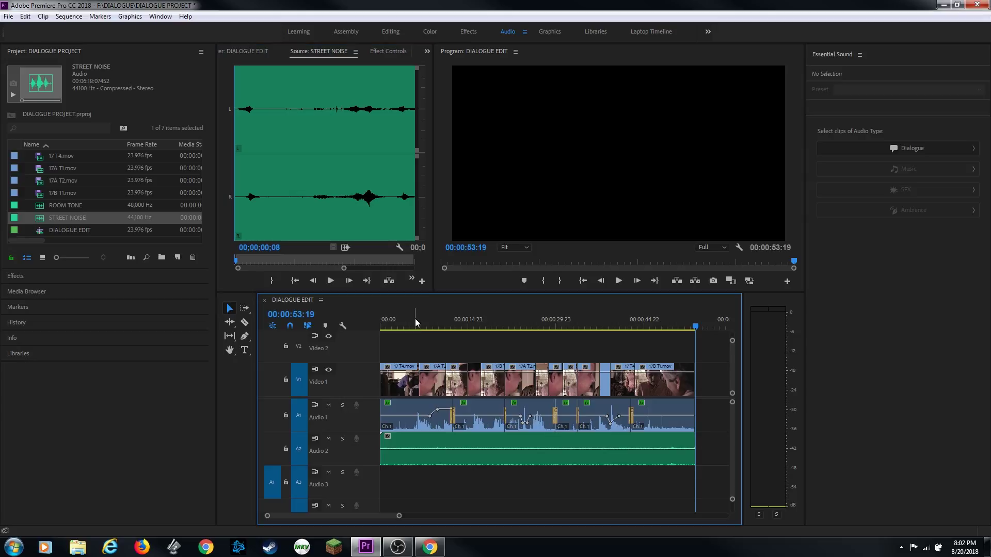
key(Home)
key(ctrl+a)
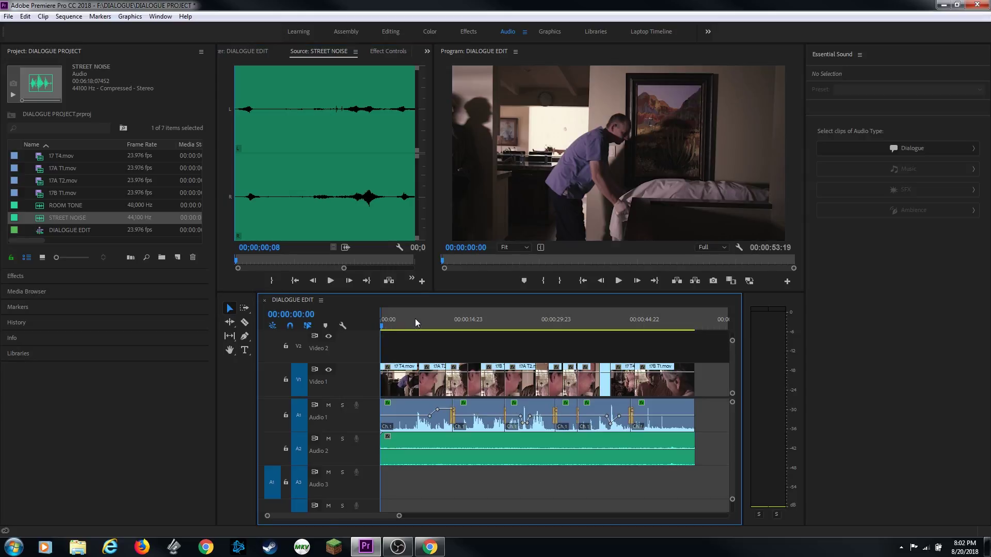
key(End)
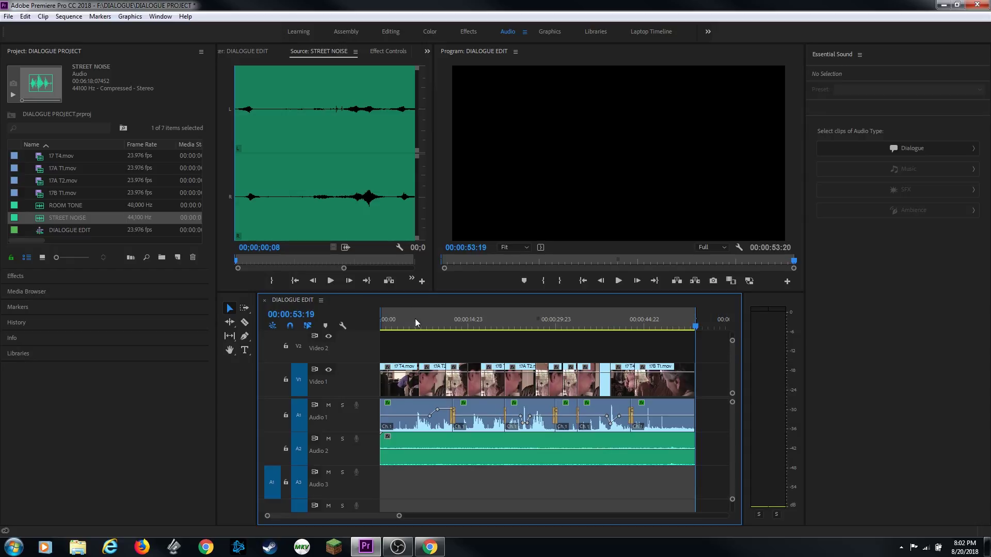
key(period)
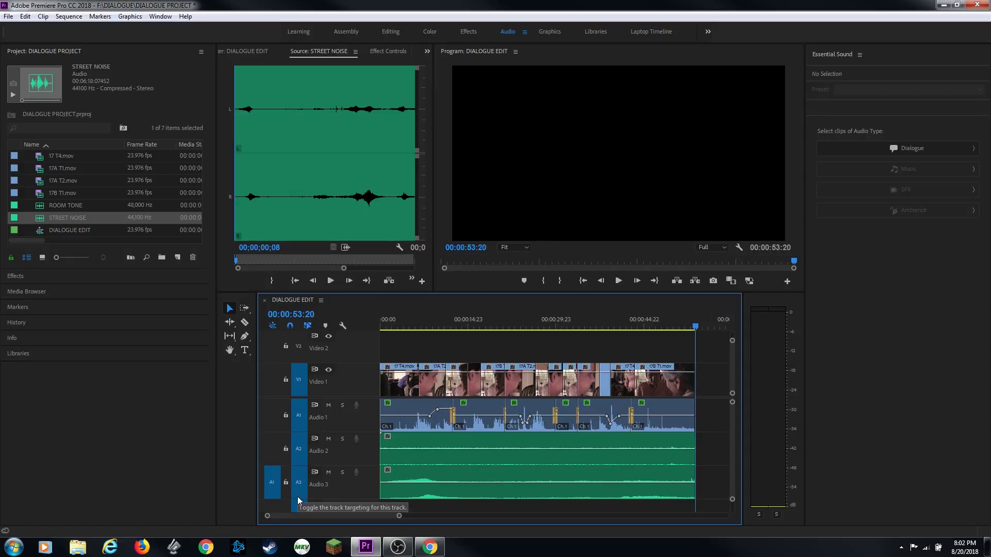
key(Home)
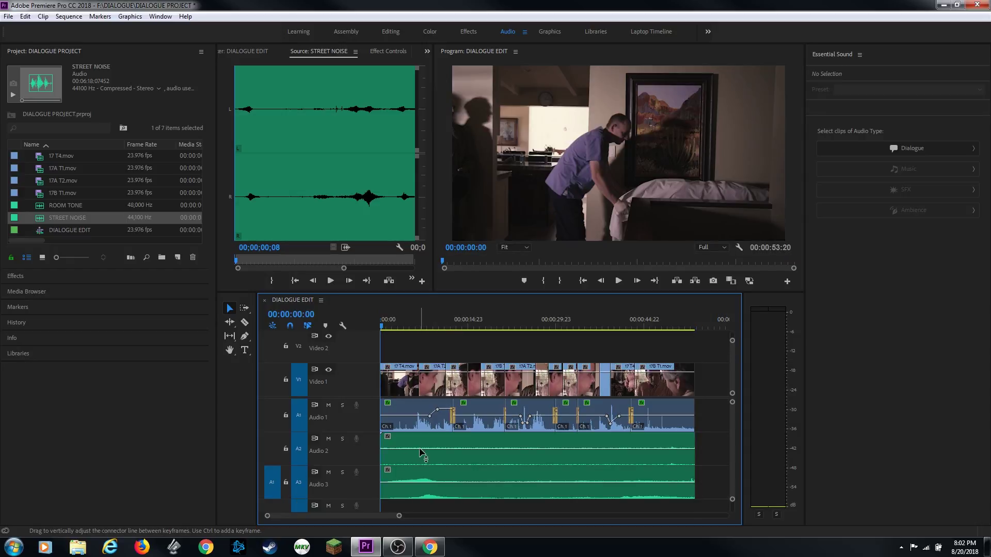
Assign the Ambience type to the ROOM TONE clip on Audio 2 and enable Reverb with the Room Ambience preset
click(422, 451)
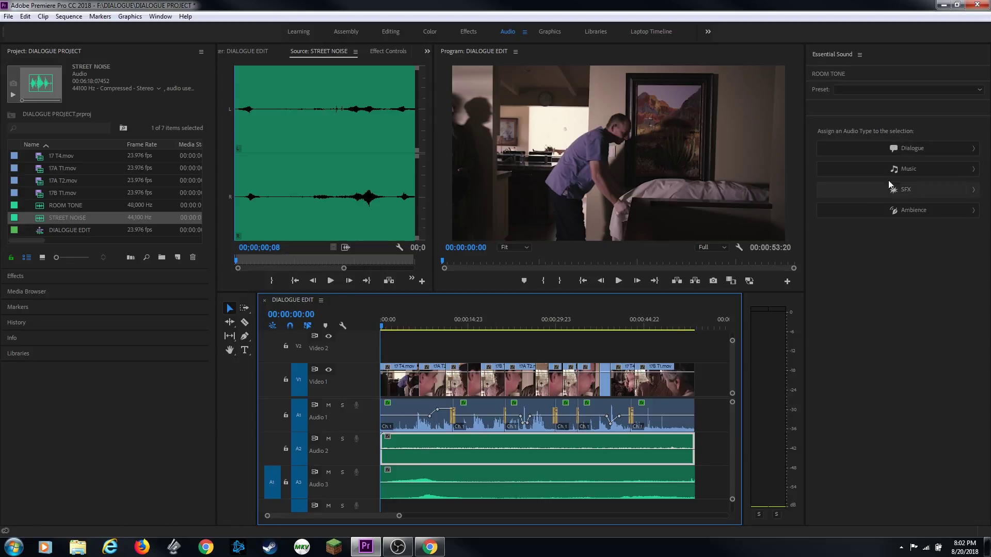
click(912, 212)
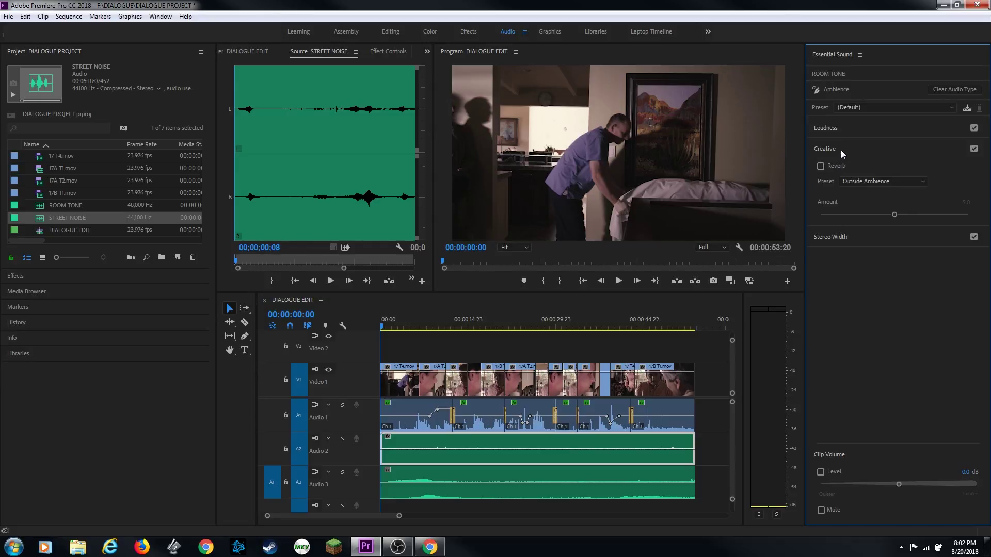
click(820, 166)
click(857, 182)
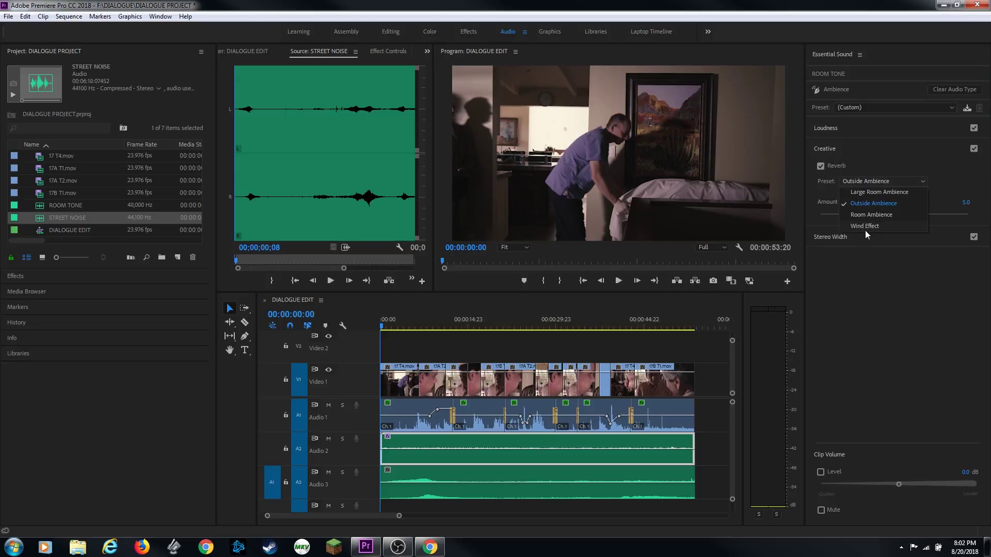
click(883, 215)
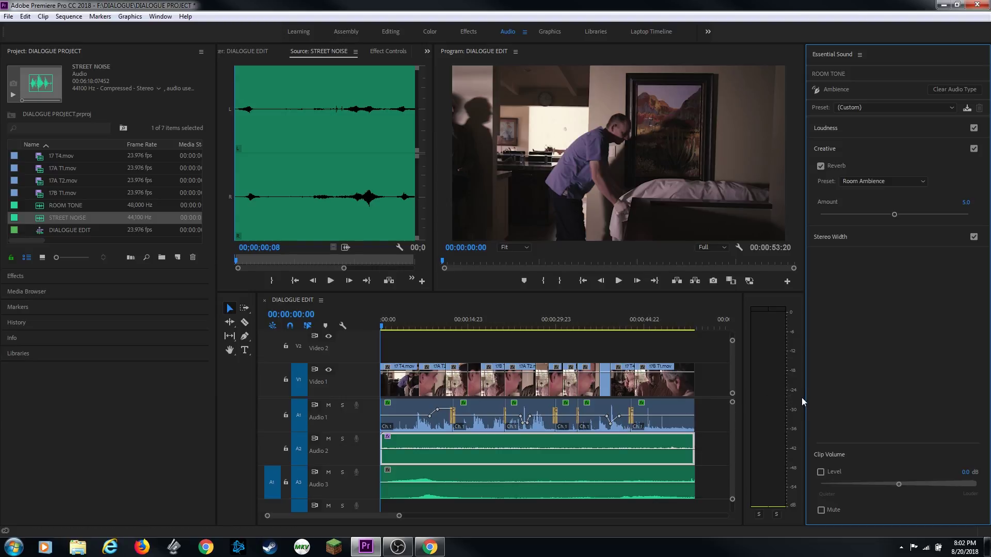
Assign the Ambience type to the STREET NOISE clip on Audio 3 with Outside Ambience reverb, and play the sequence's opening
click(482, 475)
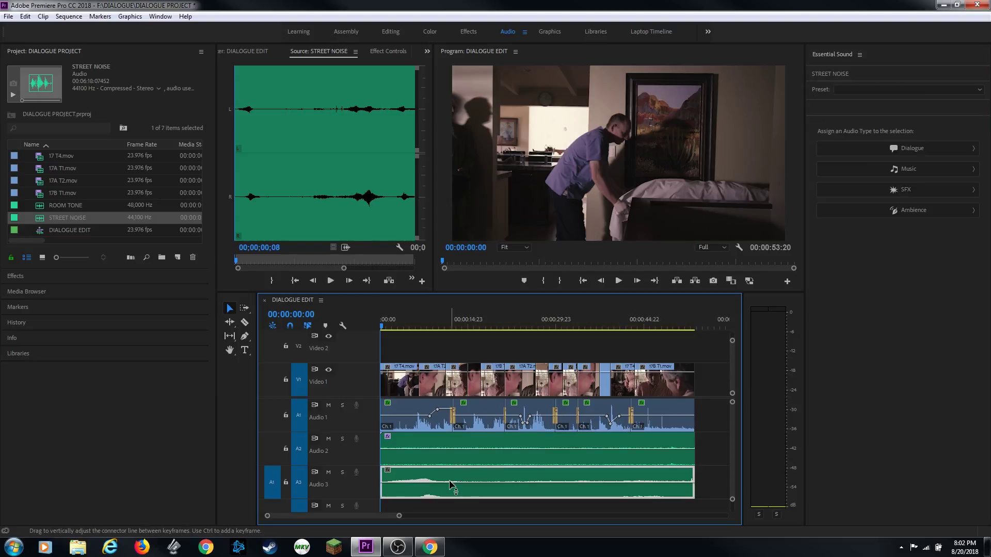
click(912, 212)
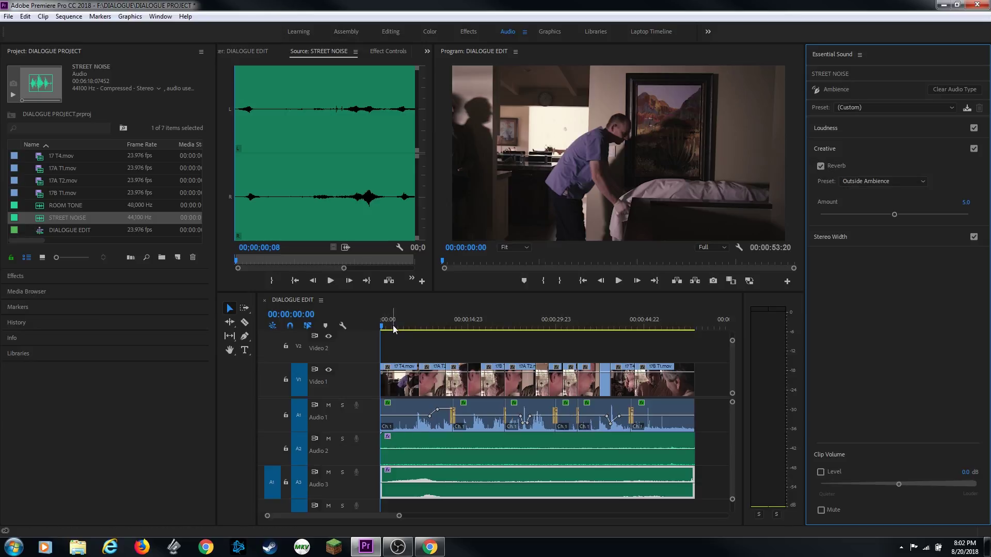
key(space)
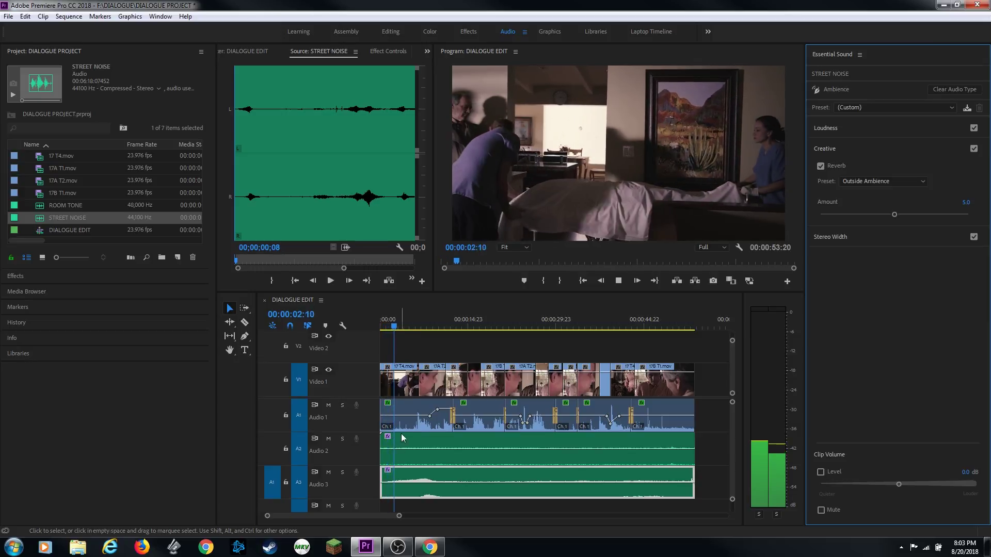
key(space)
Mute Audio 3 and play the sequence from the start, toggling the mute on Audio 2 to compare the room tone
click(328, 472)
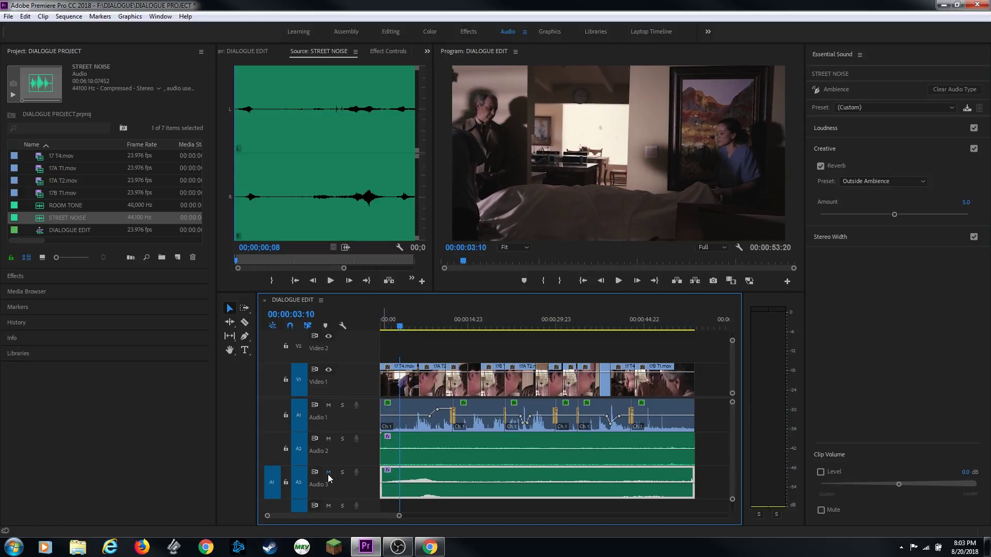
drag(404, 332, 362, 336)
key(space)
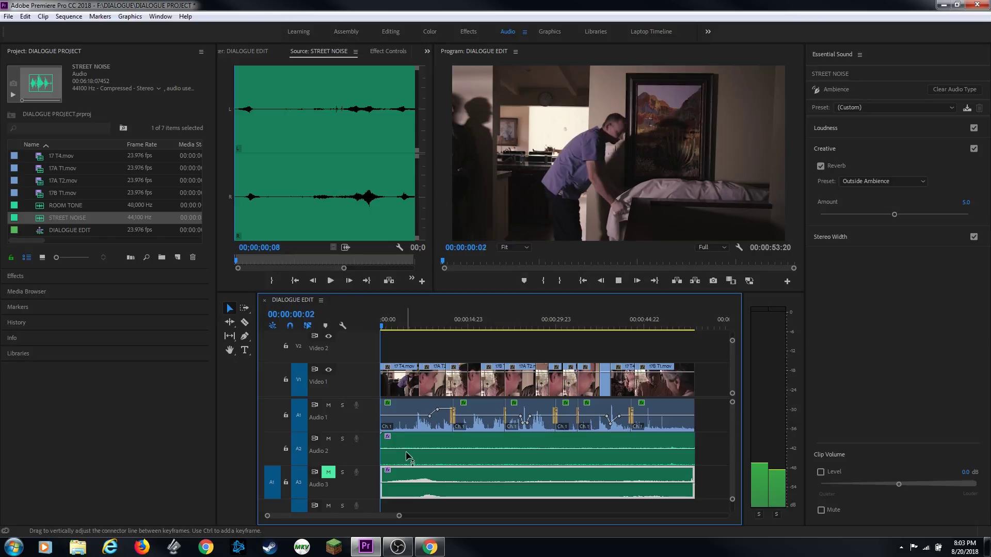
click(328, 439)
click(326, 442)
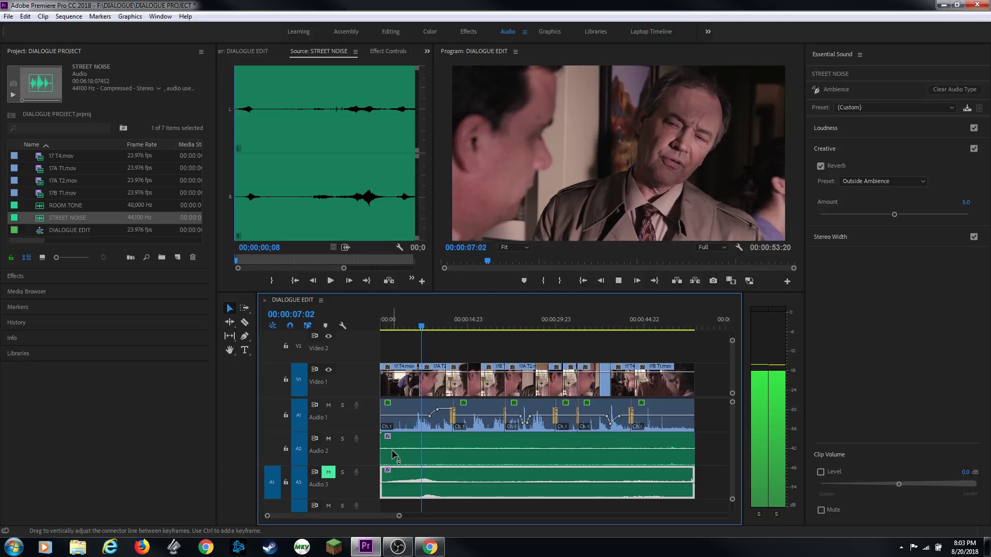
key(space)
Raise the audio gain of the ROOM TONE clip on Audio 2 and play a short section from 00:00:08:05
click(419, 450)
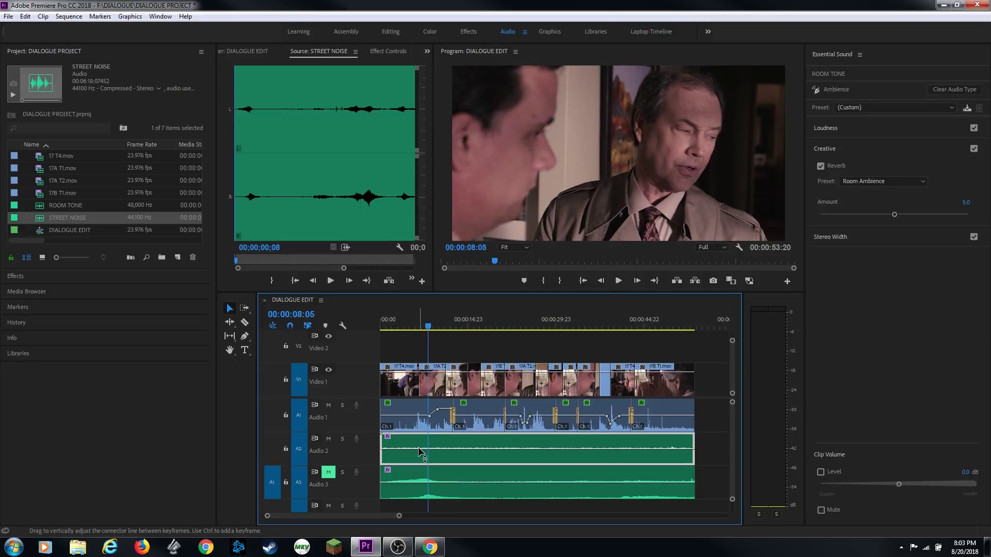
key(g)
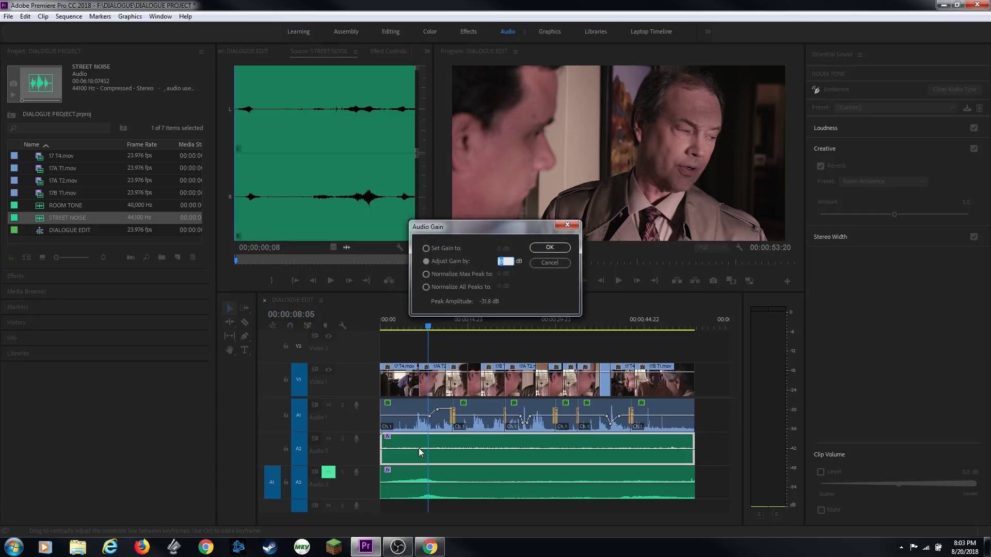
key(Return)
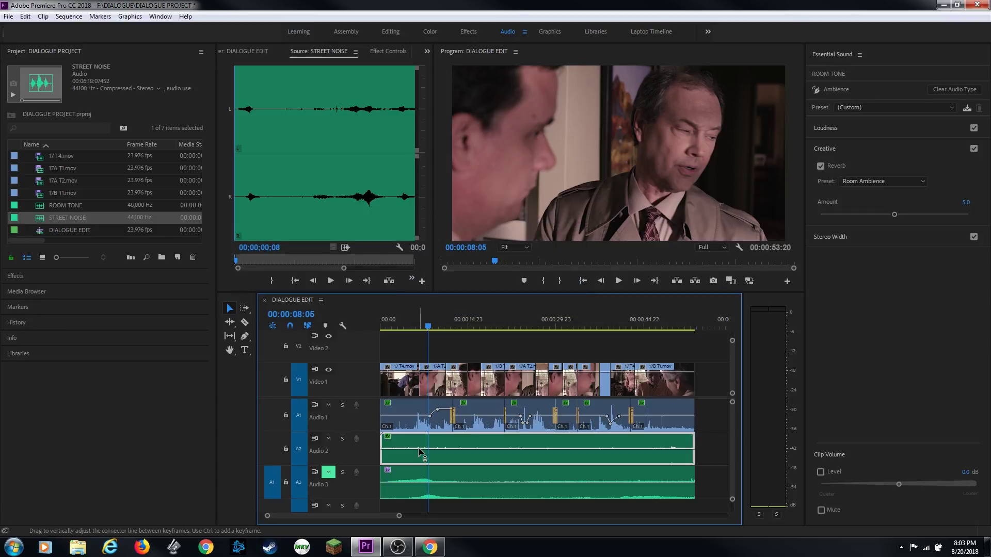
key(space)
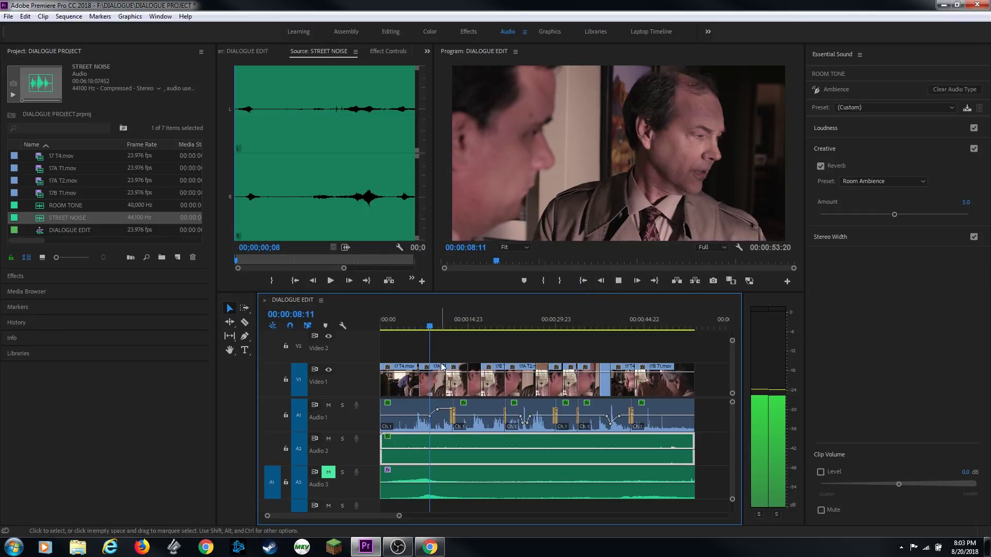
key(space)
Play the sequence from the start with Audio 2 muted, unmuting it during playback to compare the adjusted room tone
key(Home)
click(327, 440)
key(space)
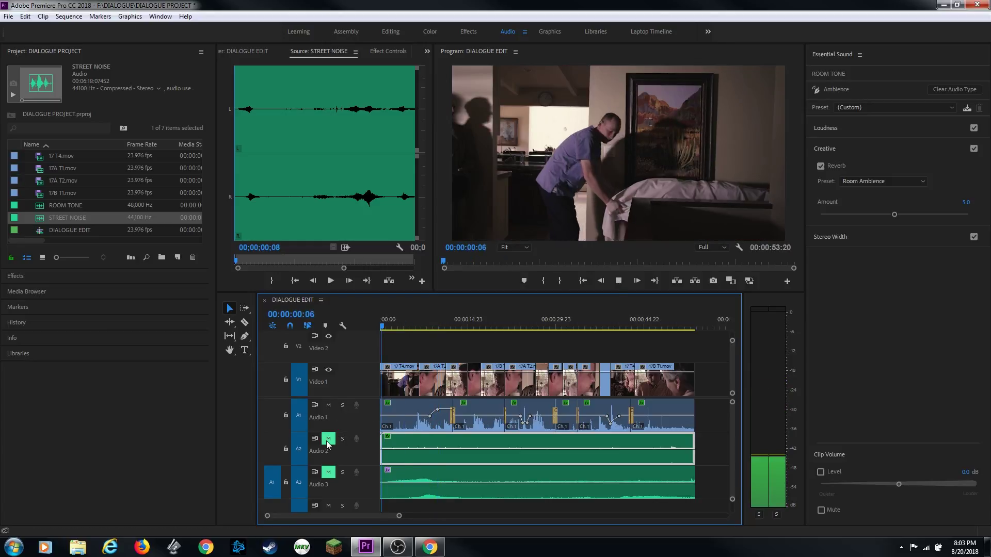
click(327, 440)
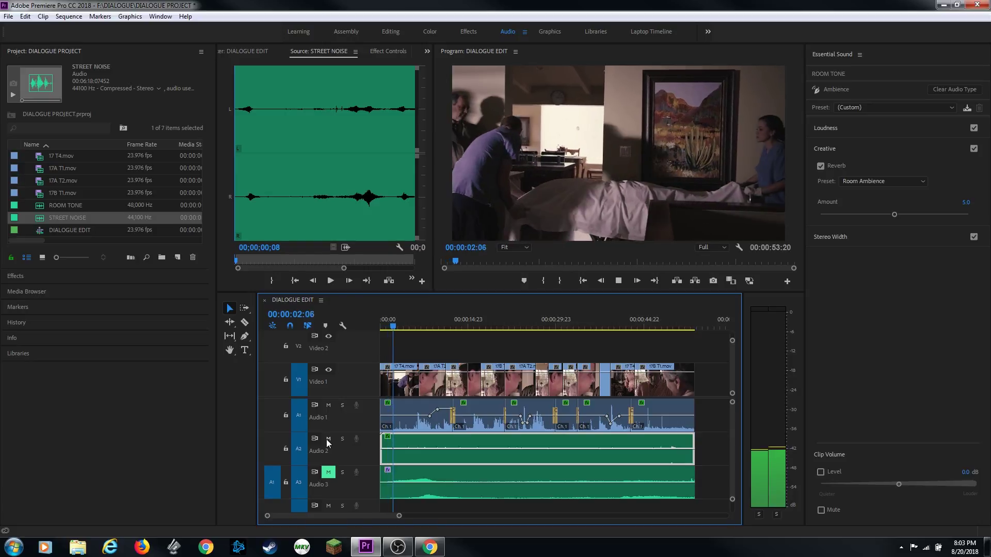
key(space)
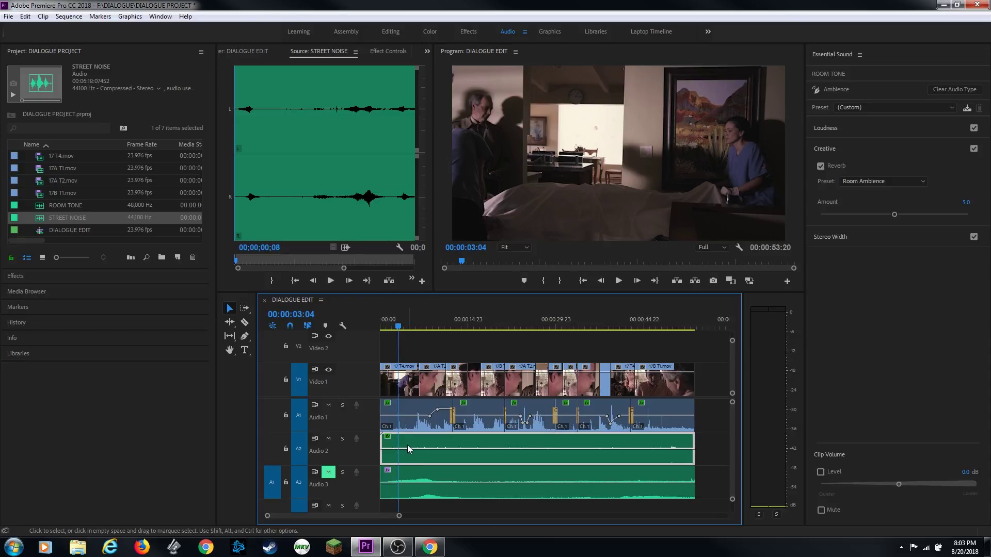
Raise the ROOM TONE clip's audio gain again and listen to the result from 00:00:03:04
key(g)
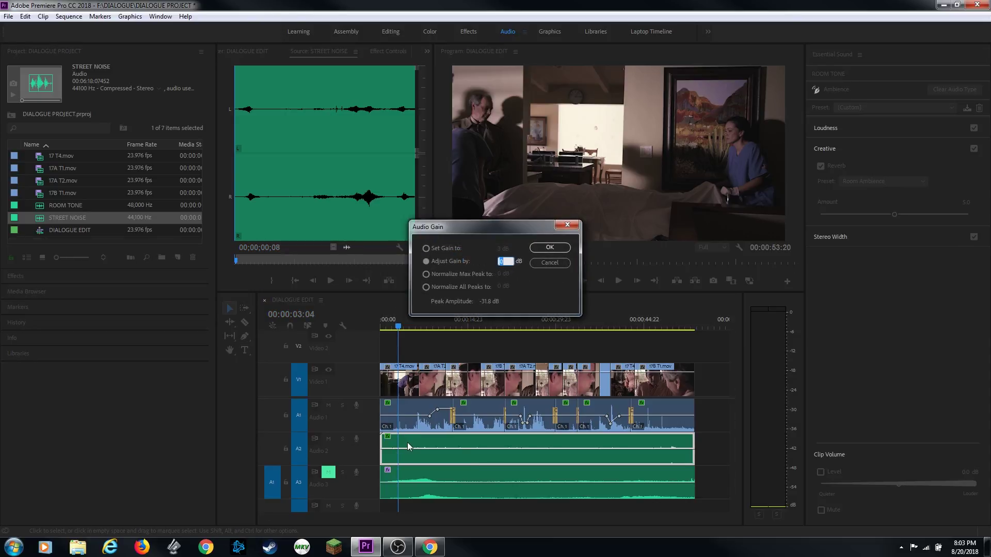
key(Return)
key(space)
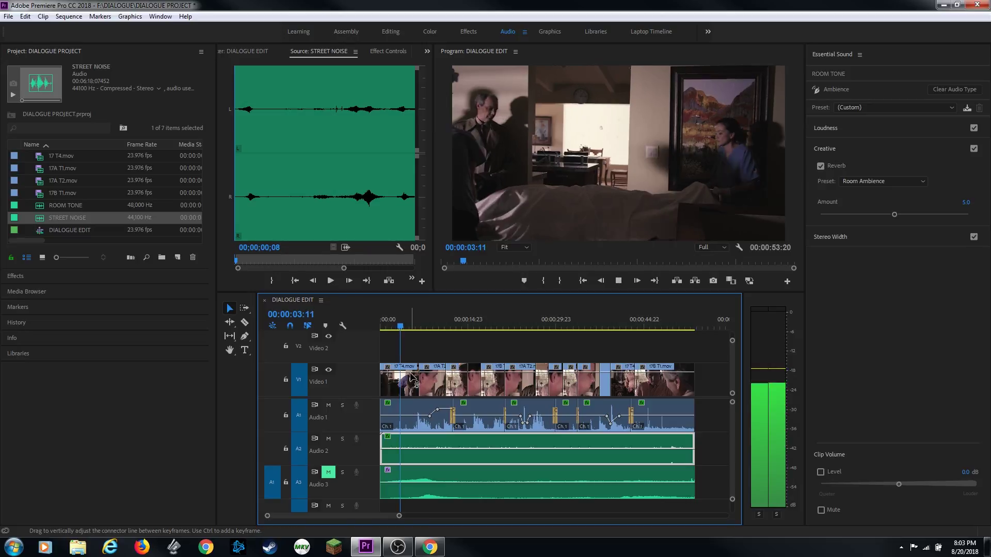
key(space)
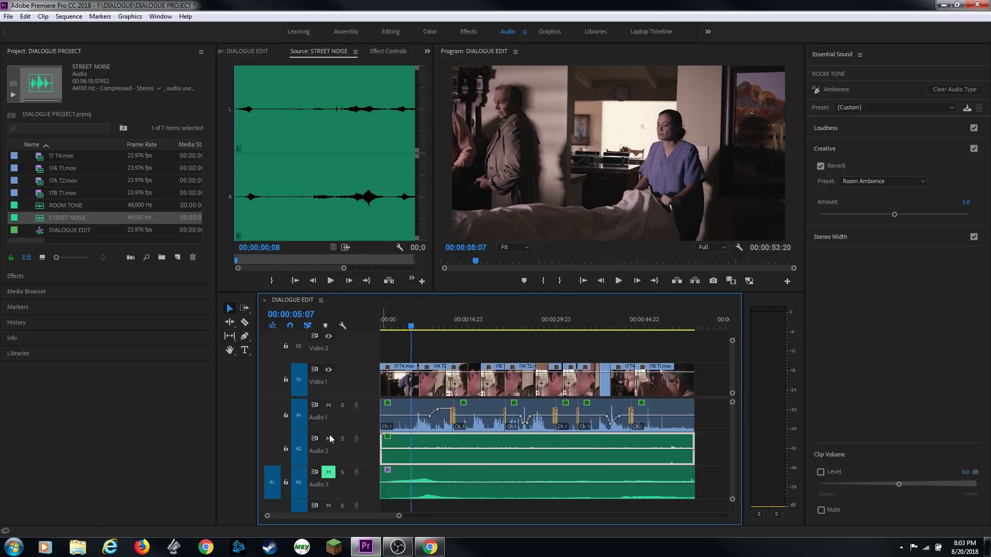
Slip the STREET NOISE clip on Audio 3 to a later, quieter portion of its recording, keeping its place in the sequence
key(Home)
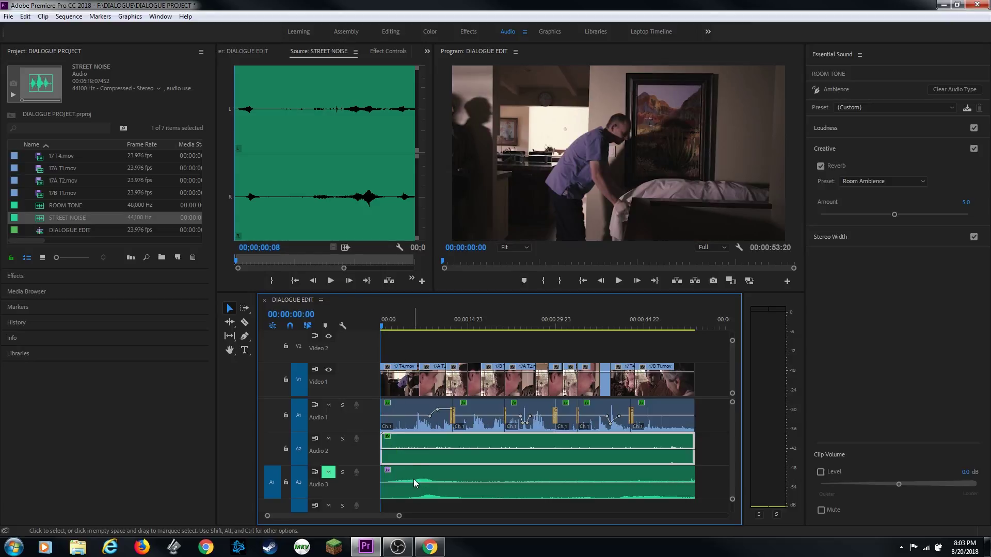
click(495, 353)
key(y)
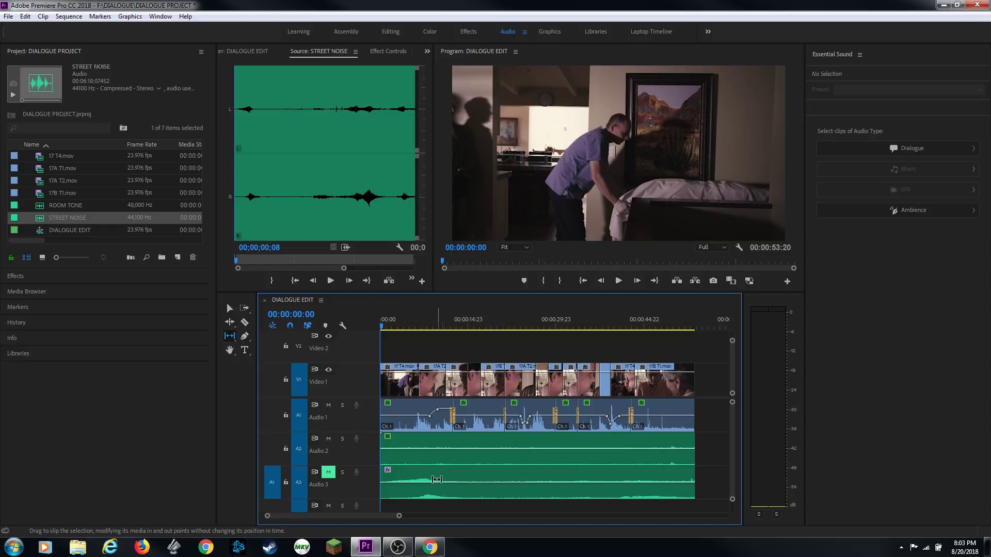
drag(493, 481, 446, 476)
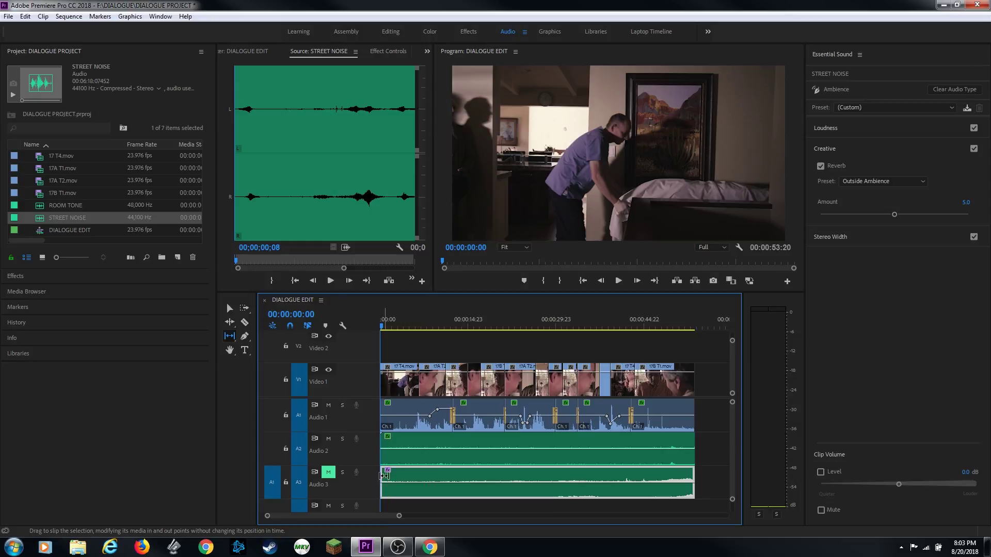
drag(543, 481, 550, 481)
key(v)
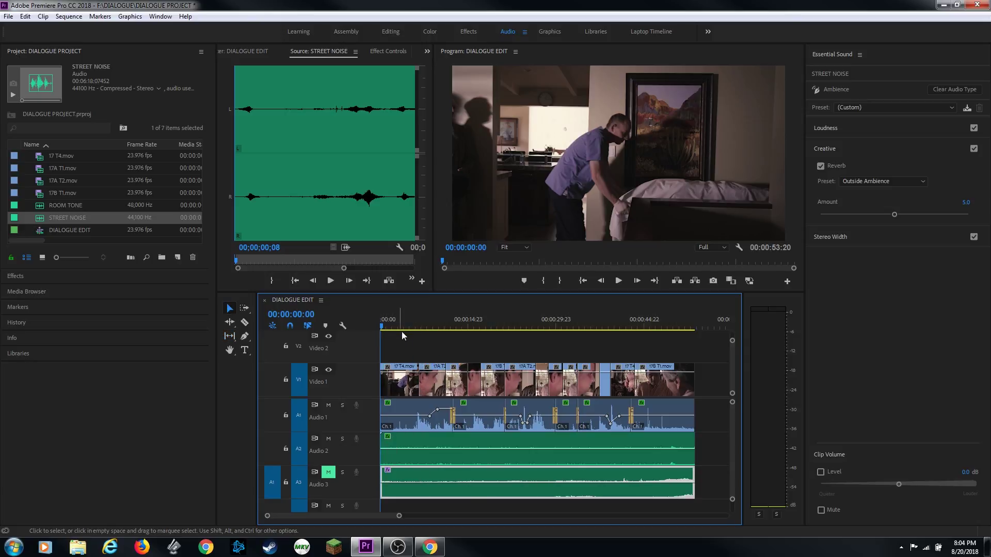
Unmute Audio 3 and play the sequence from the start to judge the street noise beneath the dialogue
click(328, 472)
key(space)
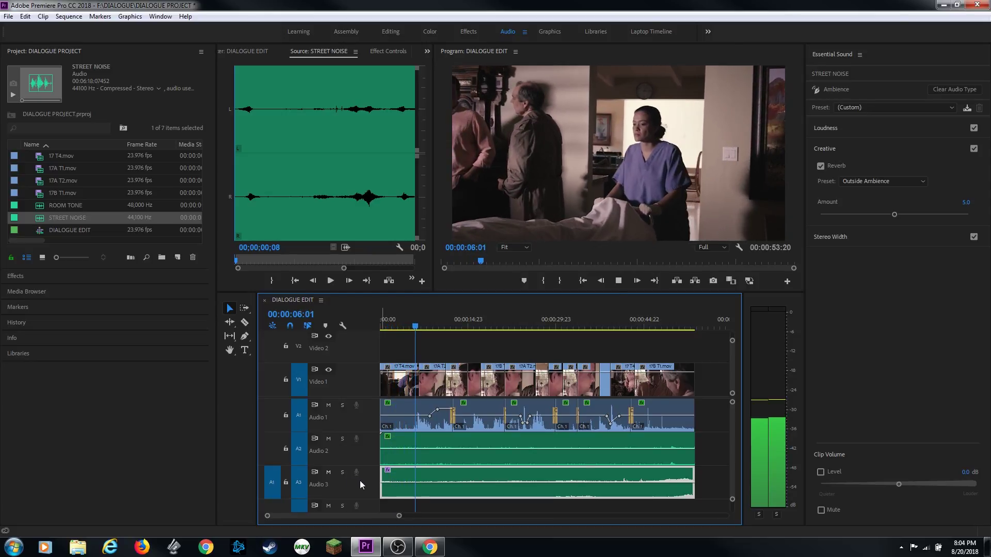
key(space)
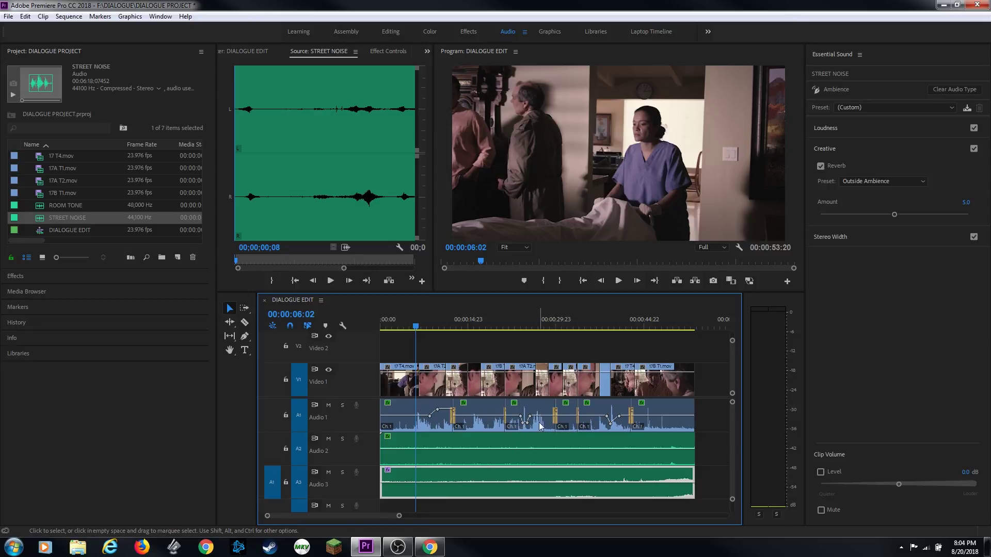
key(space)
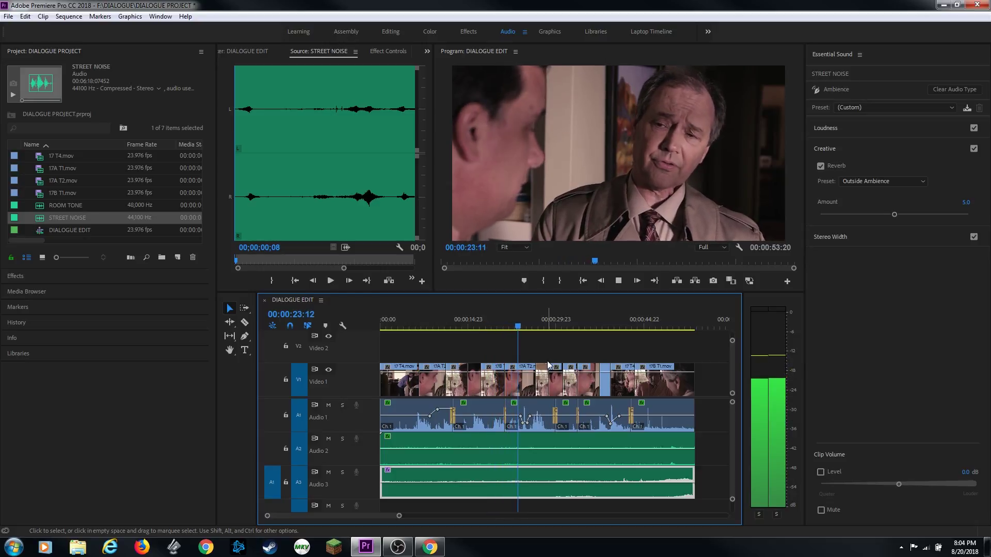
key(space)
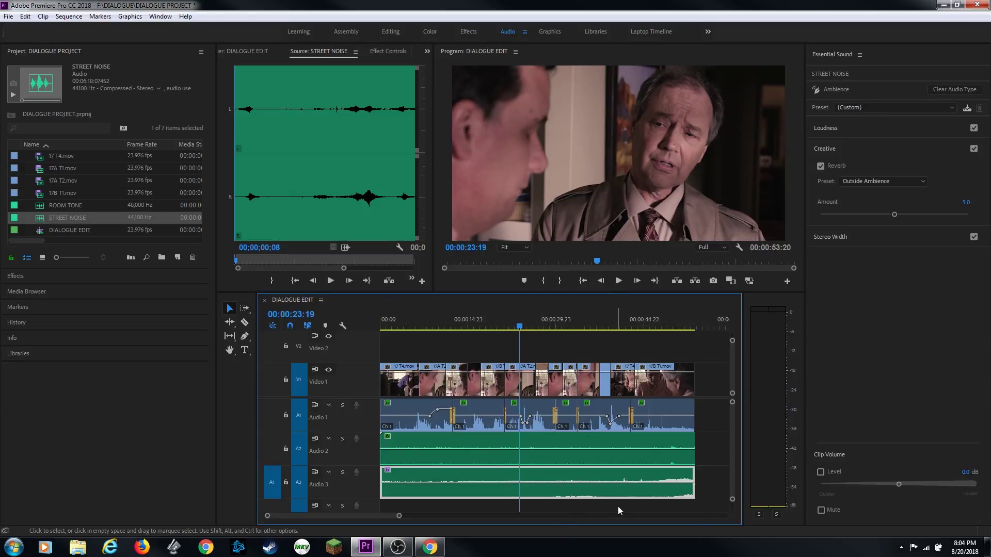
Play the closing seconds of the sequence to check the street noise level under the last shot
click(650, 324)
key(space)
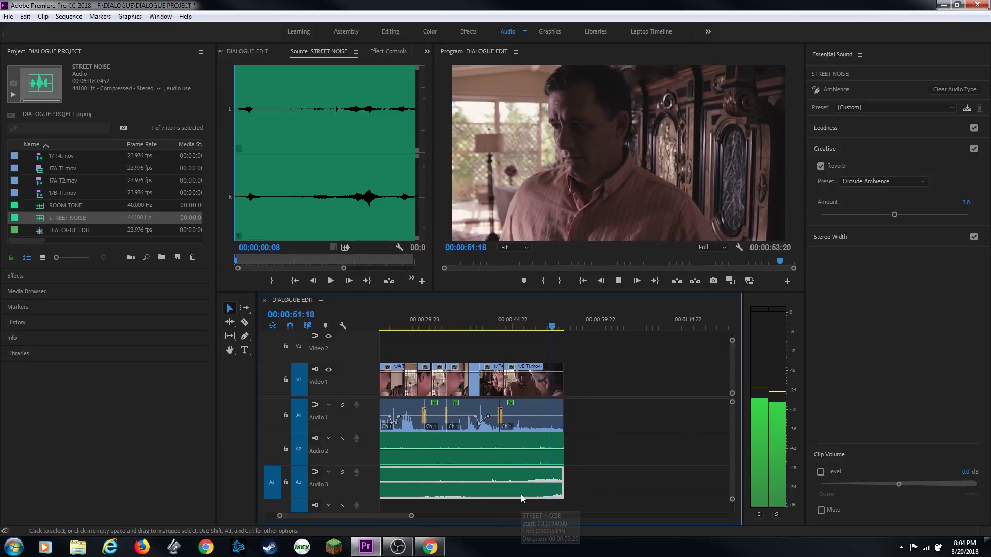
key(space)
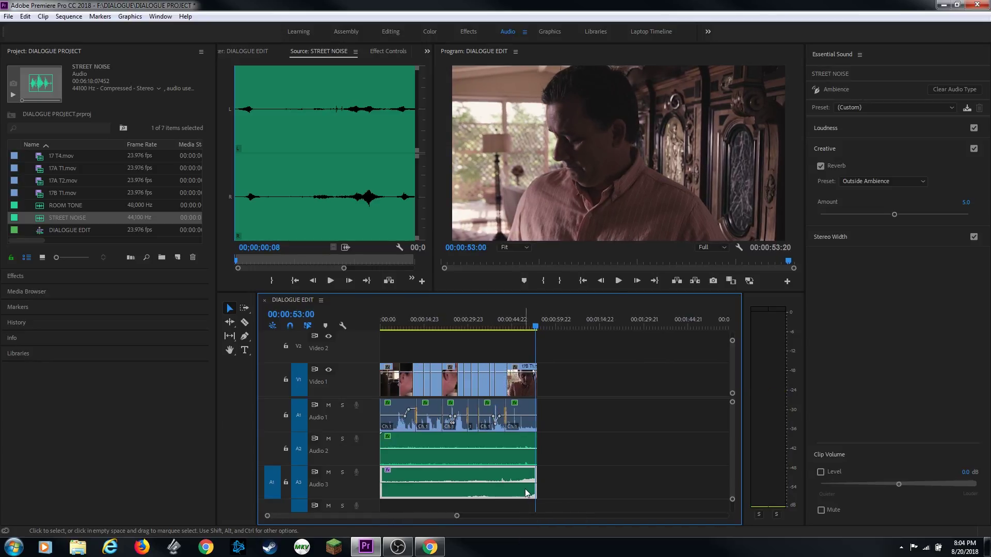
Keyframe a gradual volume drop near the end of the STREET NOISE clip on Audio 3 and play it back from 00:00:45:17
key(equal)
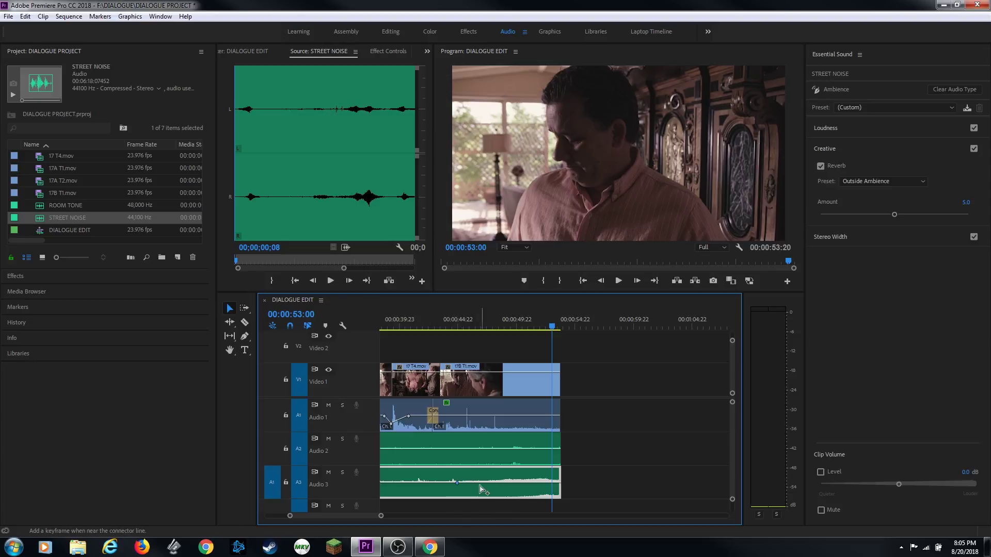
drag(500, 484, 523, 488)
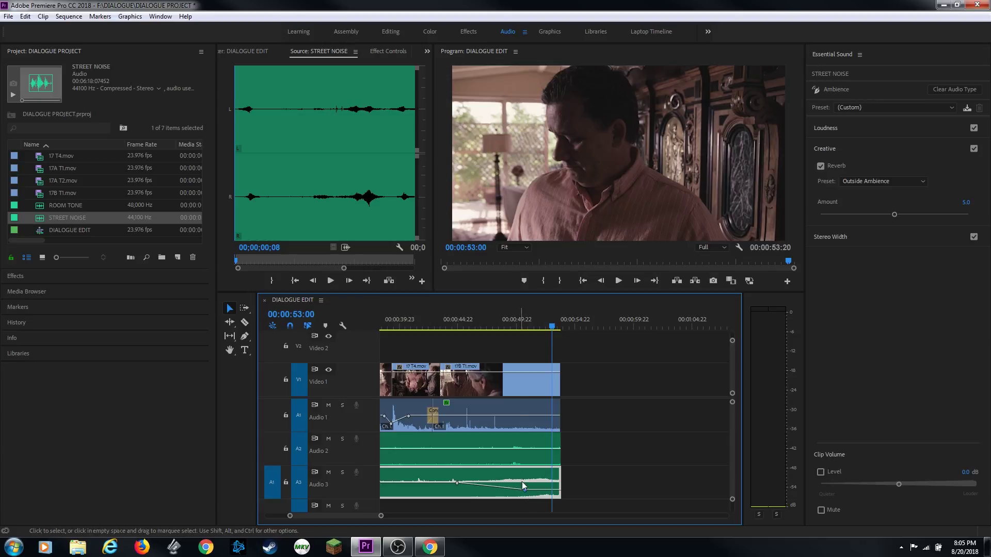
click(470, 323)
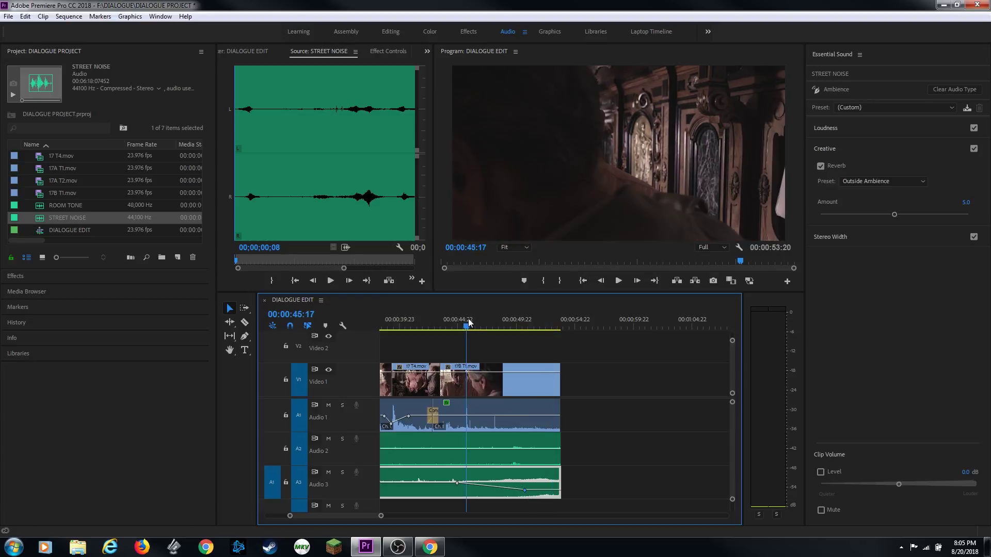
key(space)
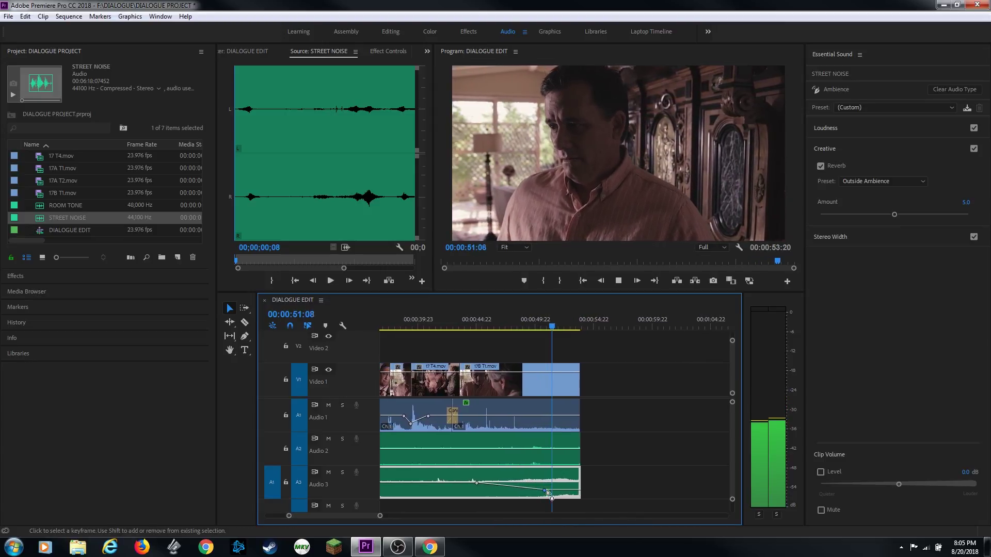
key(space)
Move the lower STREET NOISE volume keyframe slightly earlier, play through the ending, and show the whole sequence
drag(532, 491, 530, 492)
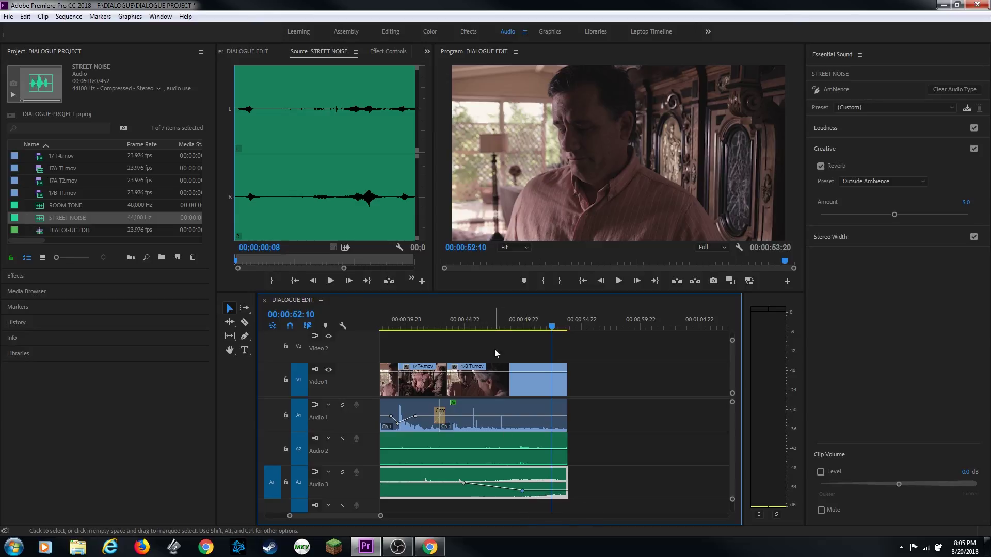
click(493, 330)
key(space)
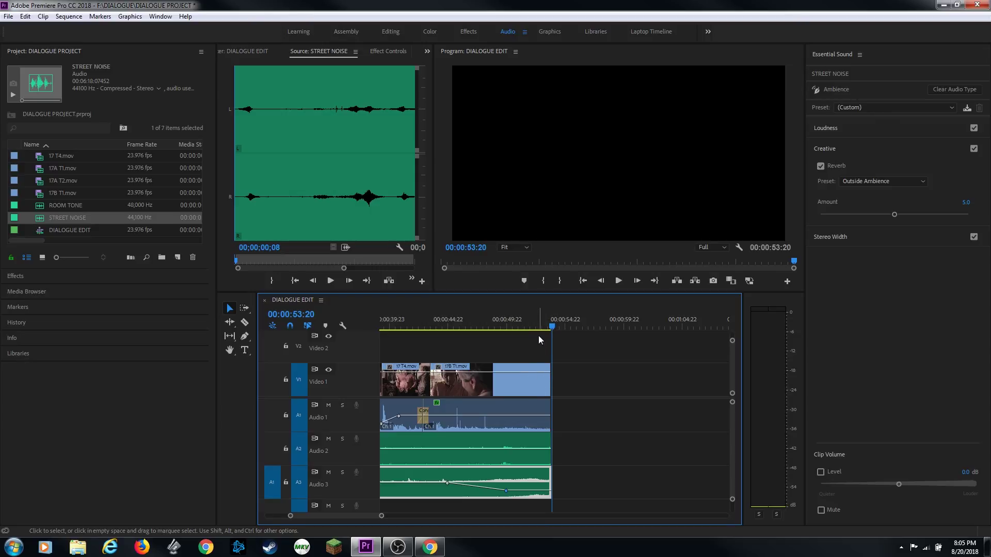
key(backslash)
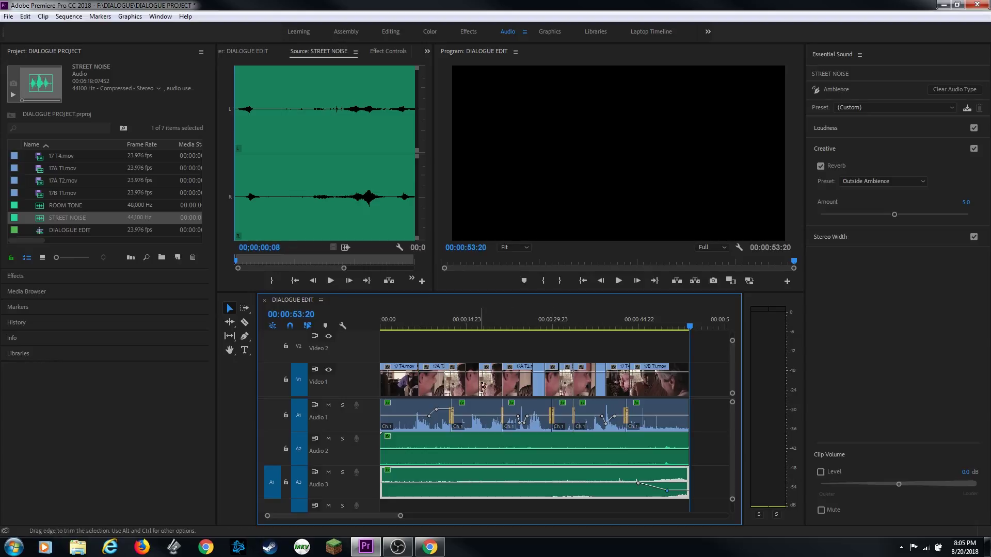